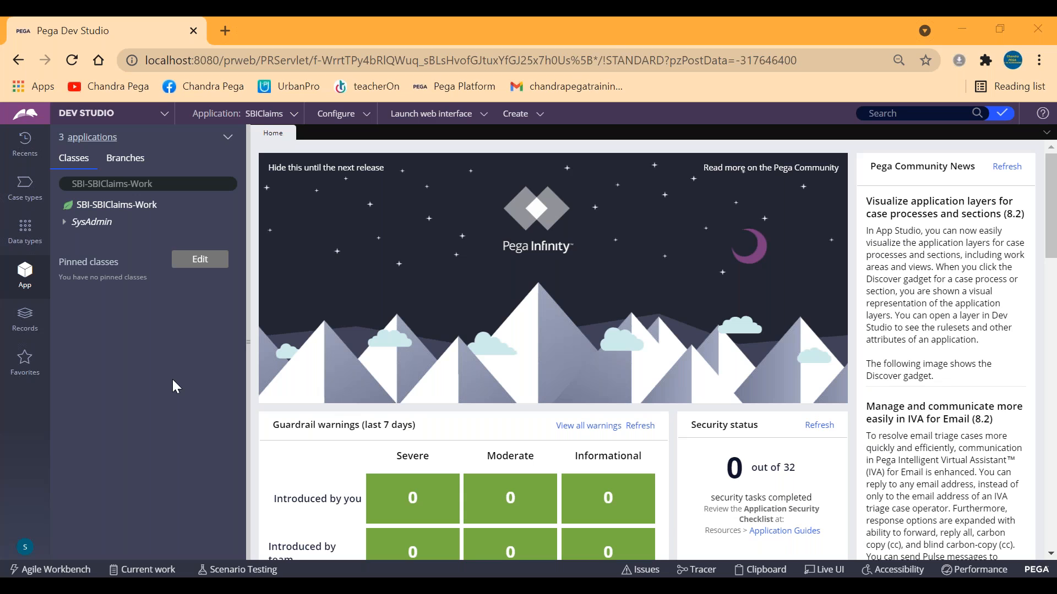
Open the current operator's ID record, collapse the explorer pane, and check the access group in Application Access.
left_click(25, 547)
left_click(43, 480)
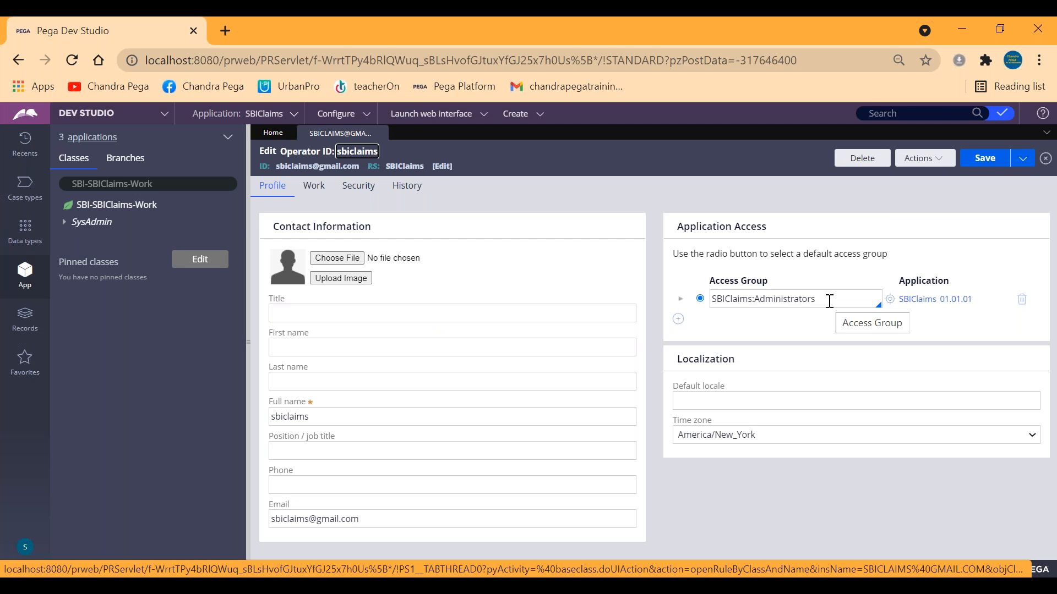
left_click(247, 209)
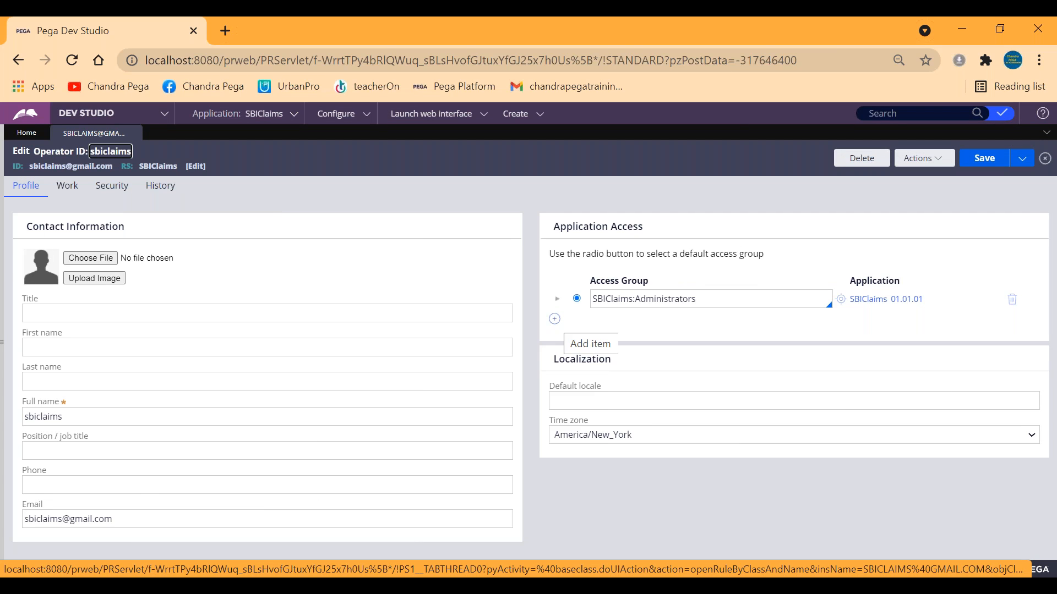
double_click(679, 298)
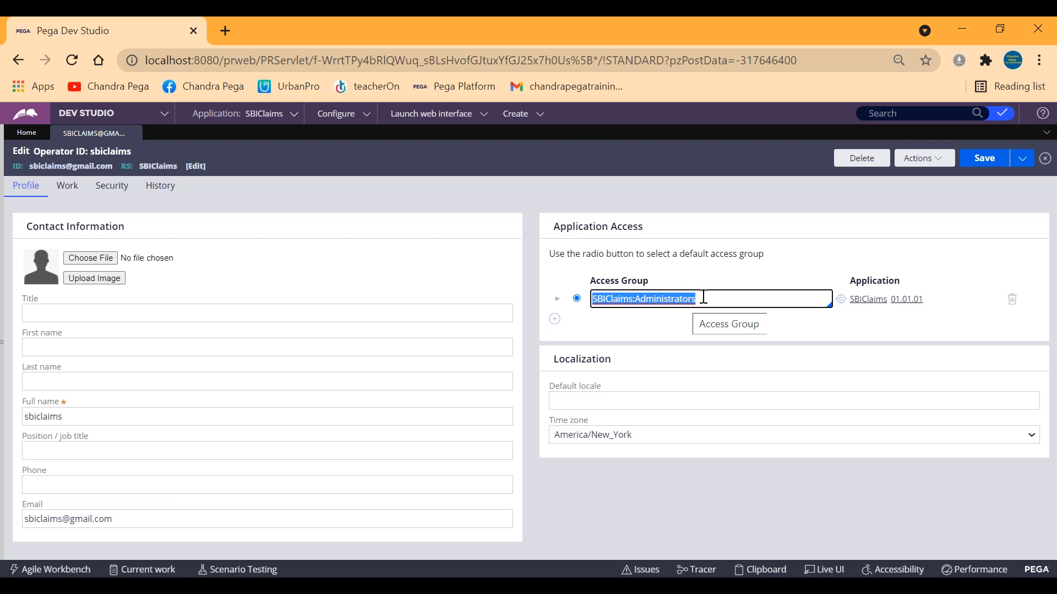
left_click(575, 329)
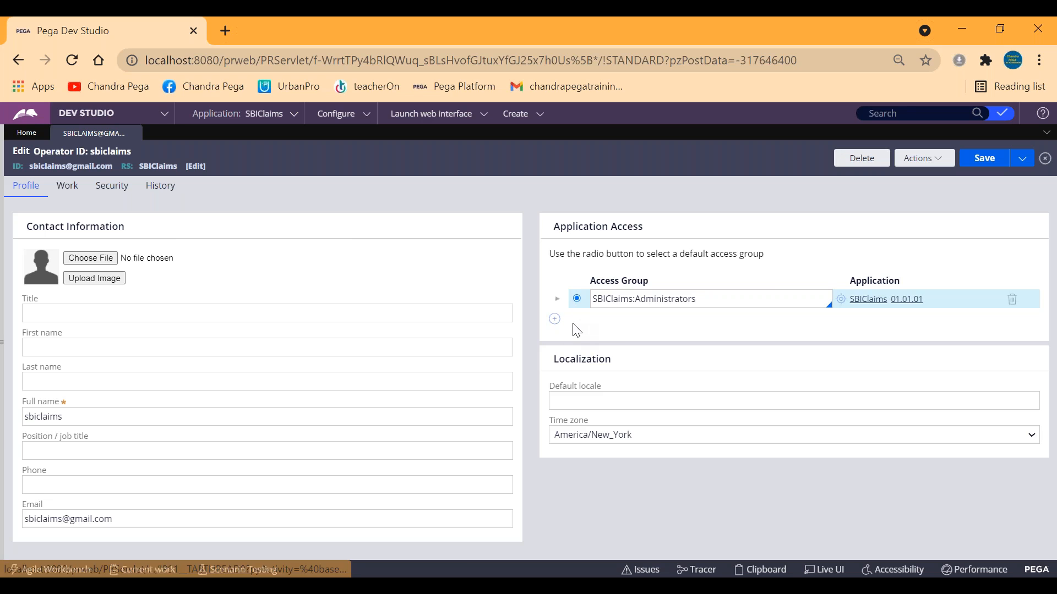
Add an empty access group row to the operator's Application Access list.
left_click(554, 319)
left_click(557, 318)
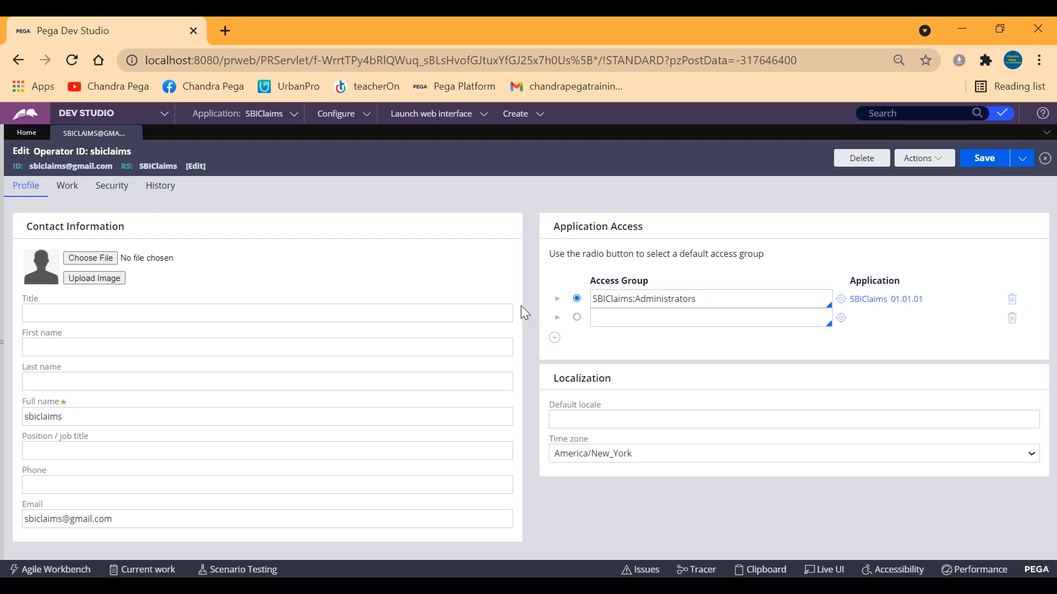
left_click_drag(42, 168, 114, 166)
left_click(324, 156)
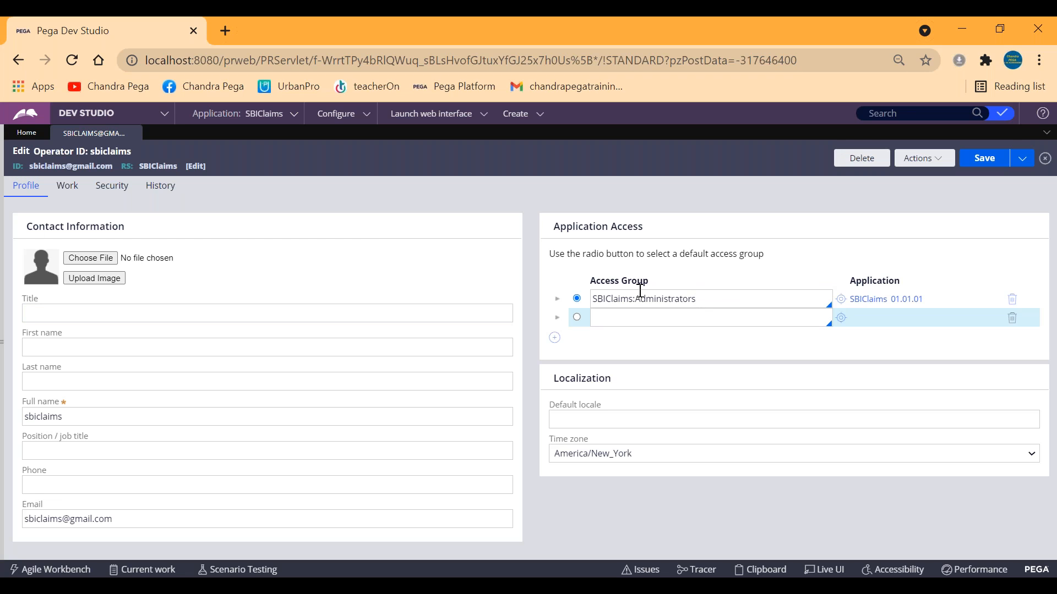
Open the SBIClaims:Administrators access group and review the studios and web interfaces it makes available.
left_click(673, 300)
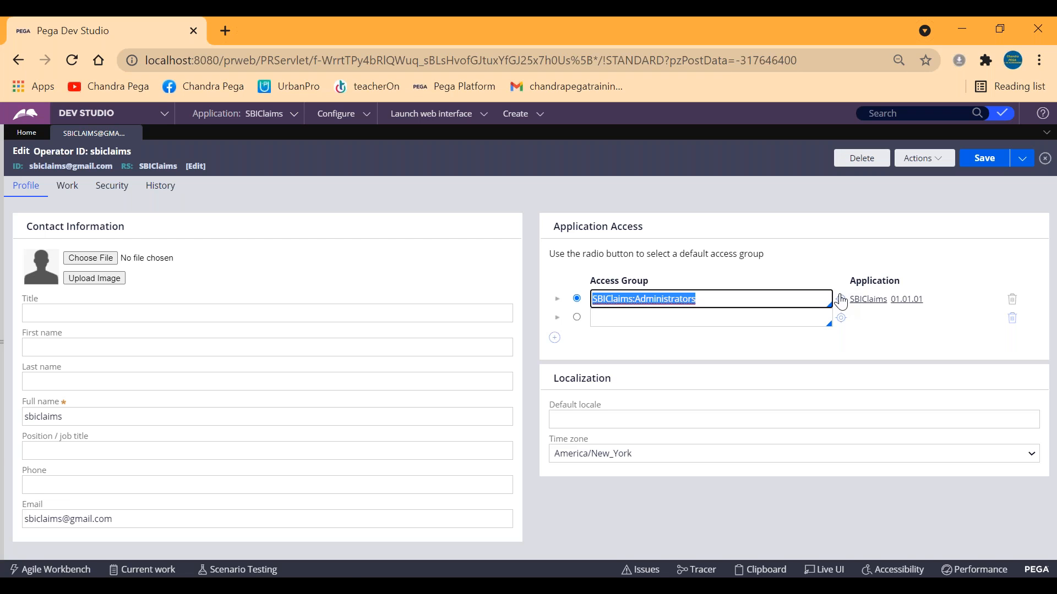
left_click(841, 300)
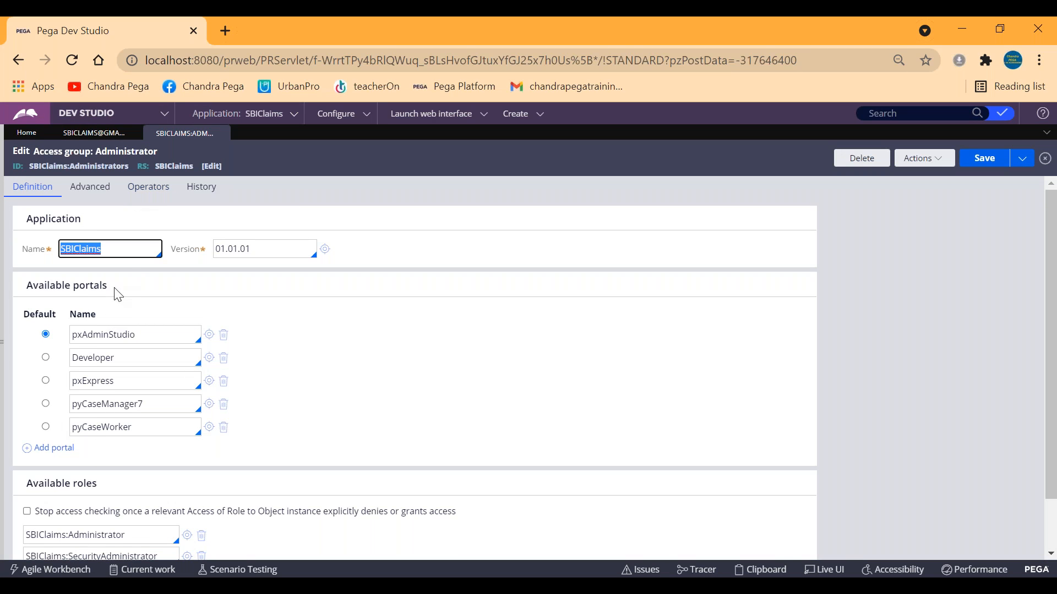
left_click(91, 113)
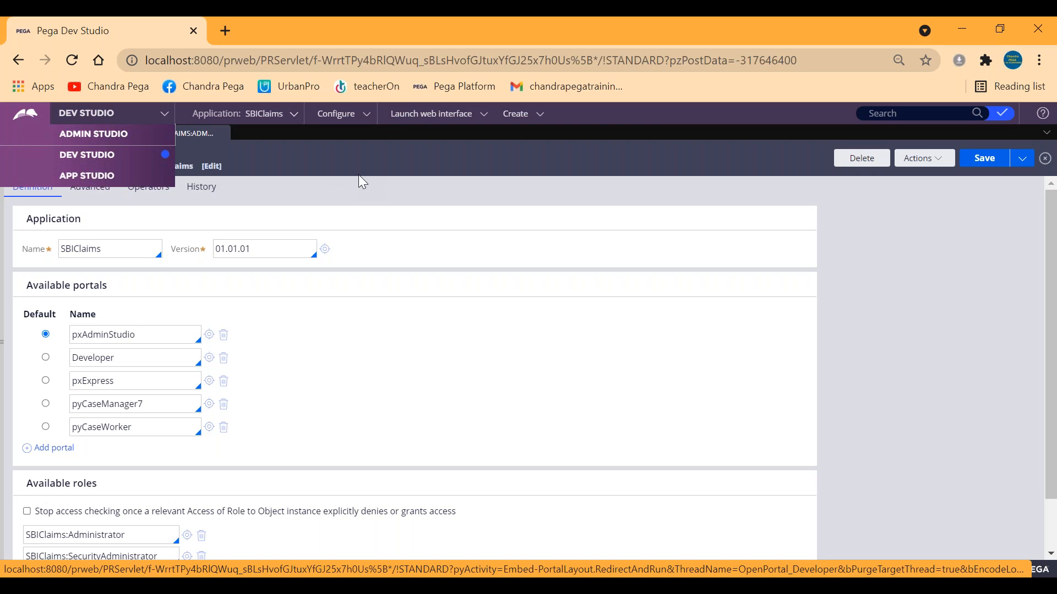
left_click(453, 113)
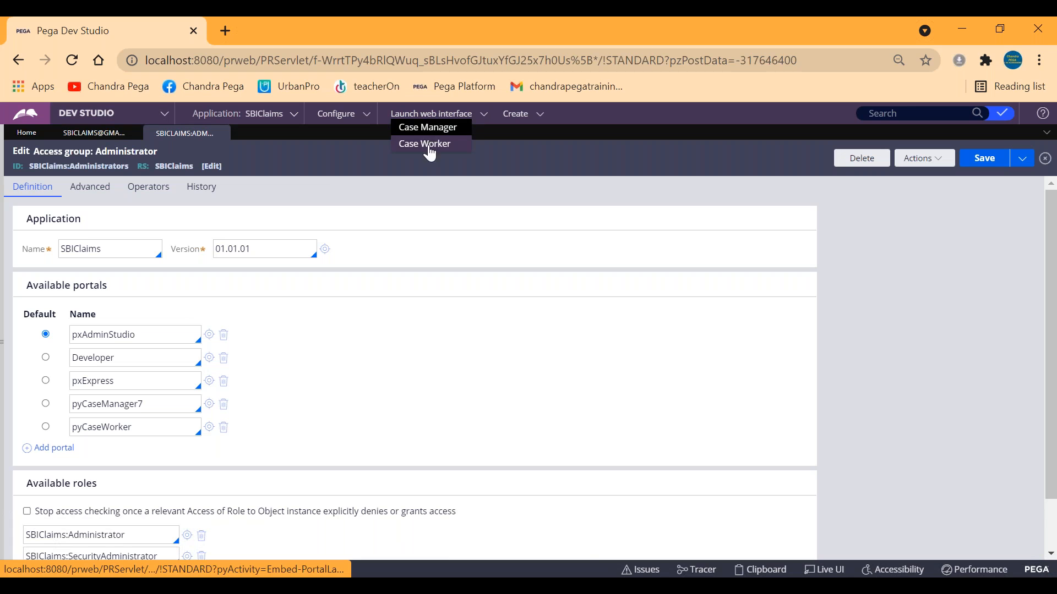
left_click(521, 140)
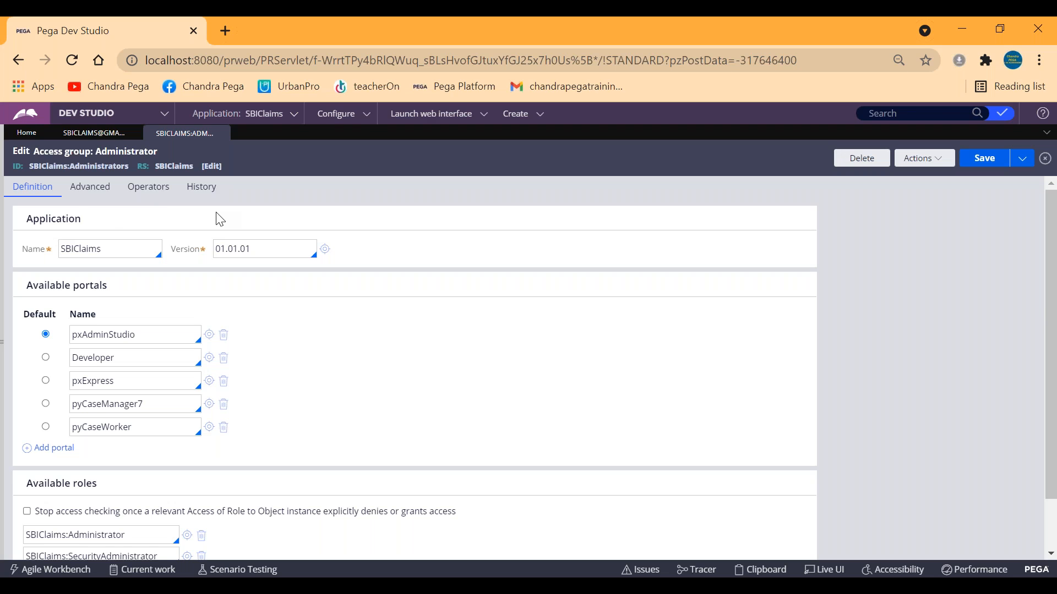
Make pyCaseManager7 the default portal of the SBIClaims:Administrators access group.
double_click(82, 249)
left_click(520, 252)
left_click(75, 333)
double_click(76, 333)
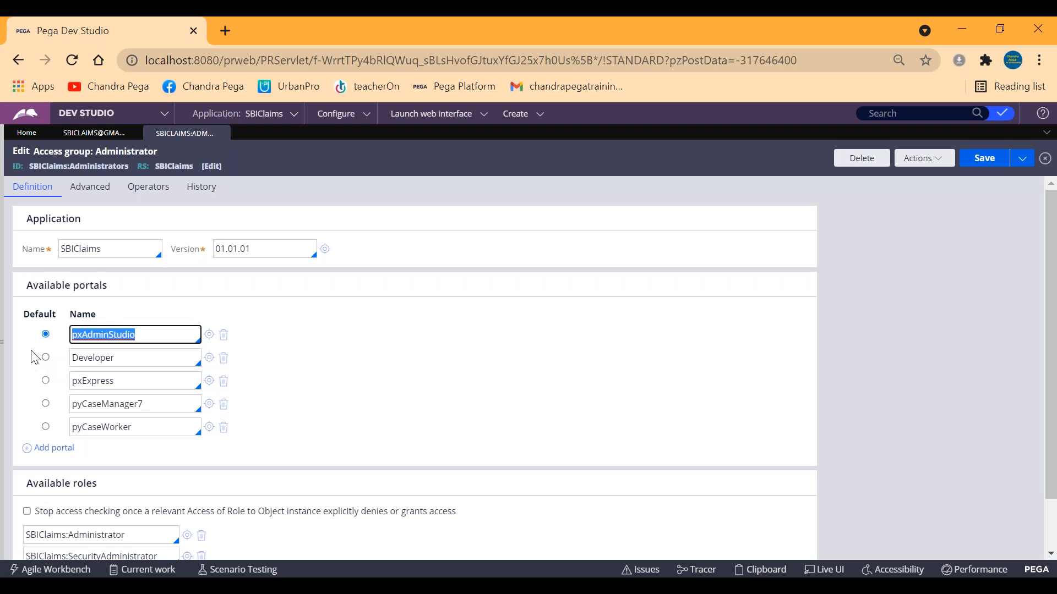
left_click(45, 404)
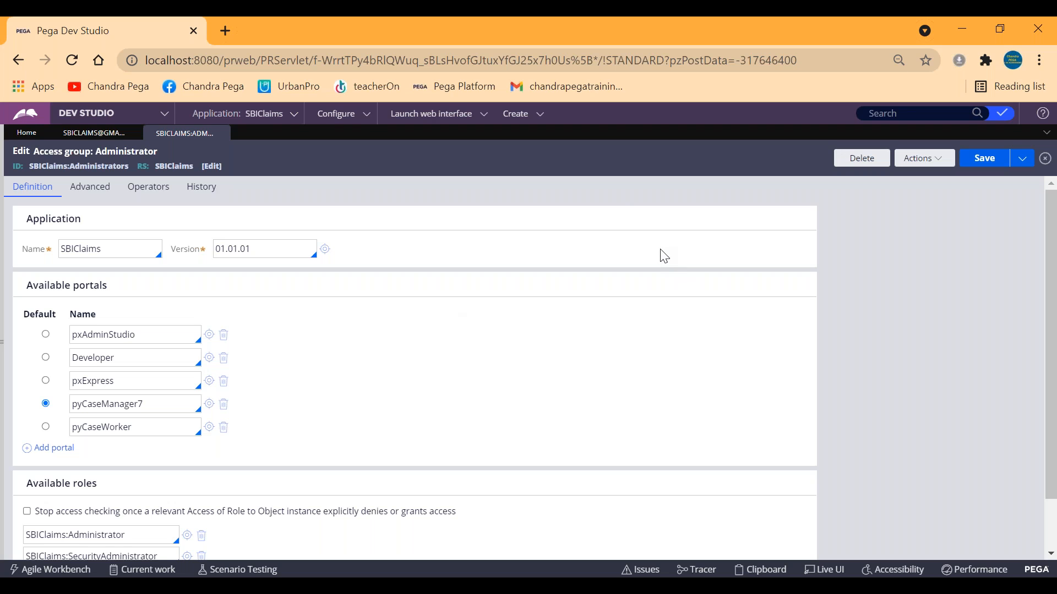
double_click(111, 404)
left_click(397, 306)
Return to the operator record and add another empty access group row, keeping SBIClaims:Administrators as the default.
left_click(82, 133)
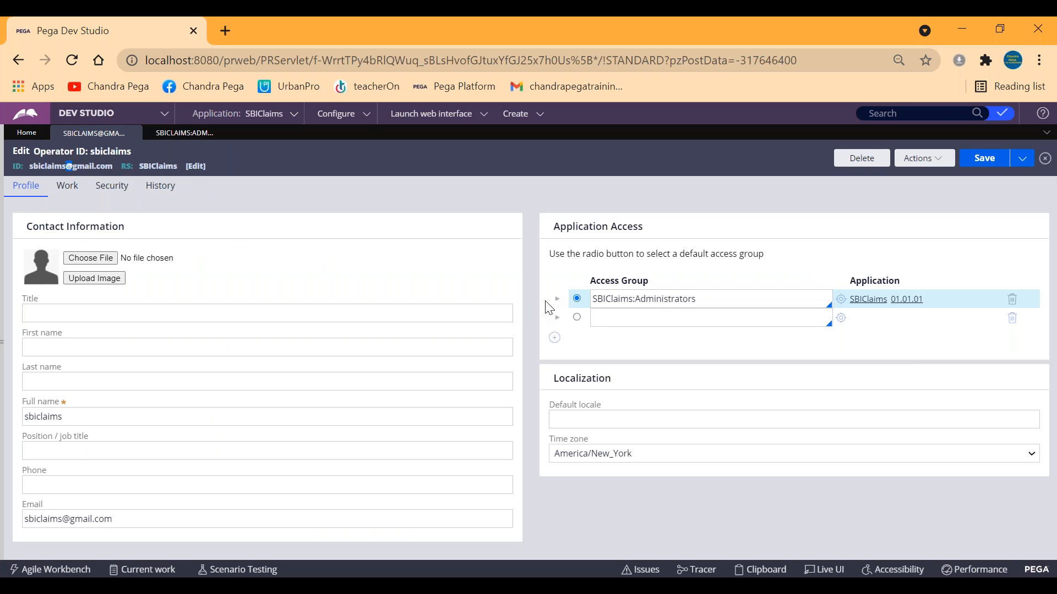
left_click(655, 321)
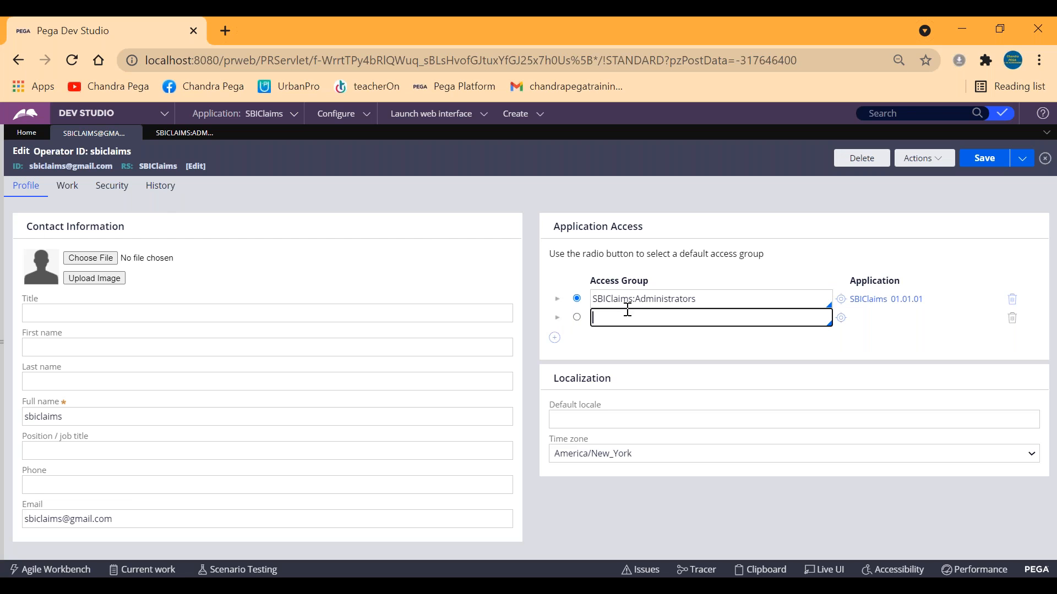
left_click(554, 338)
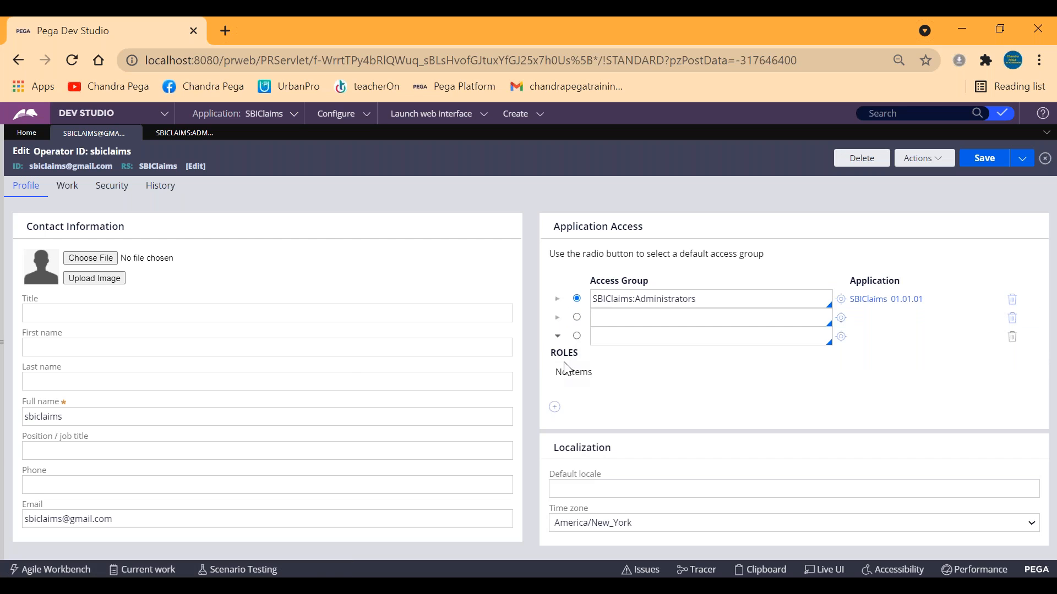
left_click(557, 340)
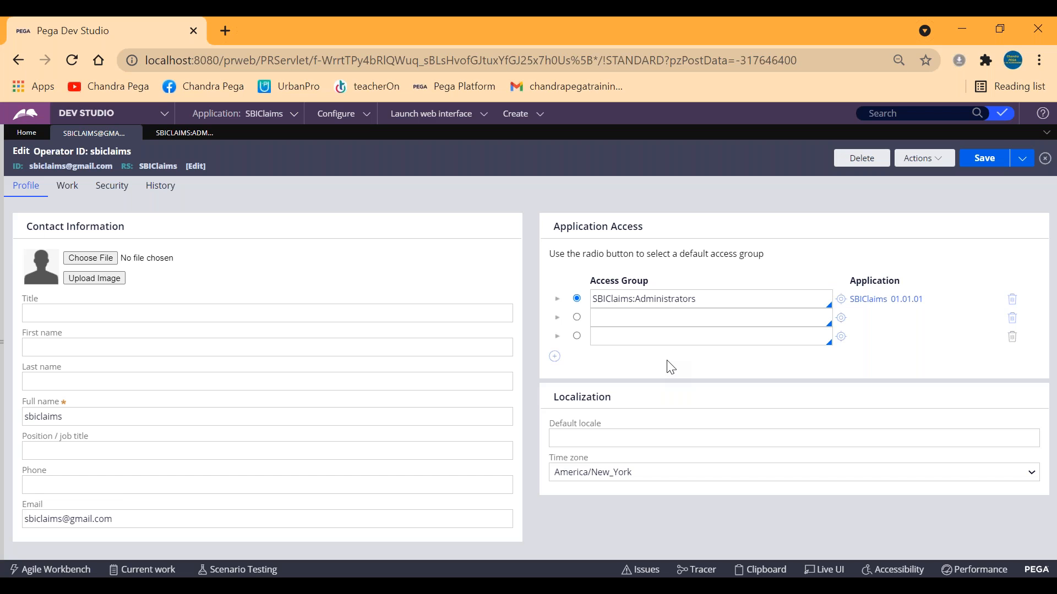
left_click(576, 299)
Review the options offered for the SBIClaims application and compare them with the operator's ID and access group.
left_click(267, 122)
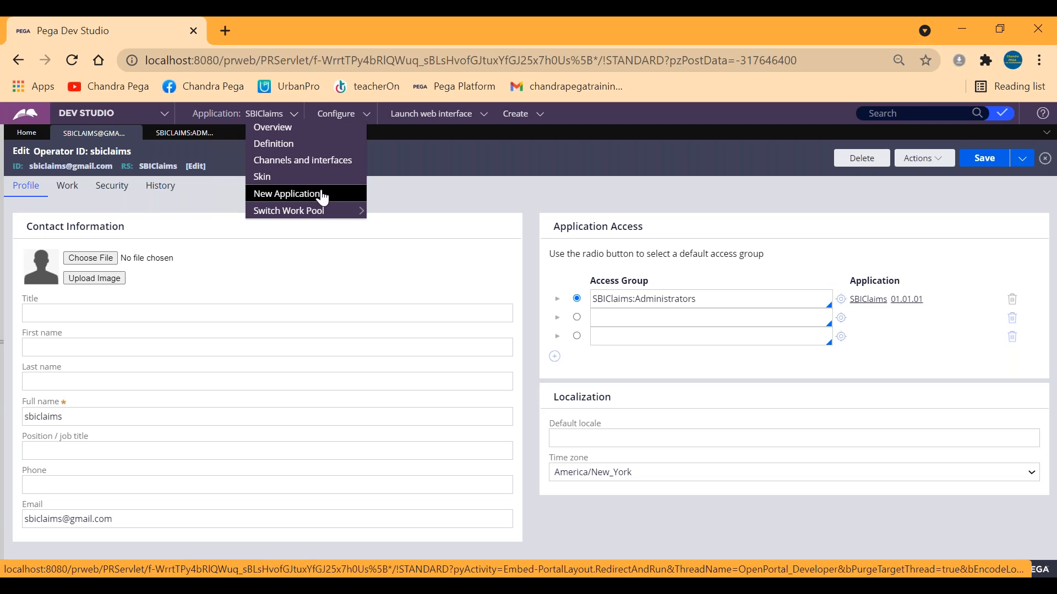
left_click(645, 299)
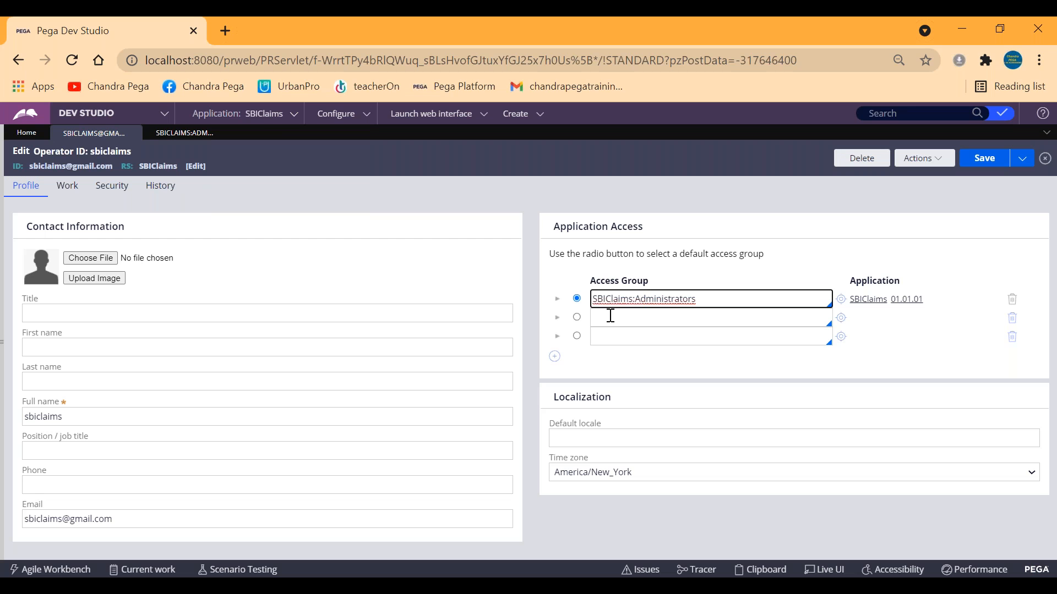
left_click(260, 113)
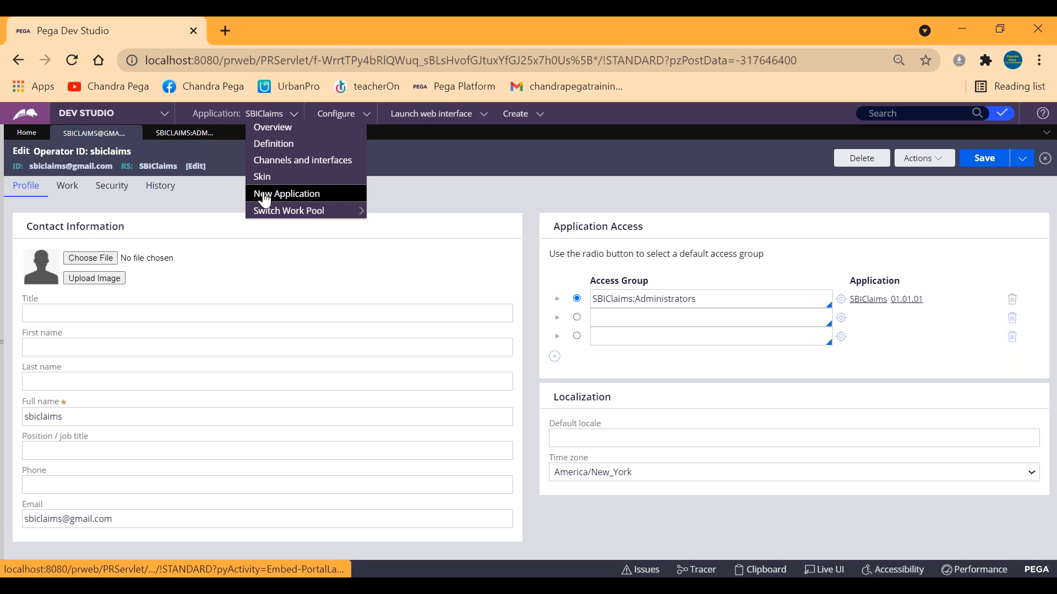
left_click(461, 156)
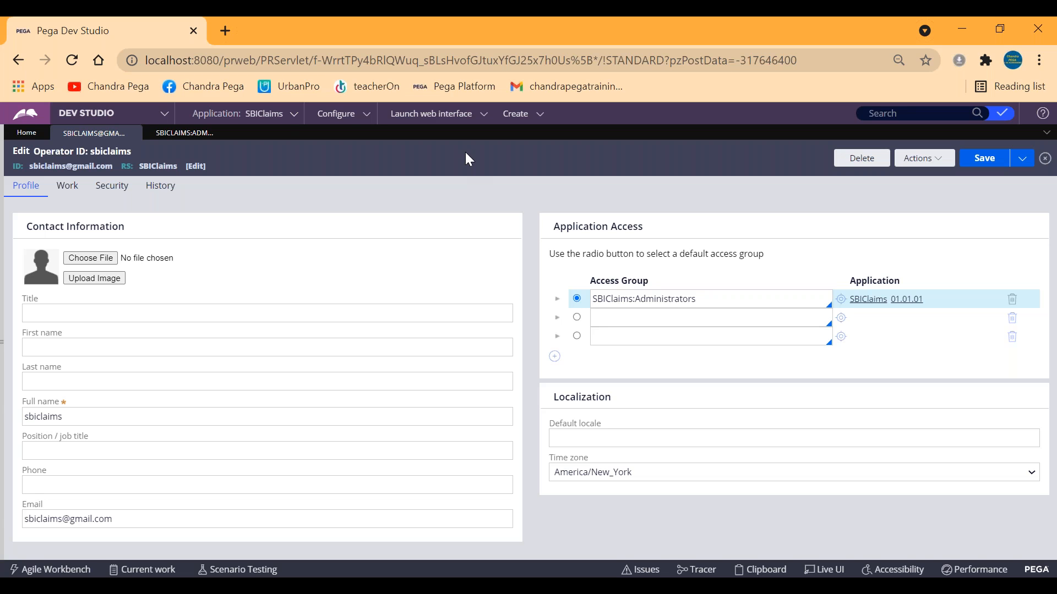
left_click(273, 115)
double_click(83, 166)
Delete the empty access group rows from the operator record, leaving only SBIClaims:Administrators.
triple_click(670, 300)
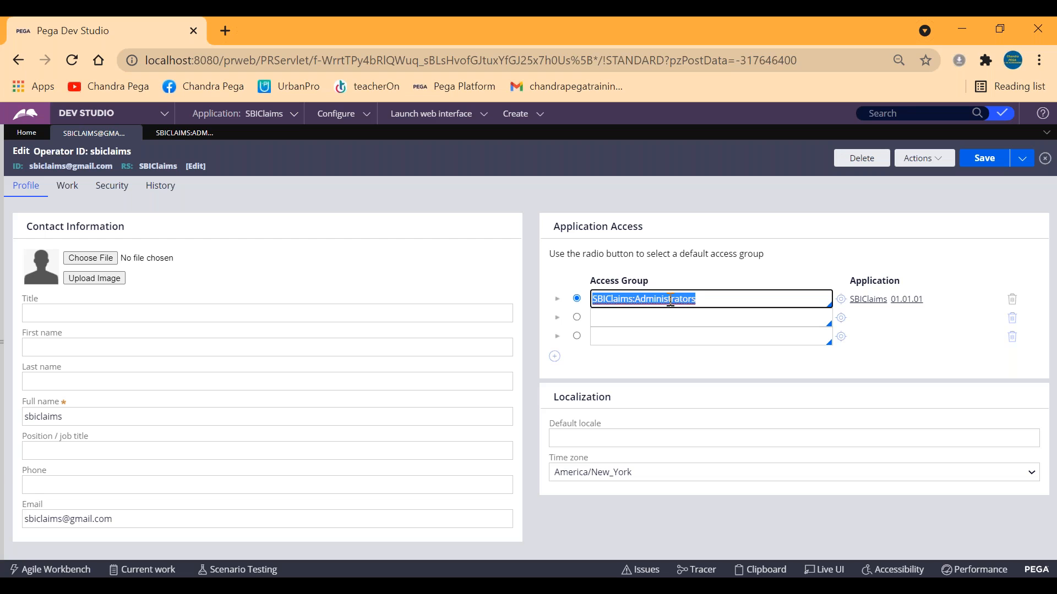
left_click(1013, 325)
left_click(1013, 328)
left_click(723, 300)
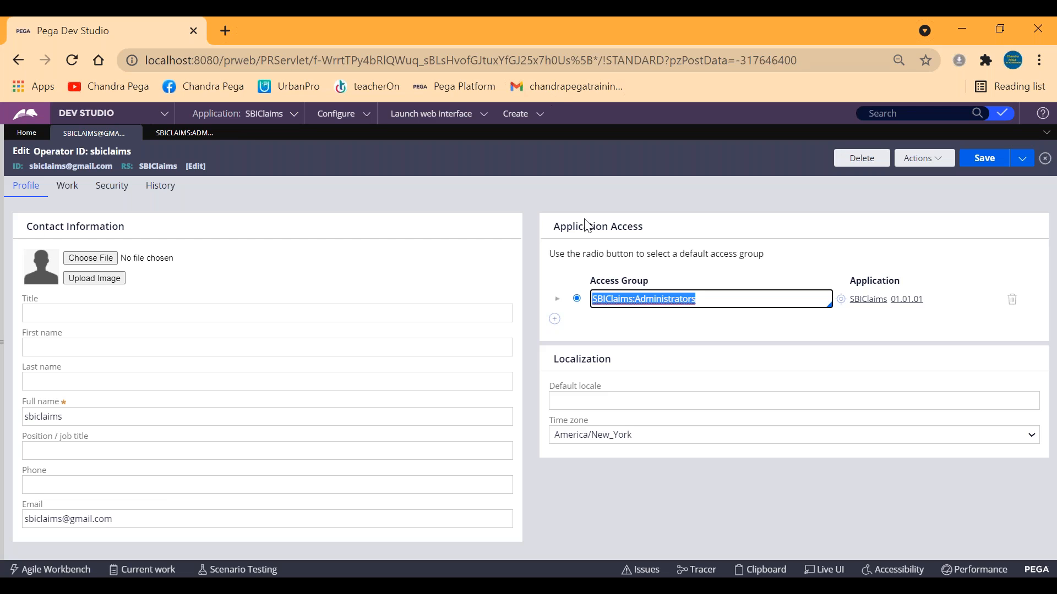
Reopen the access group to check its application, and examine the built-on application in the SBIClaims definition.
left_click(842, 300)
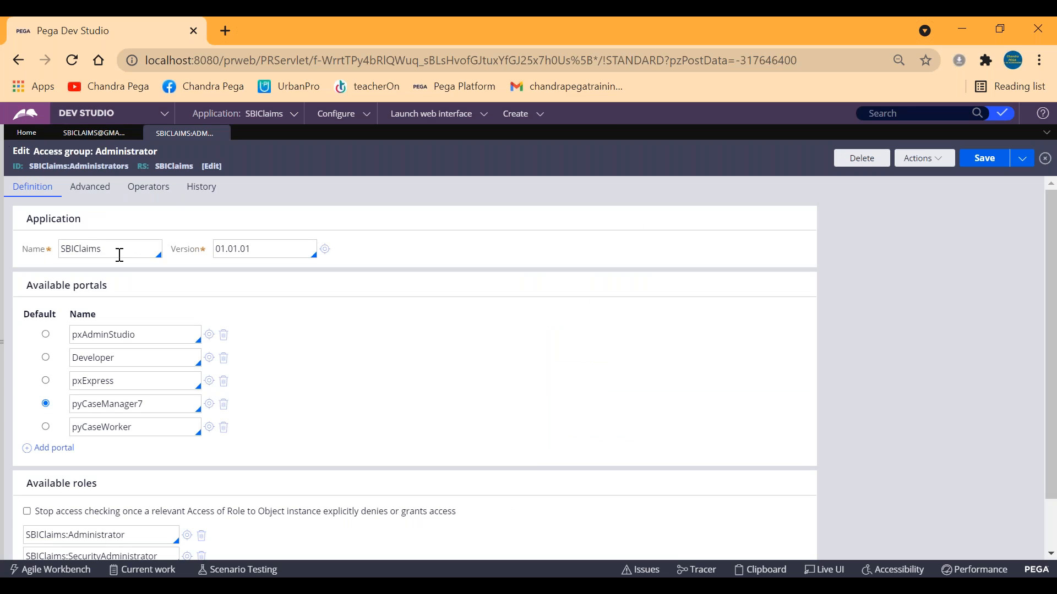
double_click(81, 249)
left_click(81, 251)
left_click(263, 114)
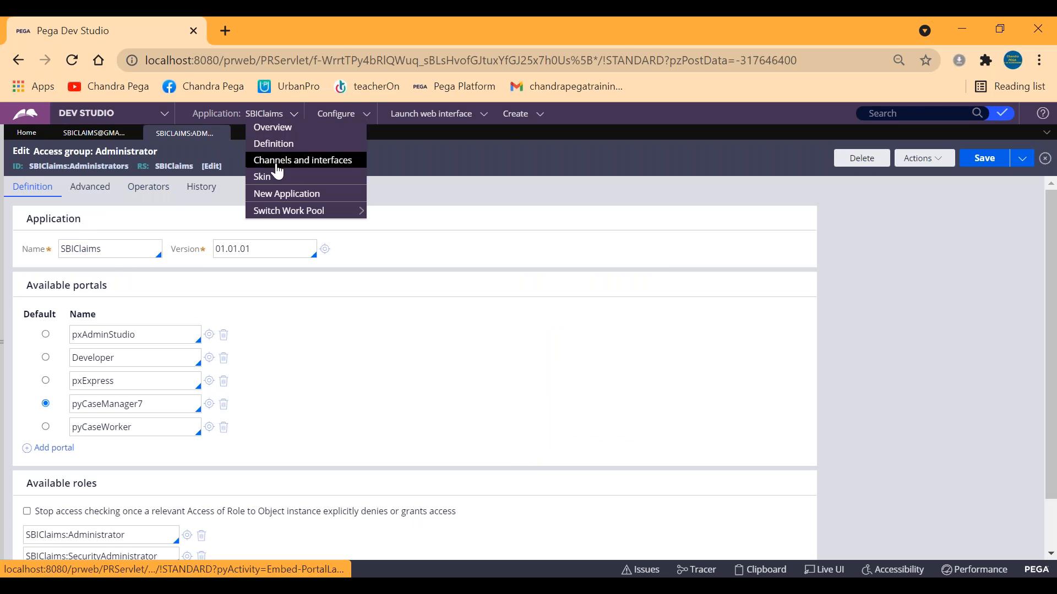
left_click(277, 144)
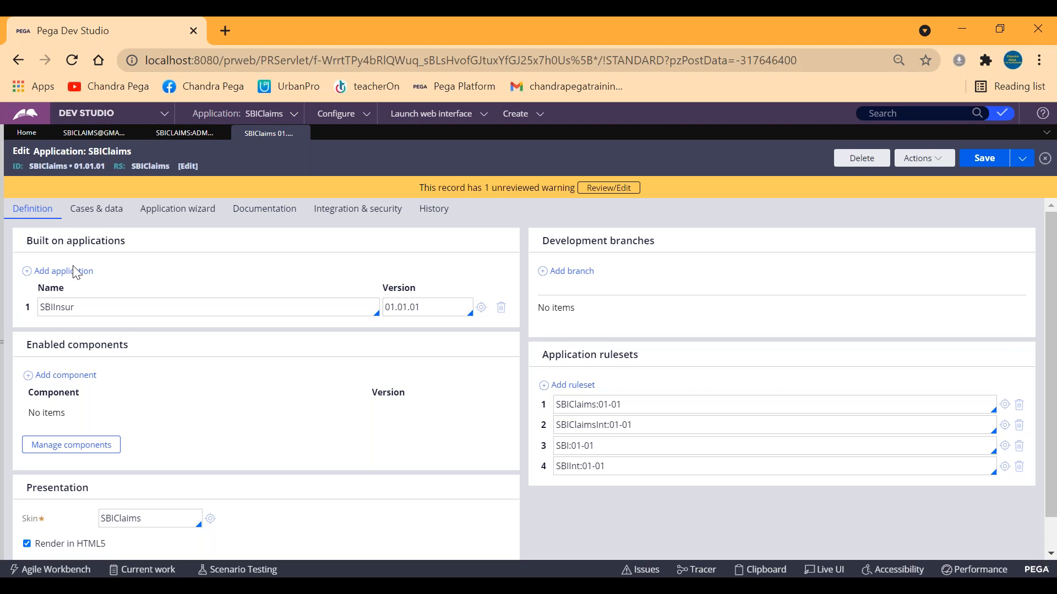
double_click(58, 308)
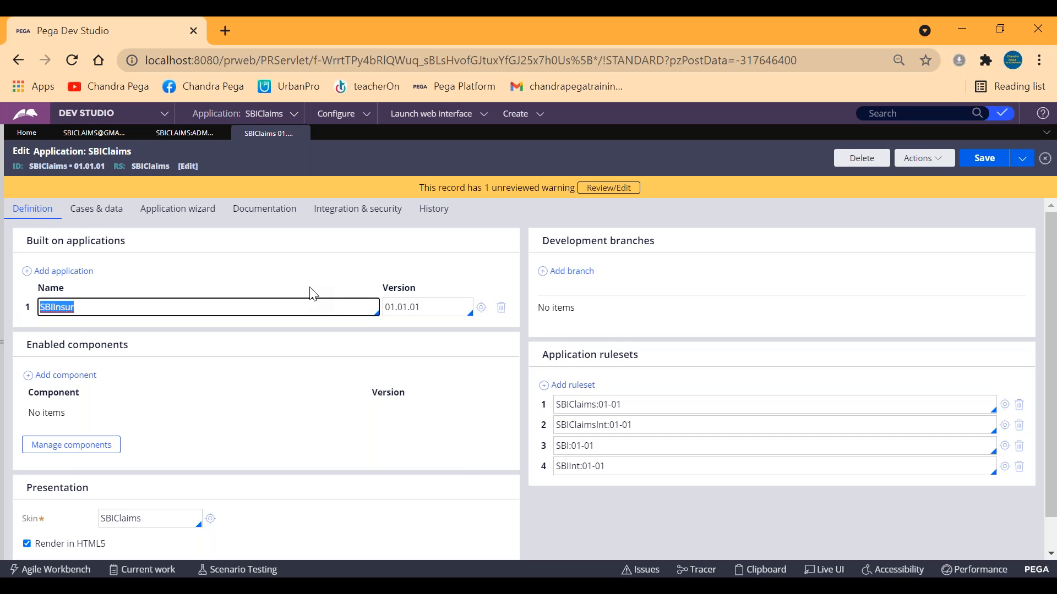
Change the application name in the SBIClaims:Administrators access group to SBI.
left_click(184, 133)
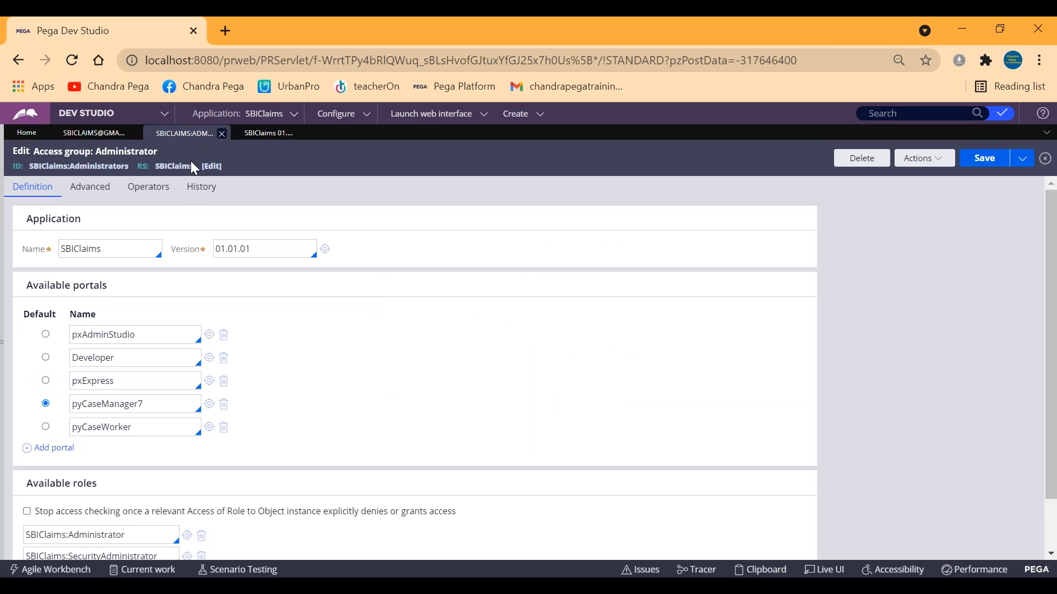
left_click(129, 250)
key("BackSpace")
key("BackSpace")
key("BackSpace")
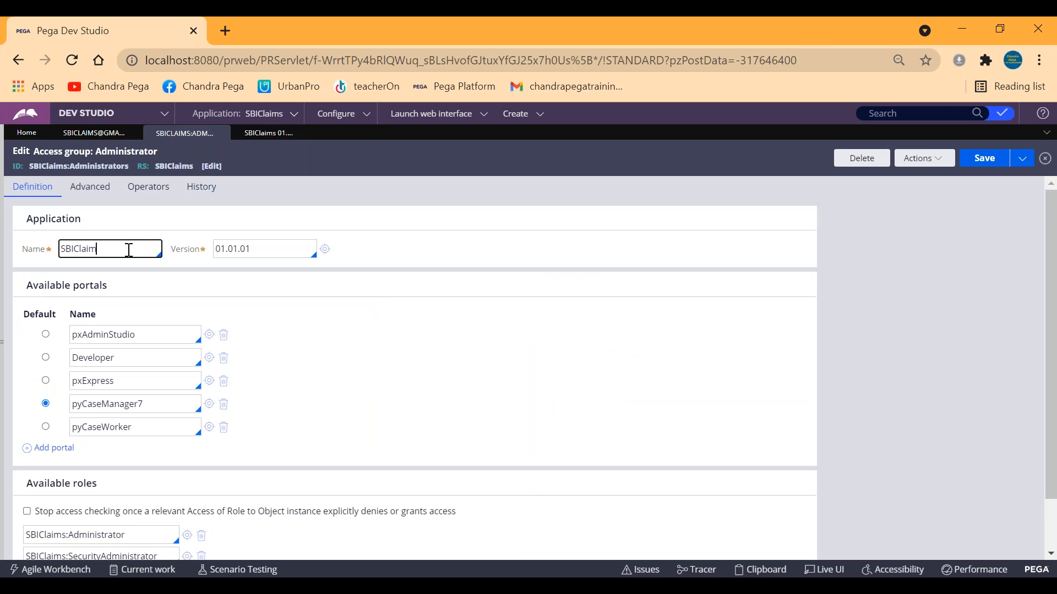
key("BackSpace")
type("cM")
key("BackSpace")
key("BackSpace")
Expand the explorer pane and reopen the sbiclaims operator record from the recent items.
left_click(2, 254)
left_click(27, 146)
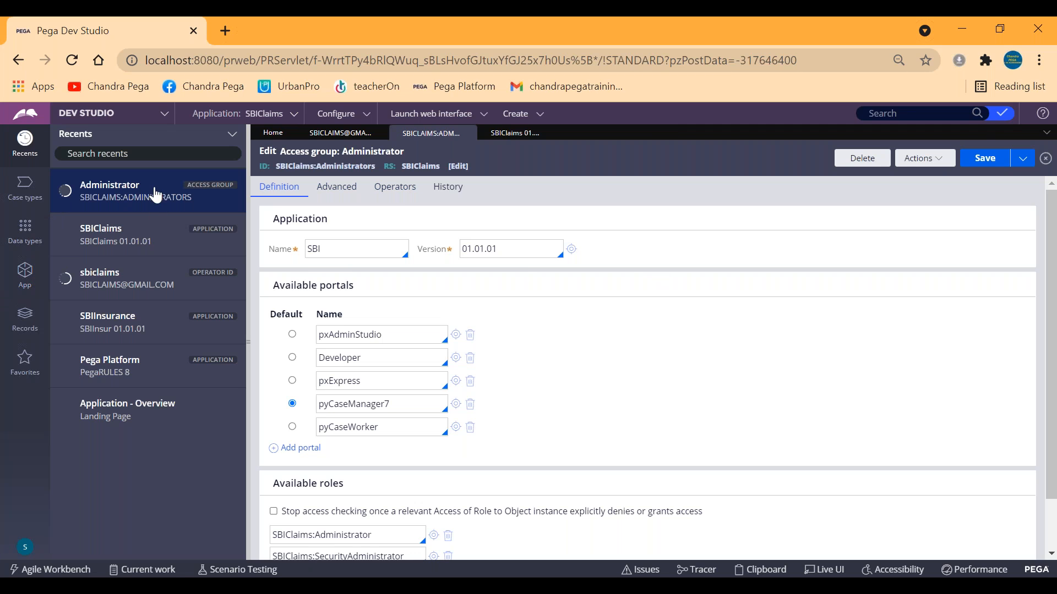
left_click(22, 273)
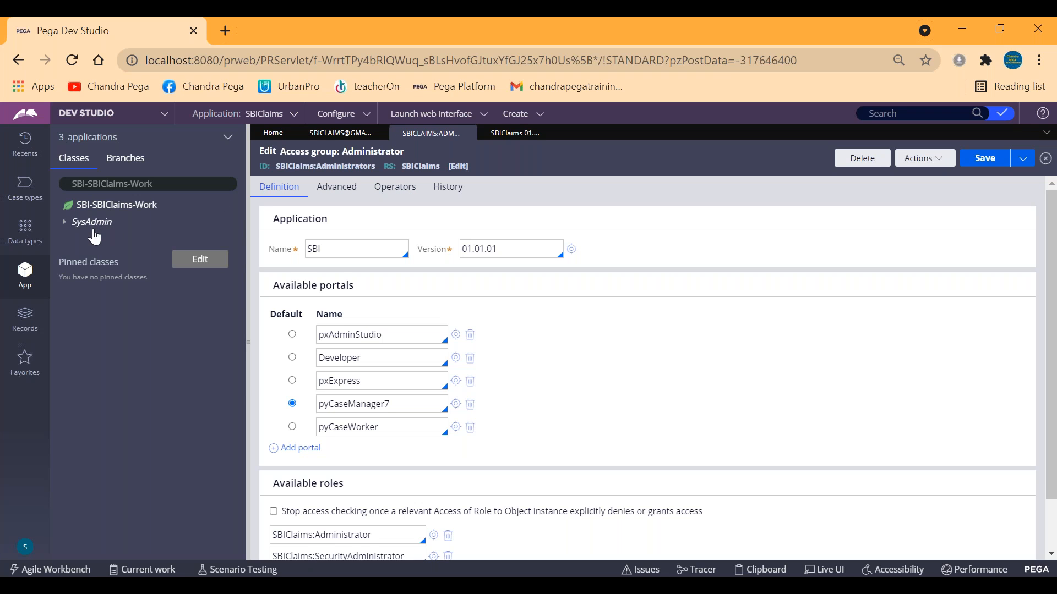
left_click(29, 142)
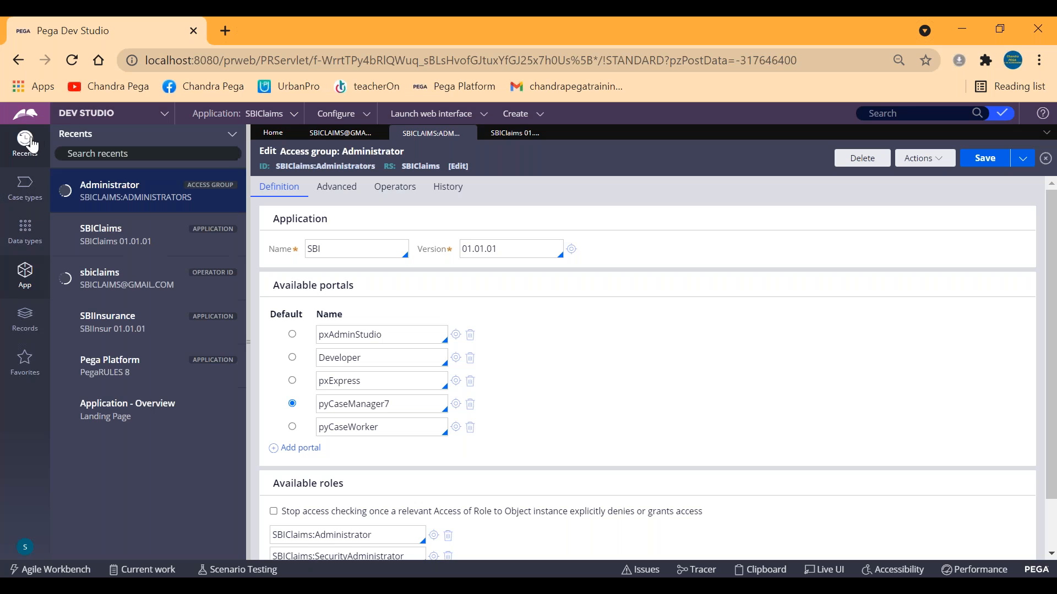
left_click(94, 279)
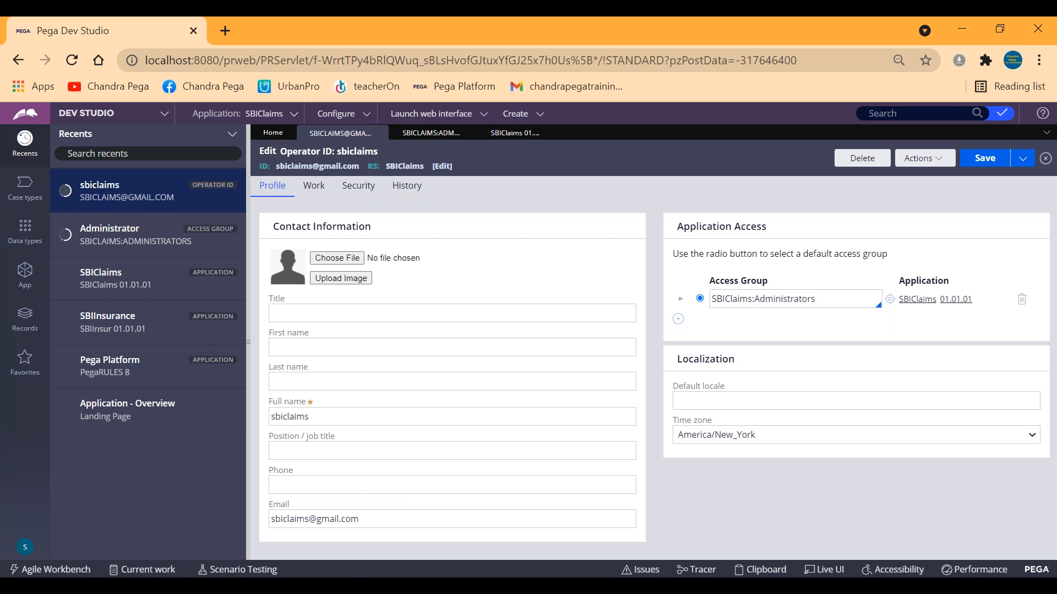
Switch to the Rule resolution algorithm drawing in Paint and select the Pencil tool.
mouse_move(88, 573)
left_click(302, 526)
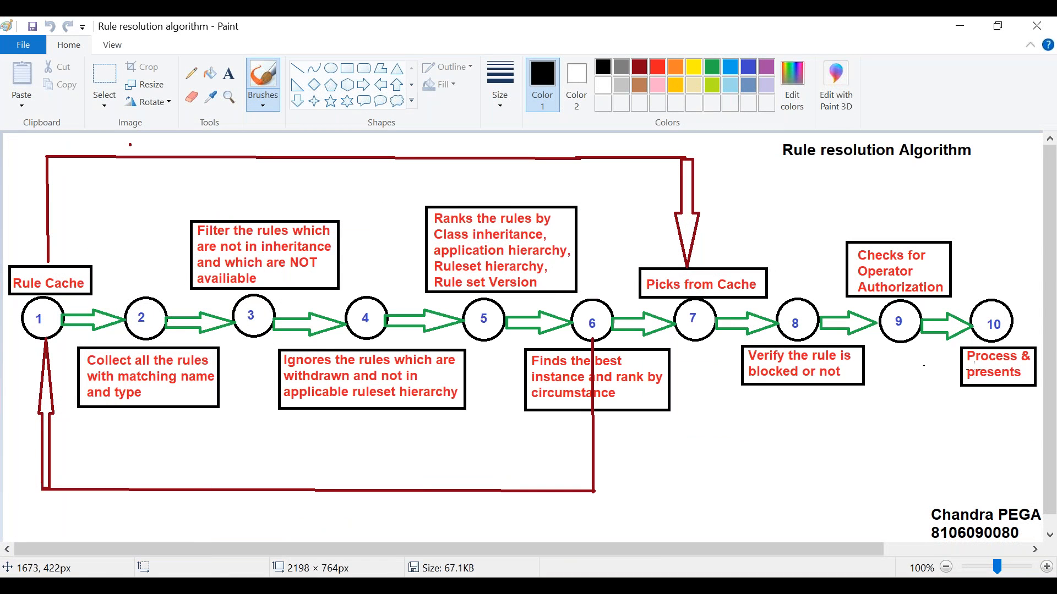
left_click(191, 73)
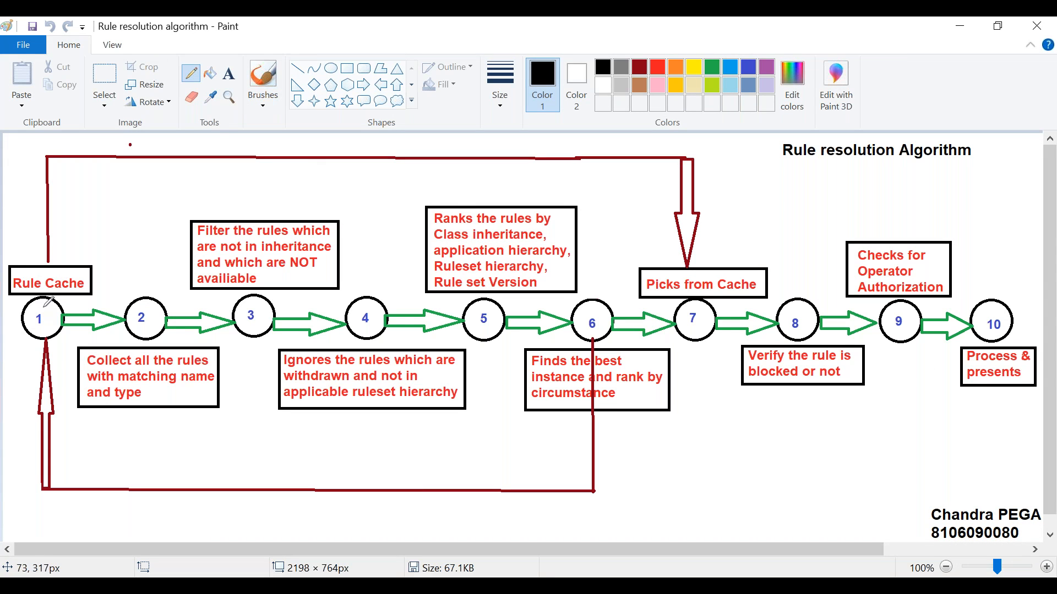
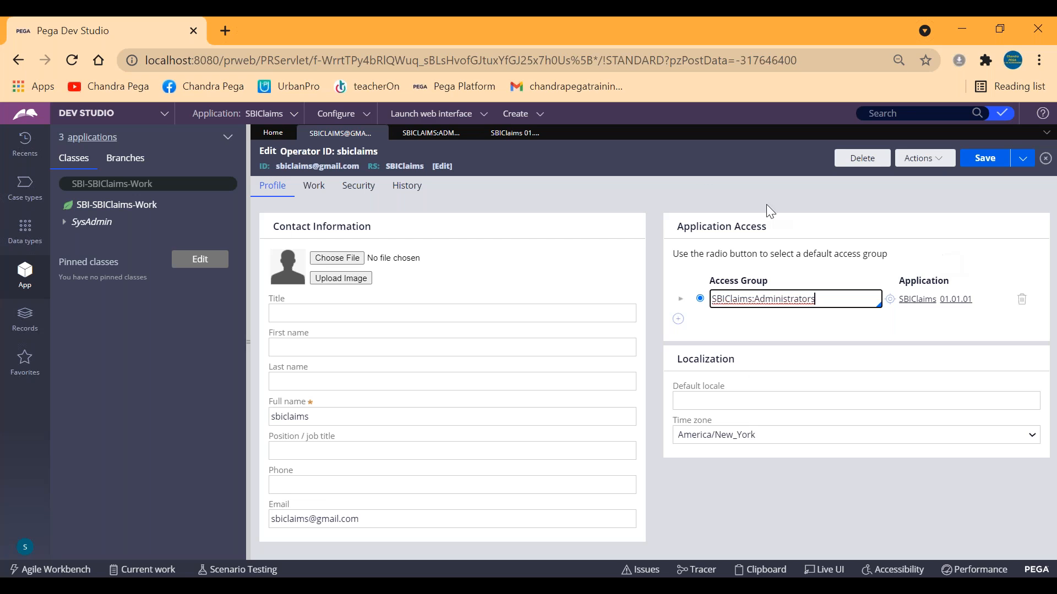
Open the Clipboard viewer at full size, collapse the User Pages, and view the OperatorID page under System Pages.
triple_click(757, 298)
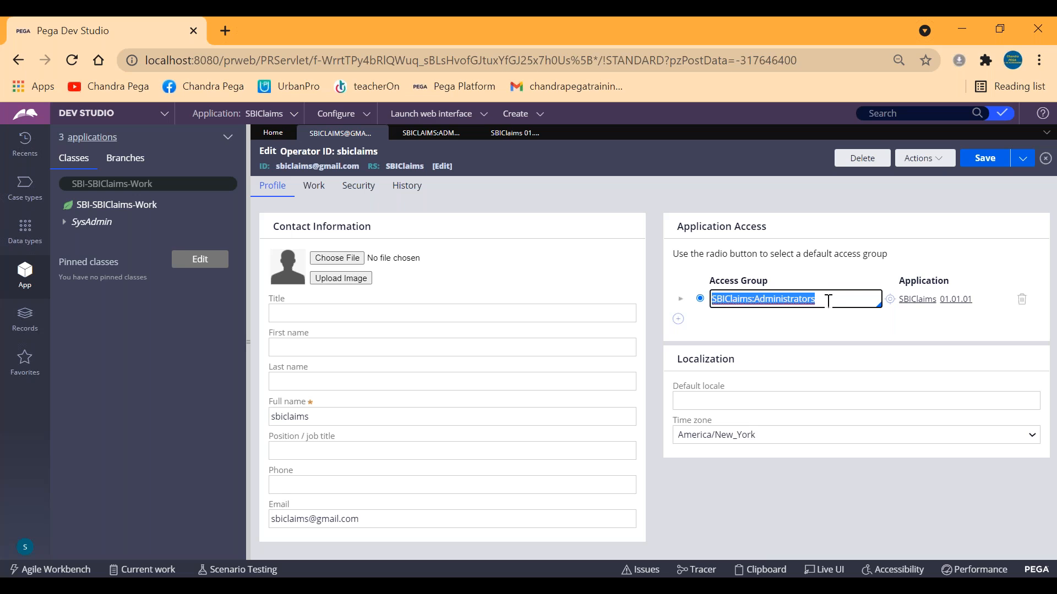
left_click(770, 570)
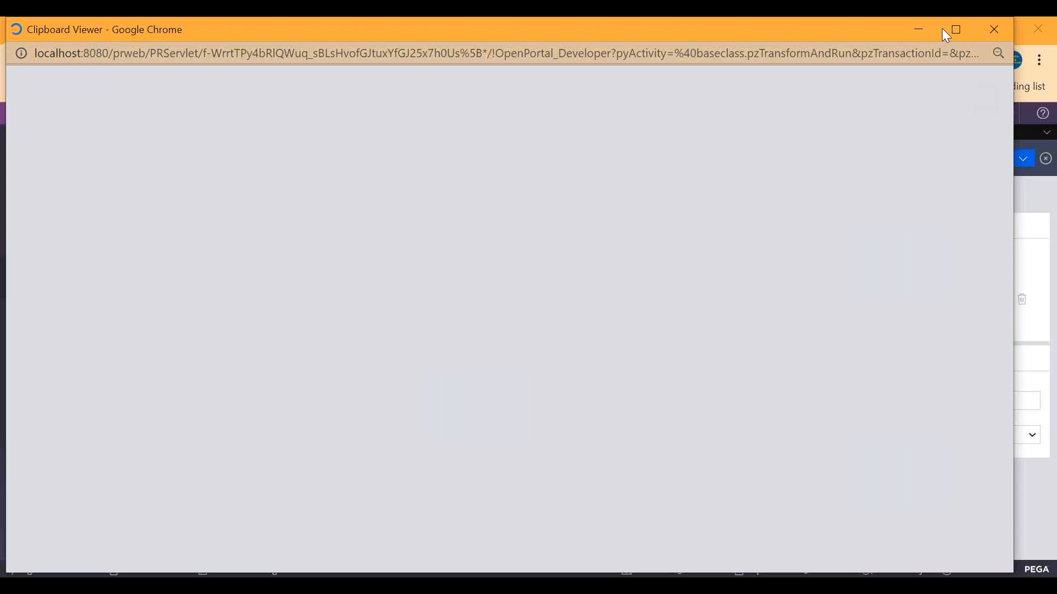
left_click(957, 29)
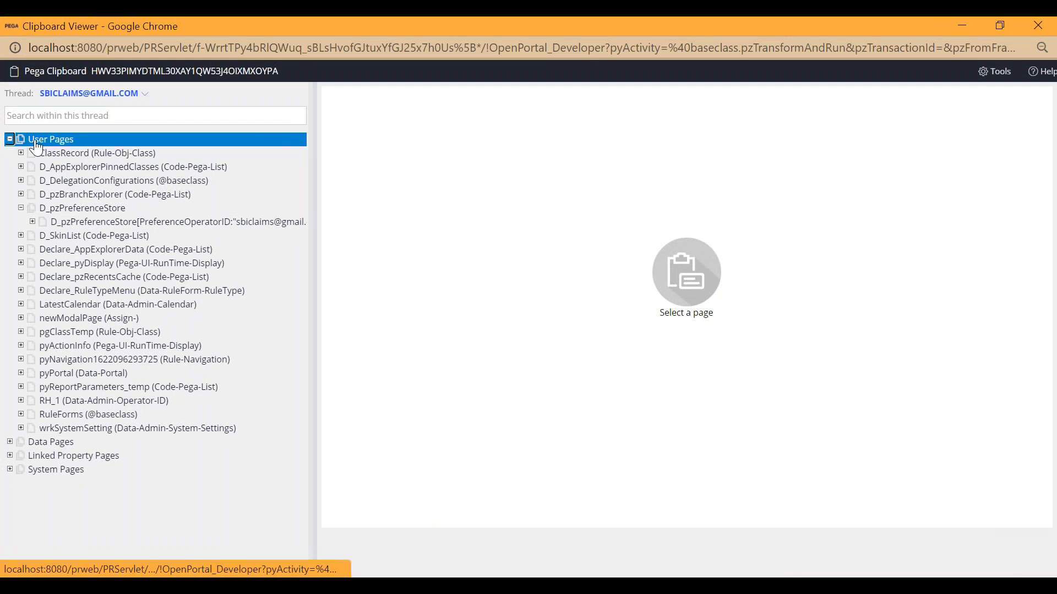
left_click(98, 168)
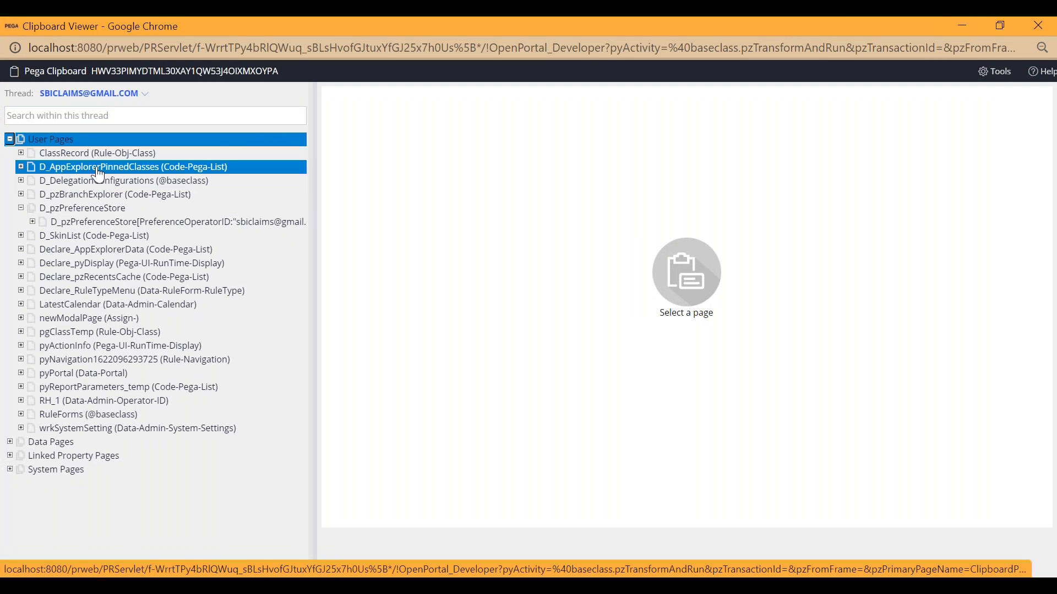
left_click(10, 141)
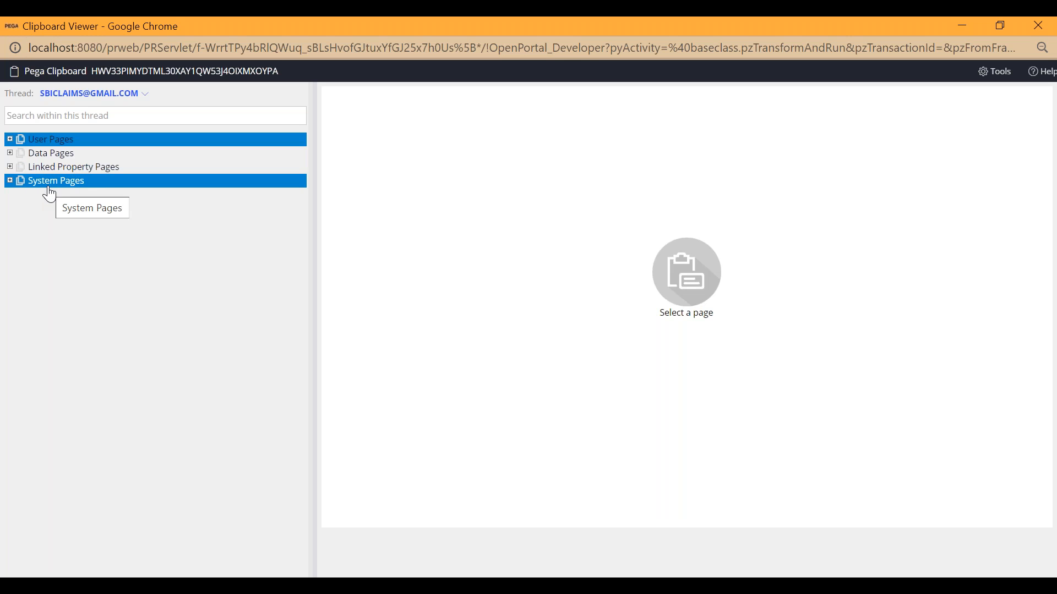
left_click(11, 182)
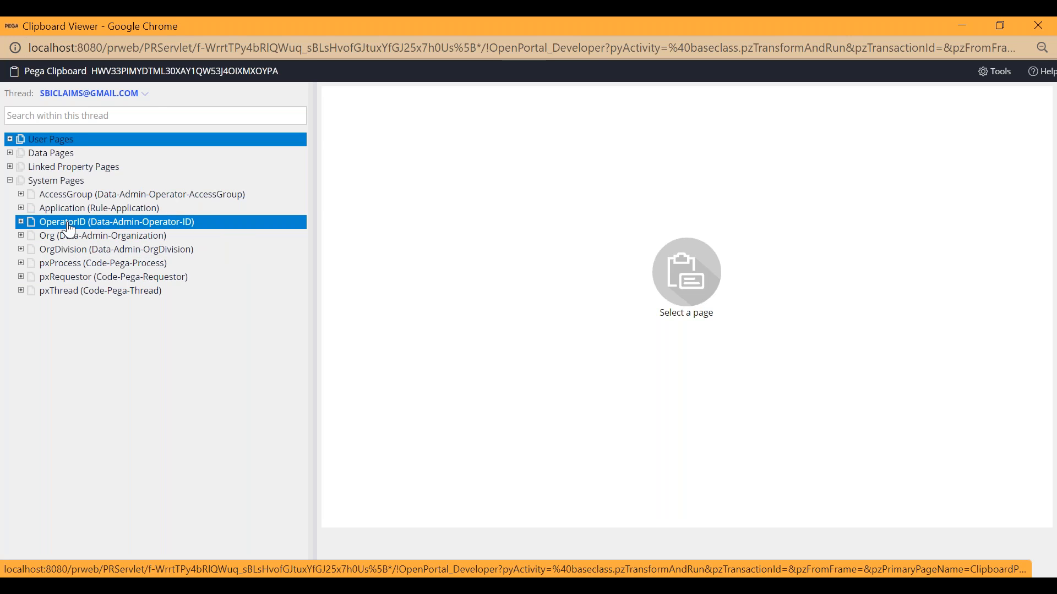
left_click(276, 224)
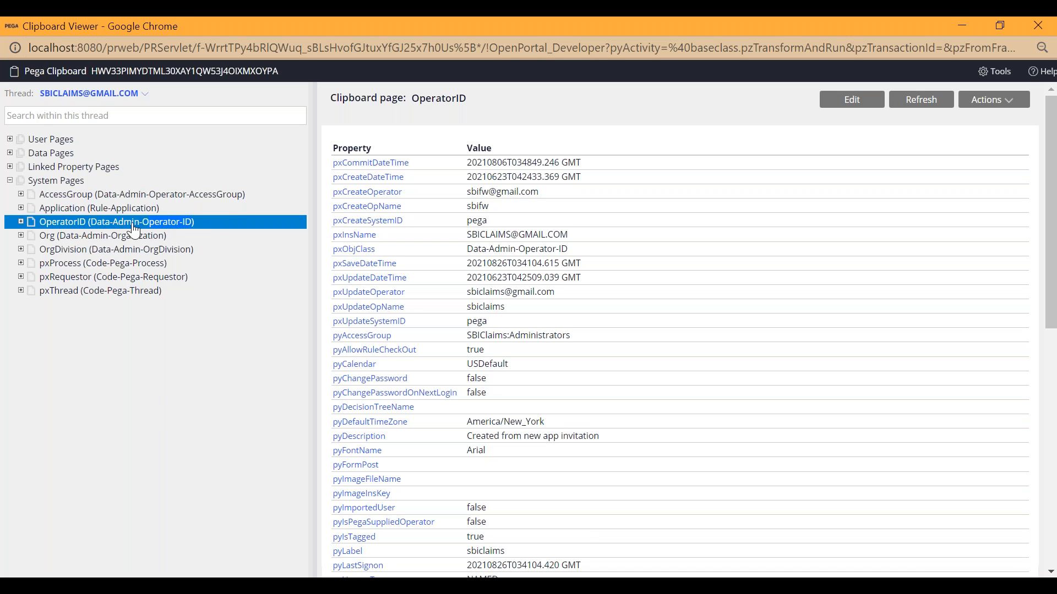
Copy the OperatorID page's class name and load the class Data-Admin-Operator-ID in Dev Studio's App explorer.
key("ctrl+c")
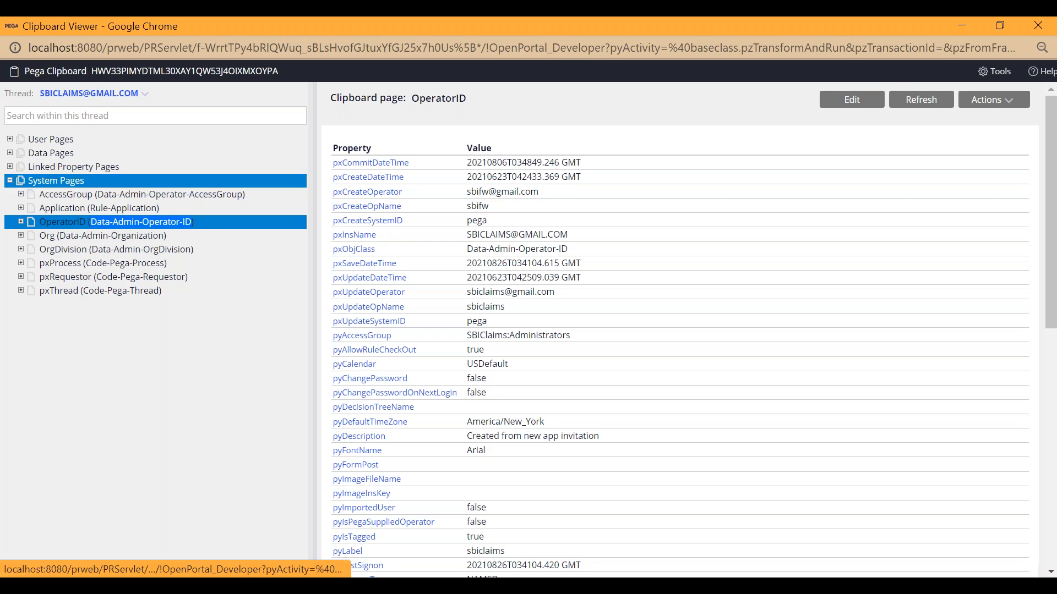
left_click(960, 26)
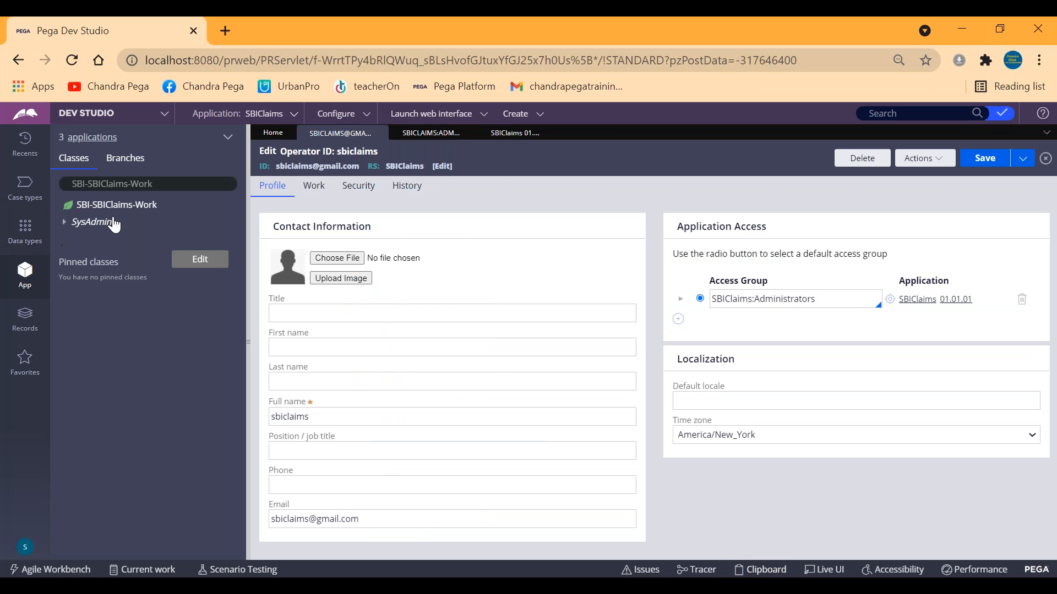
left_click(184, 183)
key("ctrl+v")
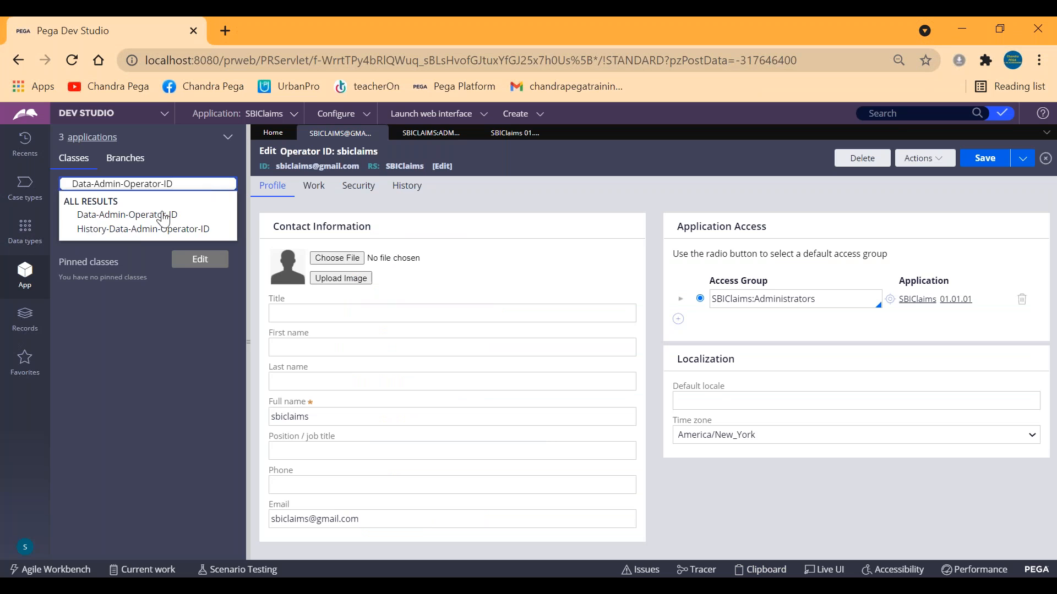
left_click(159, 215)
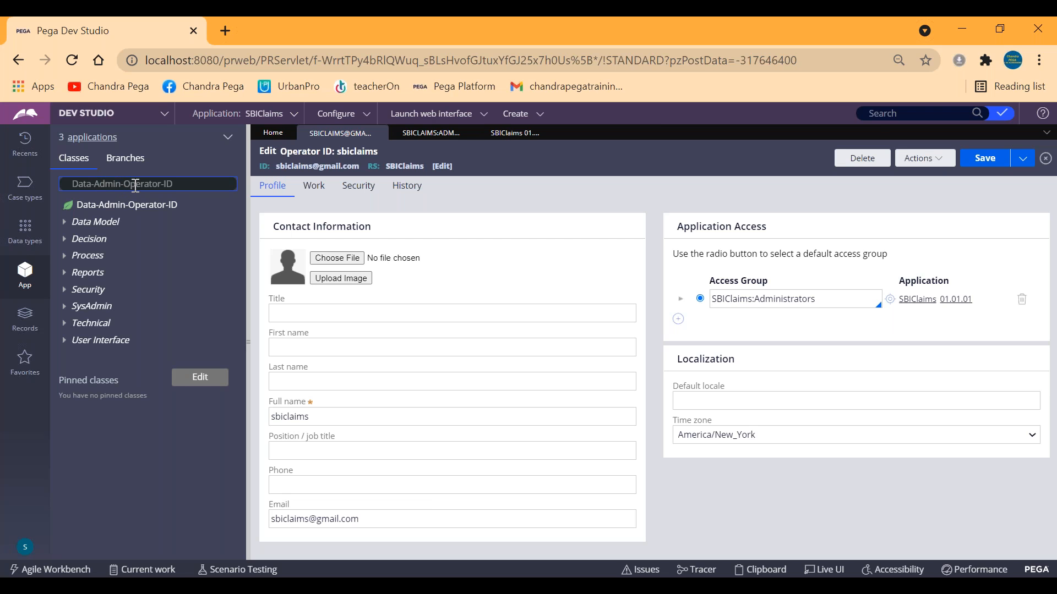
Open the class definition of Data-Admin-Operator-ID from the App explorer.
left_click(177, 183)
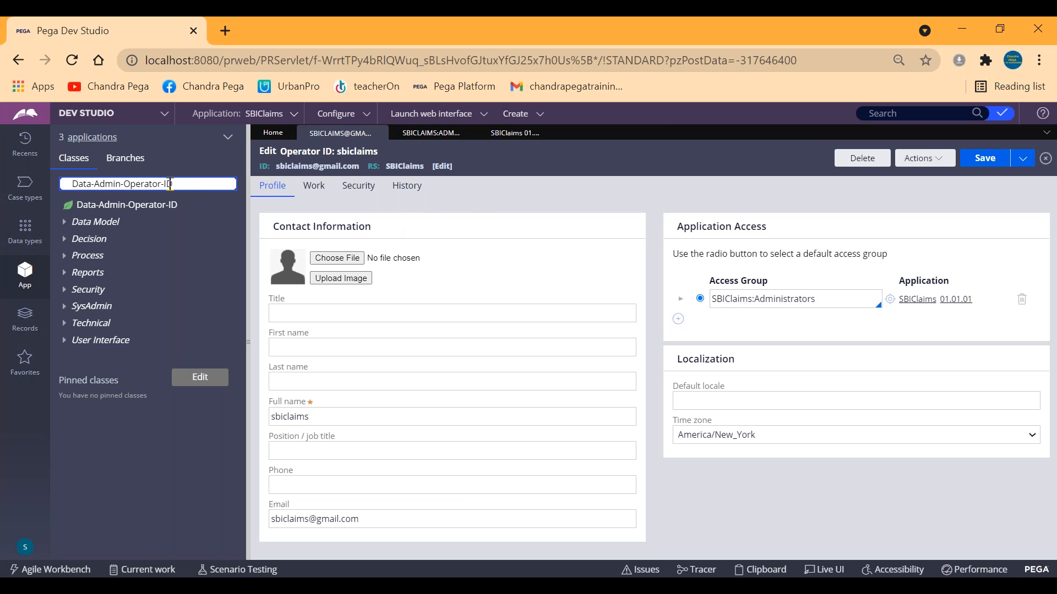
left_click_drag(181, 184, 49, 187)
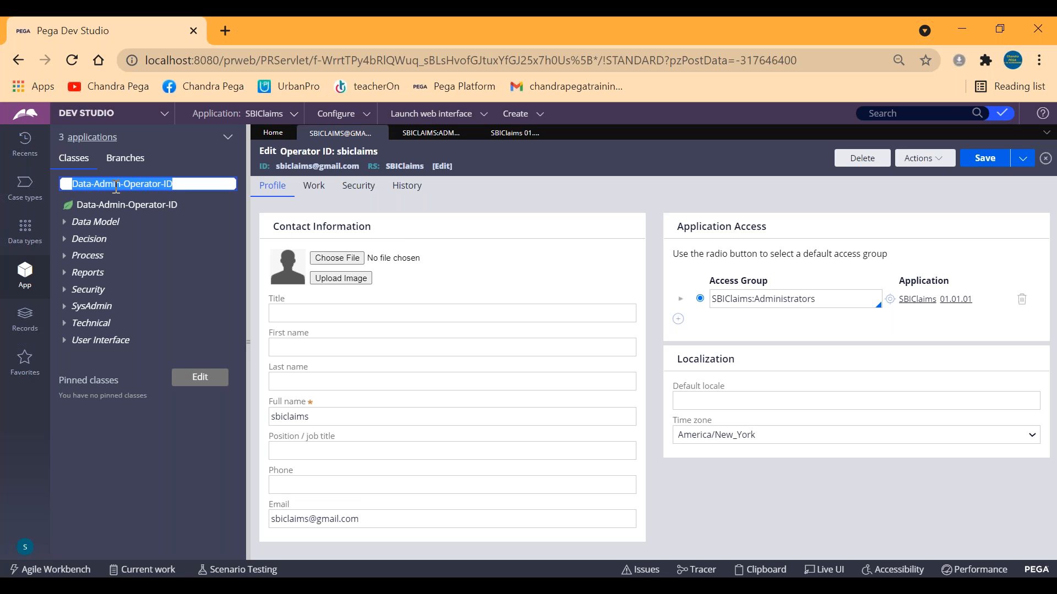
left_click(132, 207)
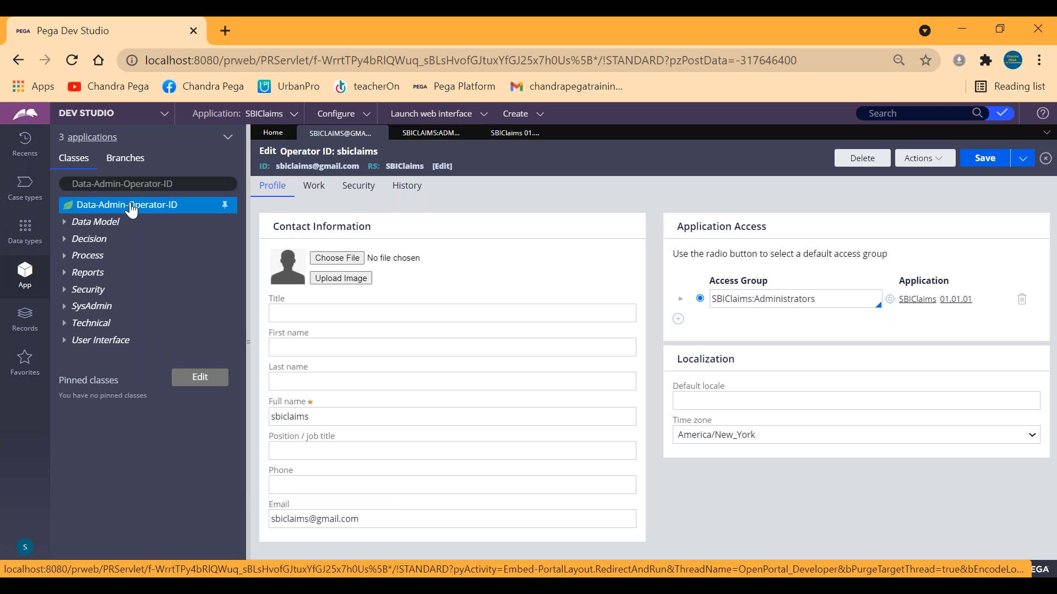
right_click(133, 207)
left_click(110, 255)
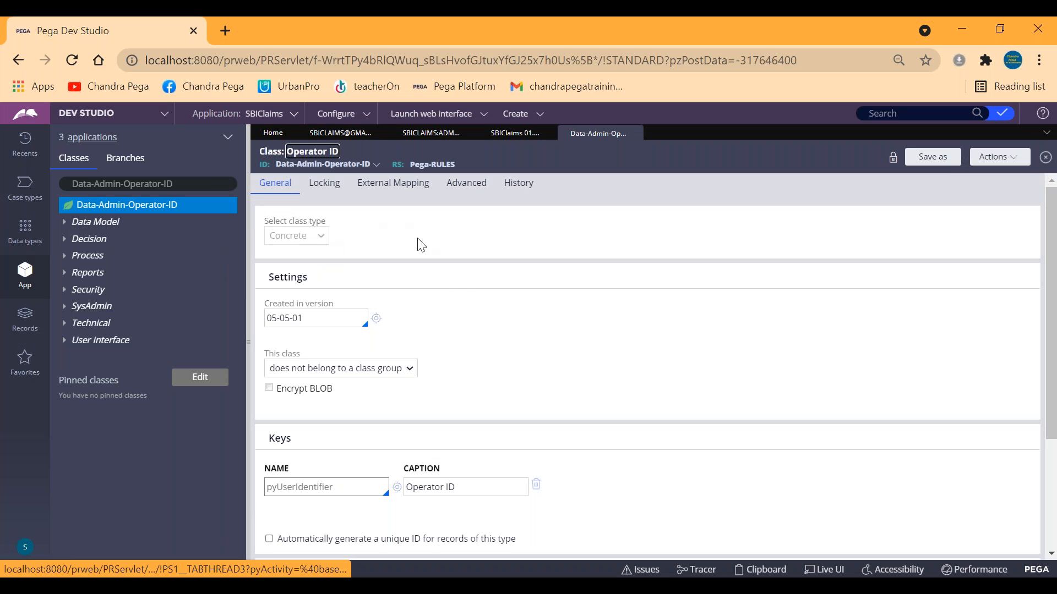
Test the Operator ID class's database connection, check which table it is mapped to, and close the results.
scroll(418, 254, "down", 3)
left_click(322, 525)
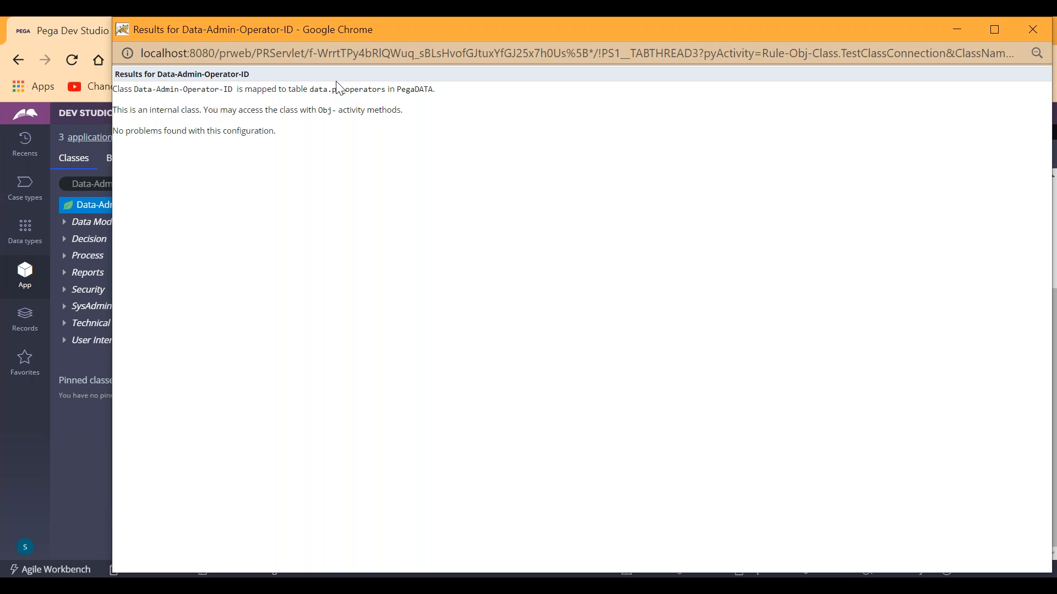
left_click_drag(331, 88, 384, 87)
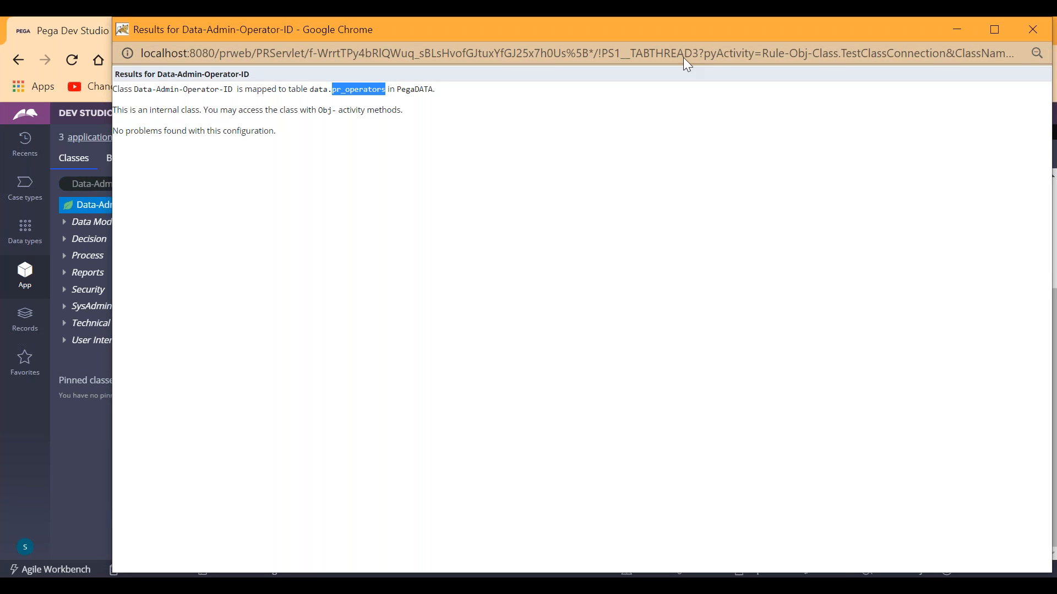
left_click(1032, 29)
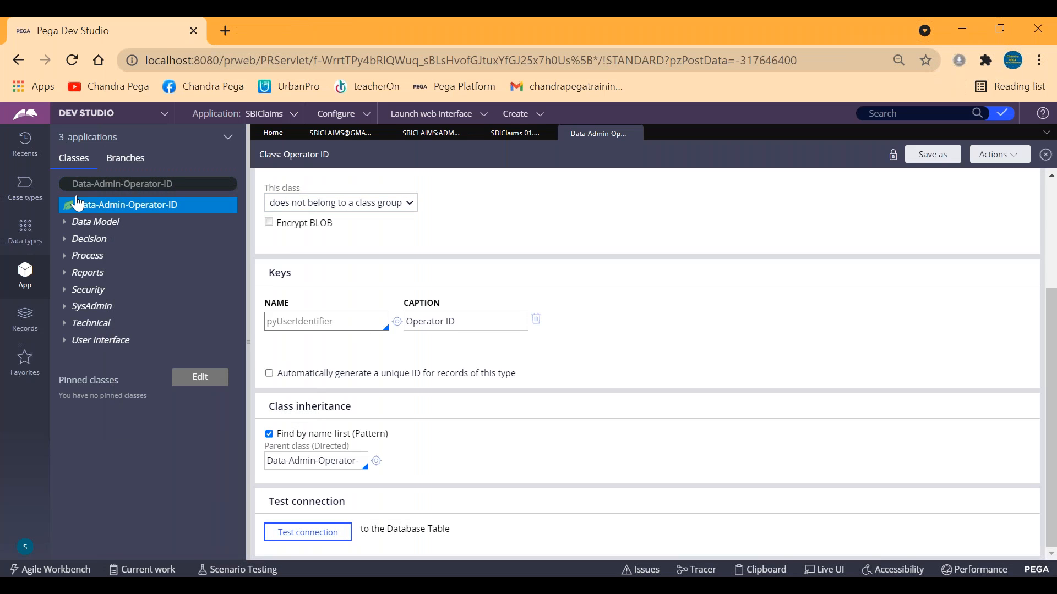
List the instances of the Data-Admin-Operator-ID class and examine the operator records.
left_click(121, 188)
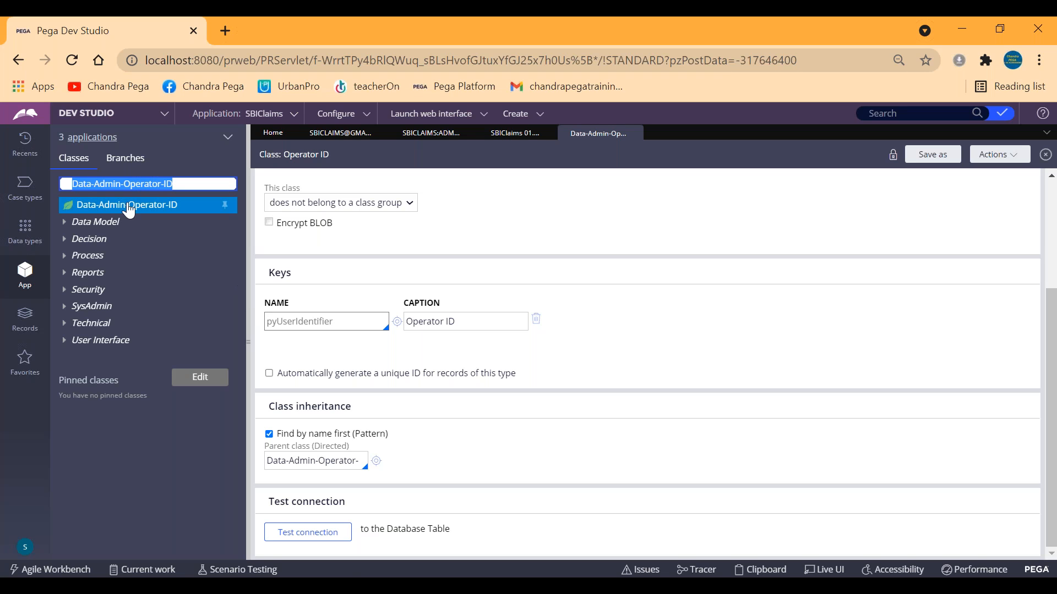
left_click(112, 211)
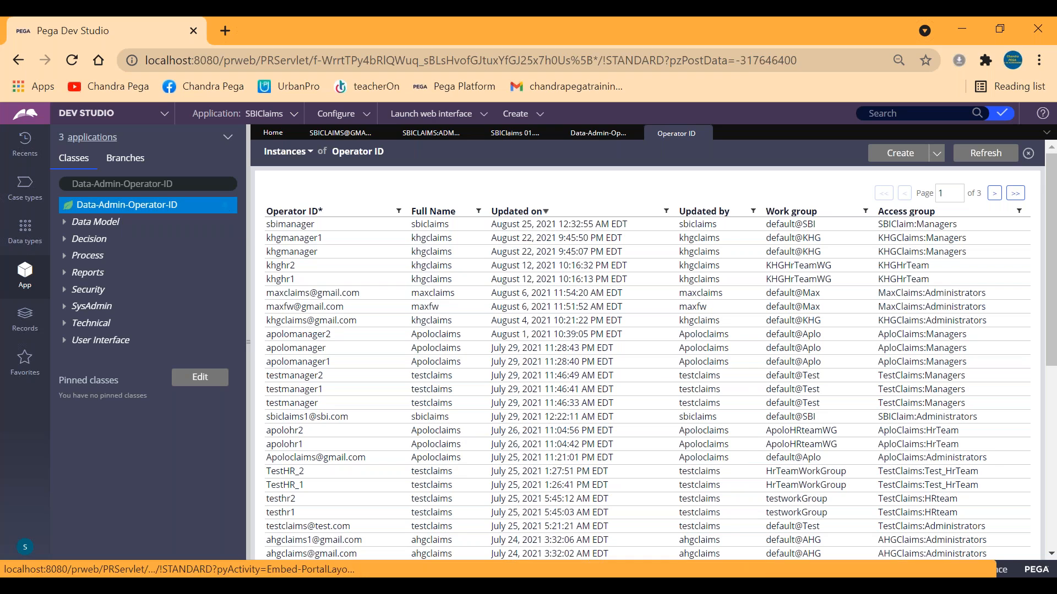
left_click(186, 185)
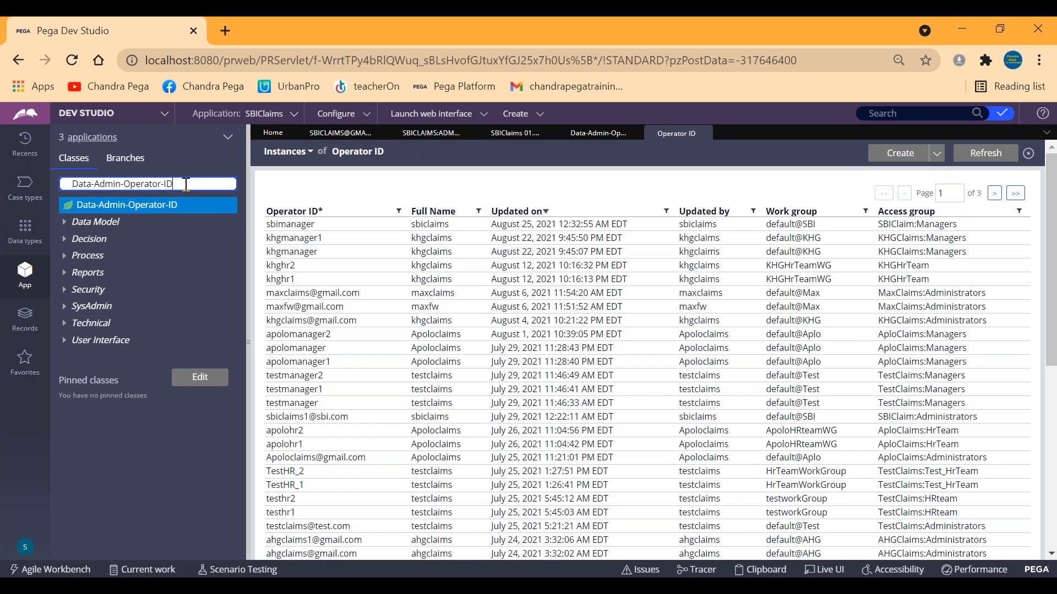
left_click(117, 211)
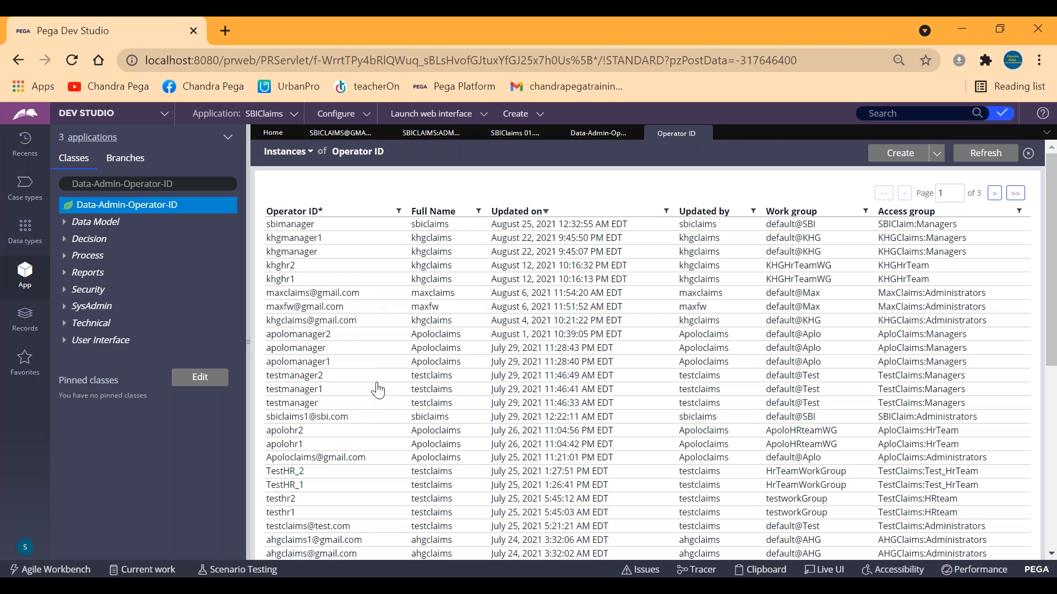
left_click(188, 183)
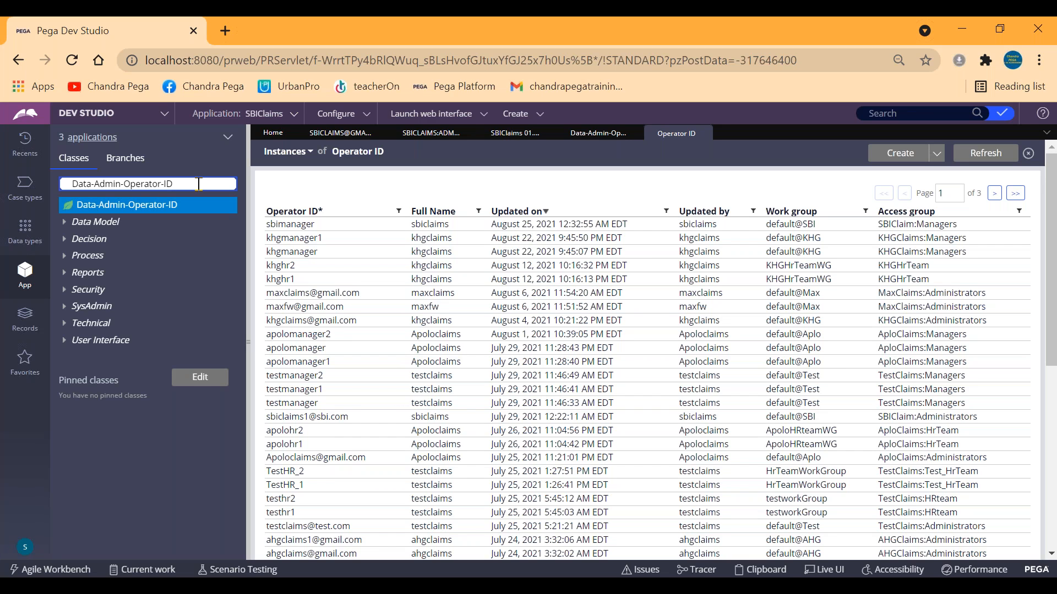
Return to the Clipboard viewer, expand the pxRequestor page, and examine the OperatorID page's properties down to pyUserIdentifier.
left_click(283, 586)
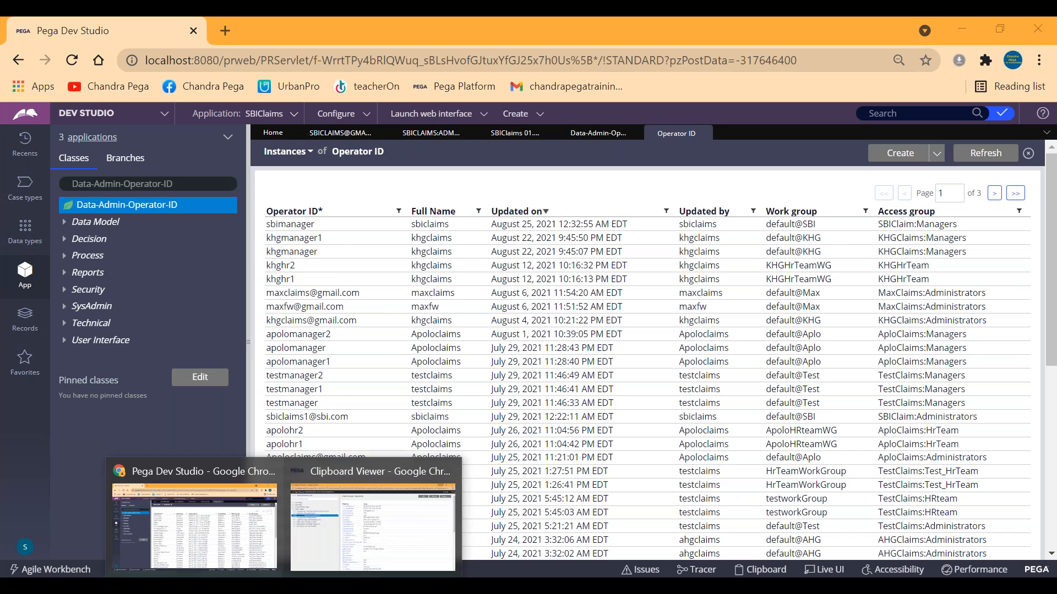
left_click(372, 526)
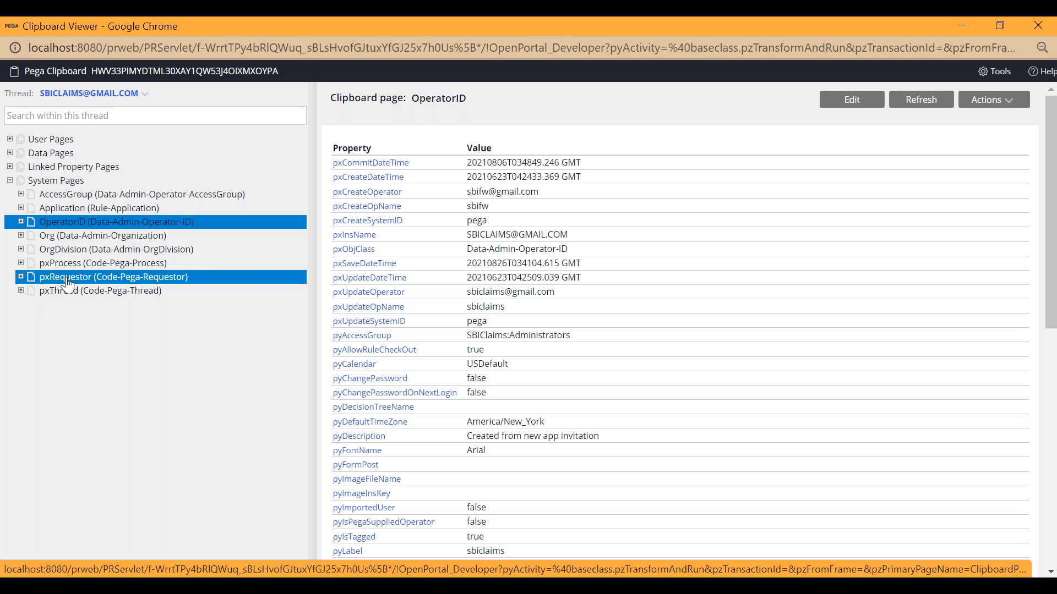
left_click(21, 277)
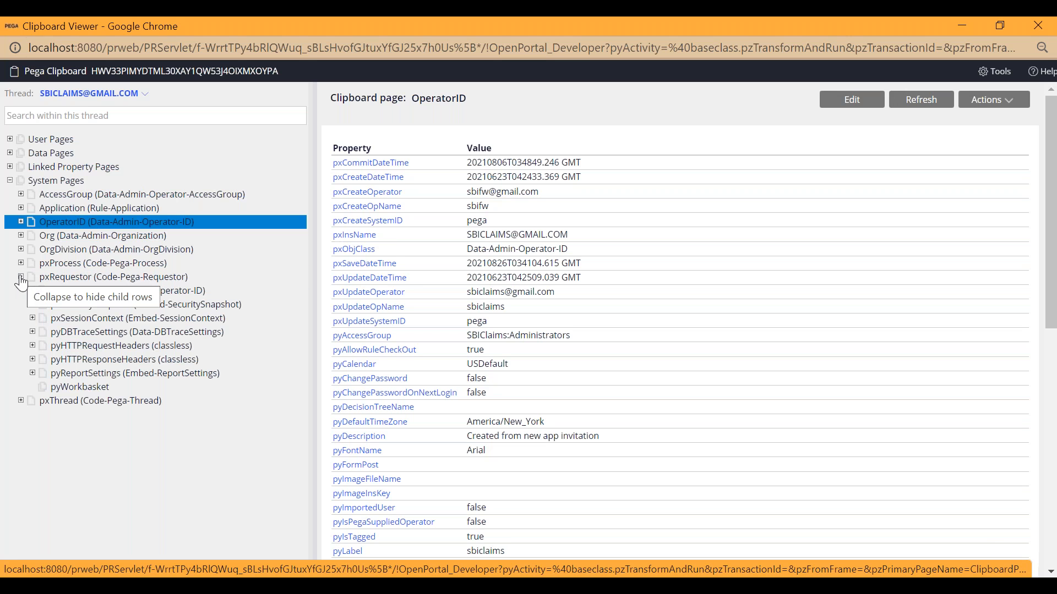
left_click(65, 291)
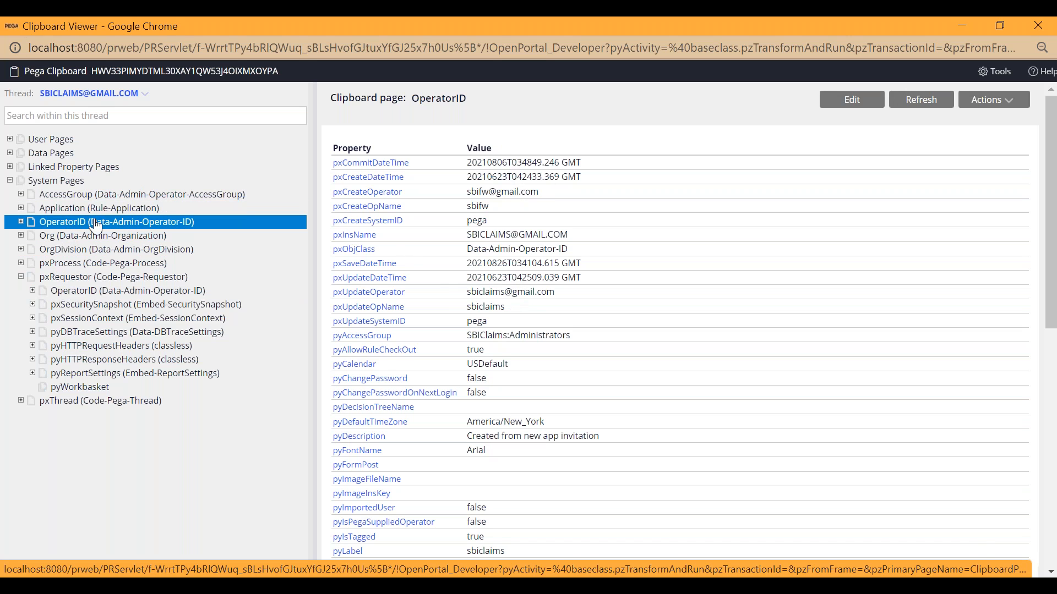
left_click(107, 304)
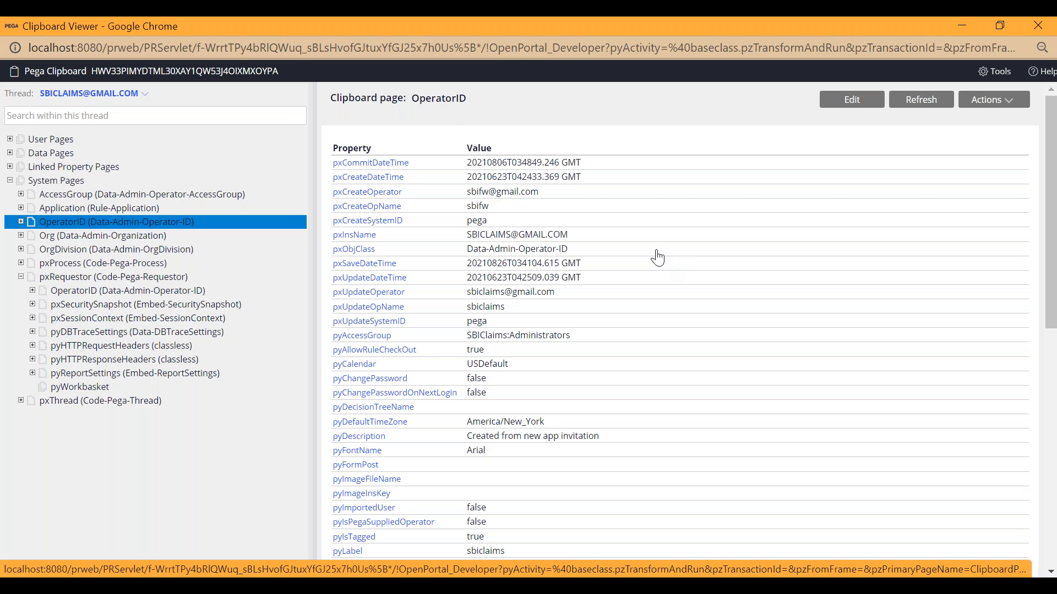
scroll(645, 270, "down", 3)
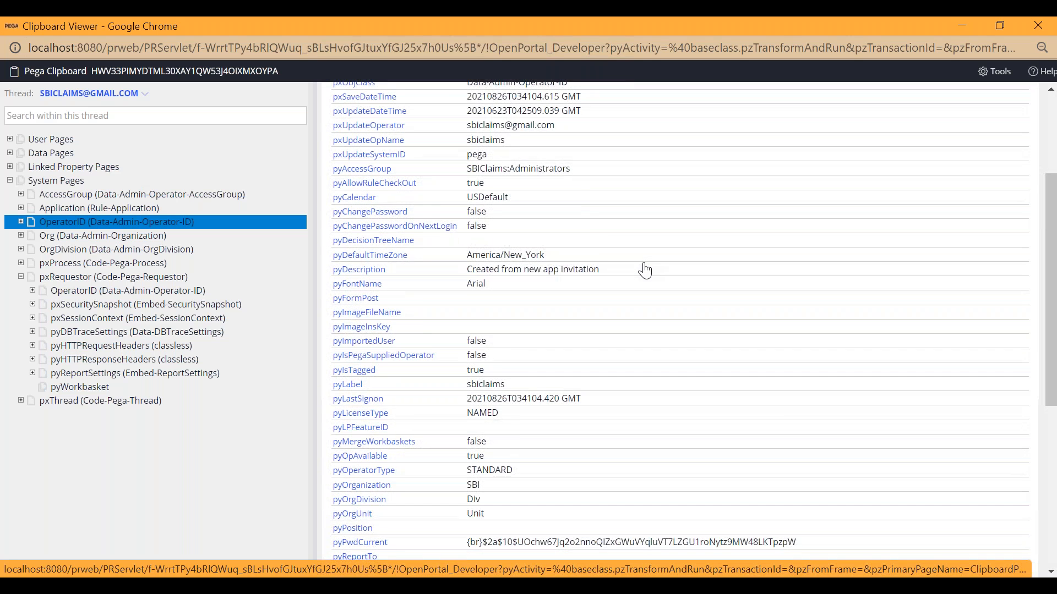
scroll(645, 270, "down", 6)
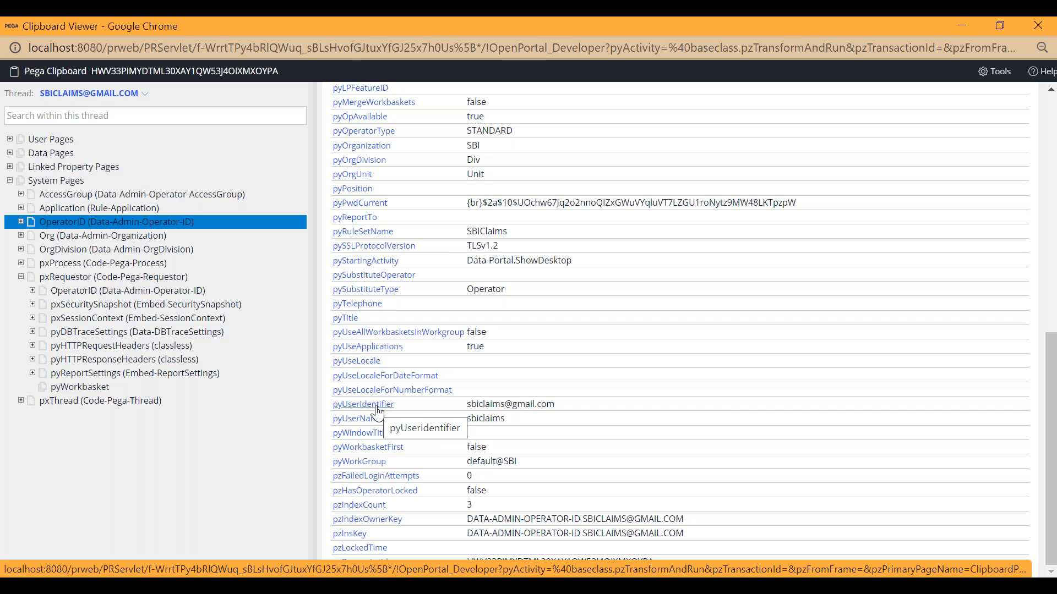
Return to the sbiclaims operator record in Dev Studio, collapse the explorer pane, and view the operator's work routing and availability settings.
left_click(962, 26)
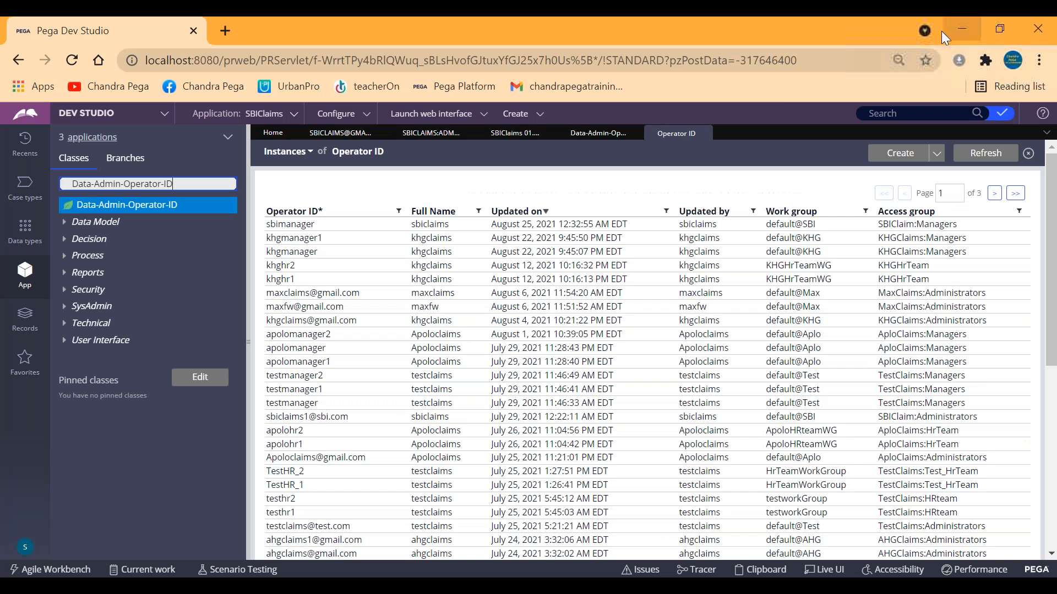
left_click(430, 136)
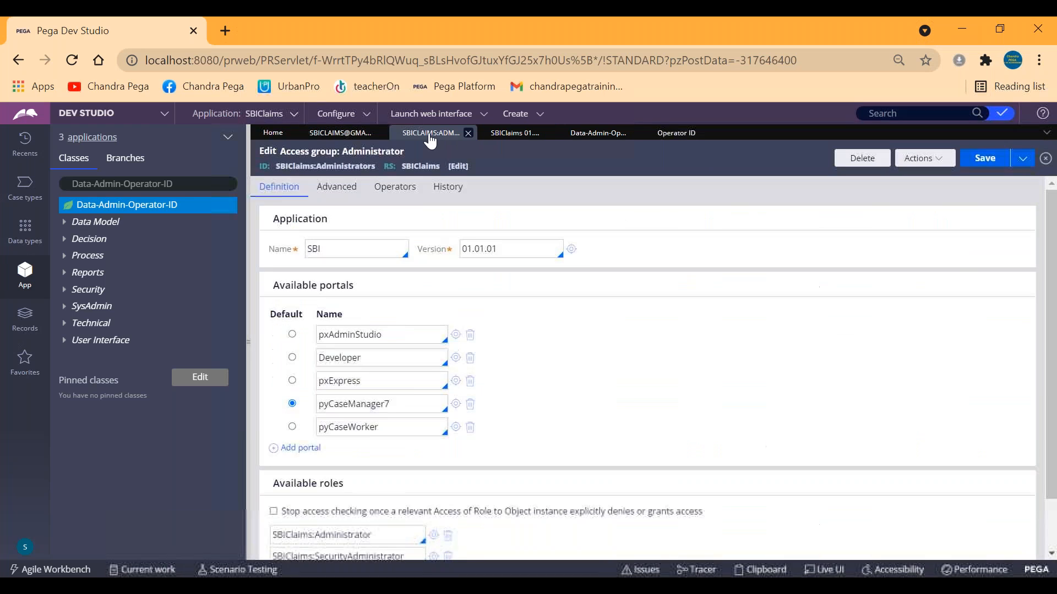
left_click(347, 136)
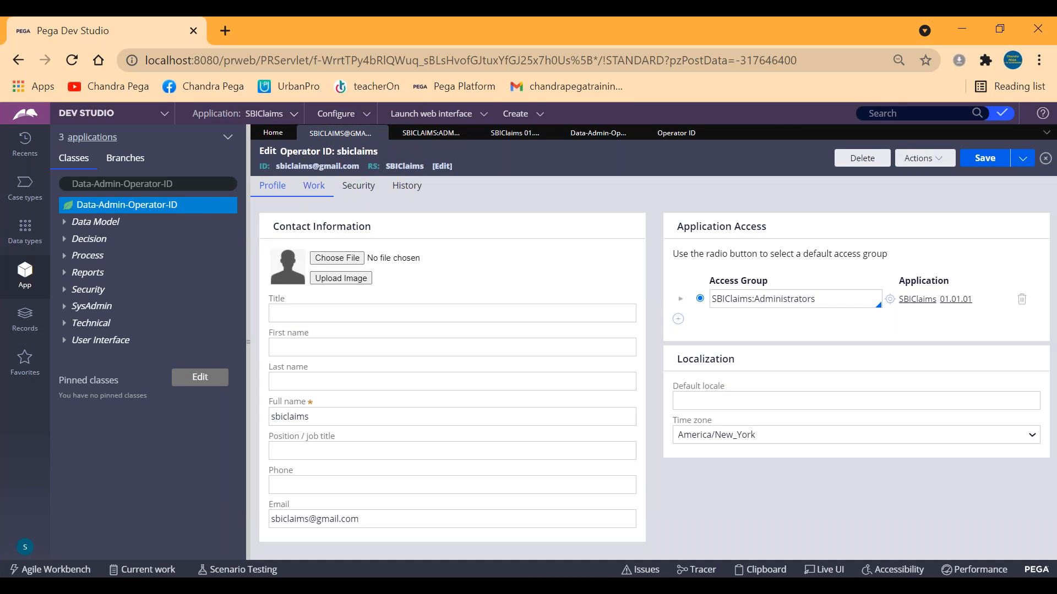
left_click(246, 236)
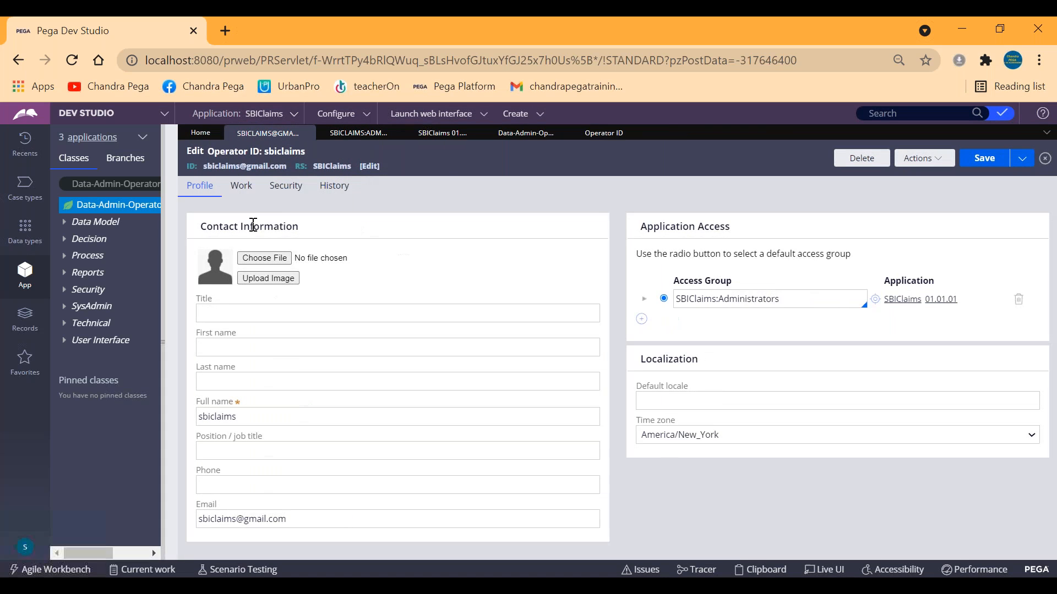
left_click(68, 188)
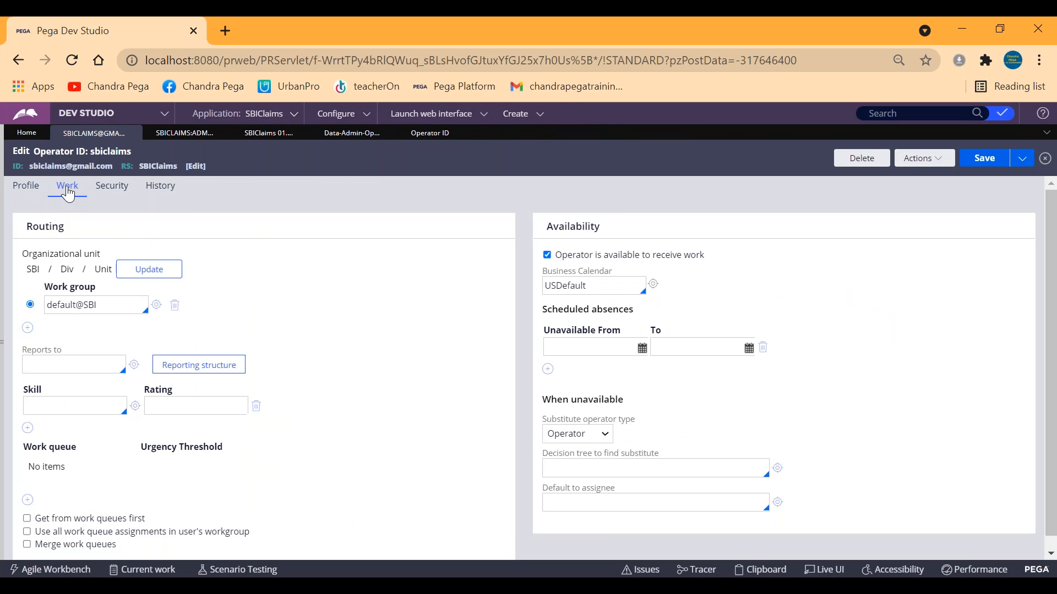
Enter the trial value qwerty1 as the operator's Reports to entry in the routing settings, without saving the record.
left_click(37, 364)
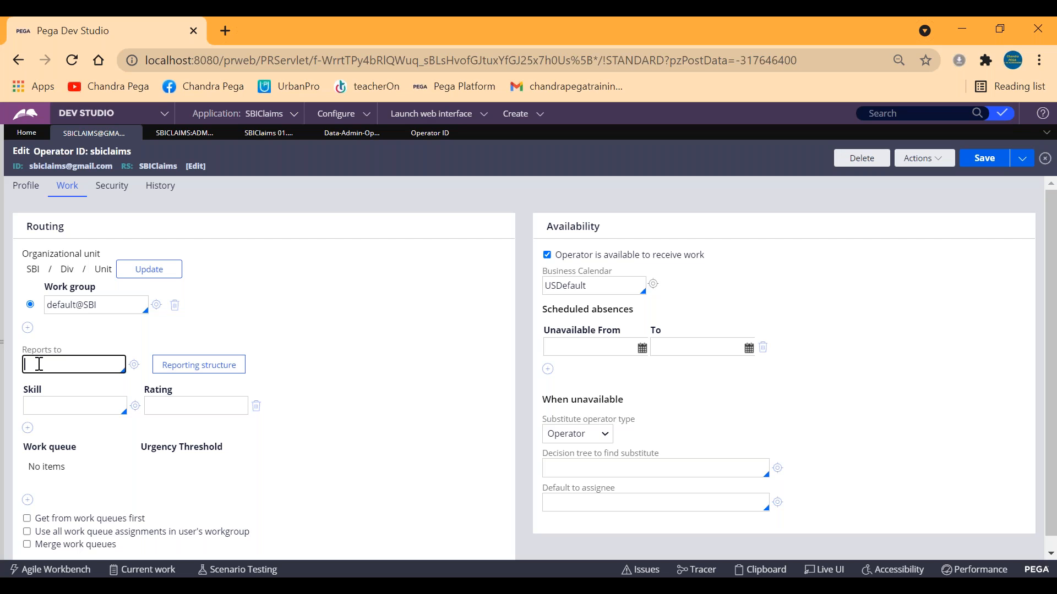
double_click(58, 166)
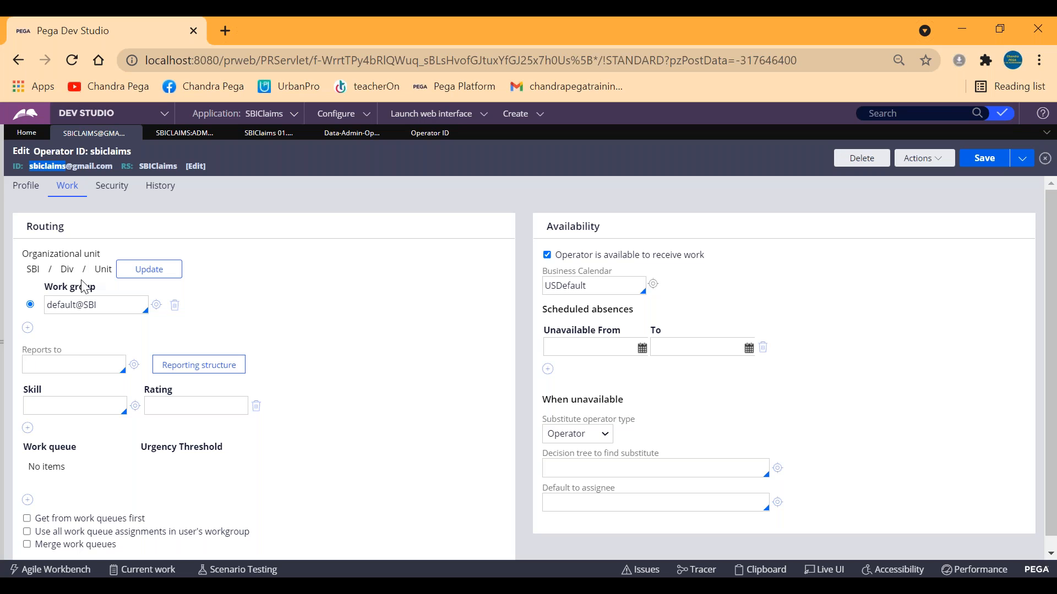
left_click(51, 357)
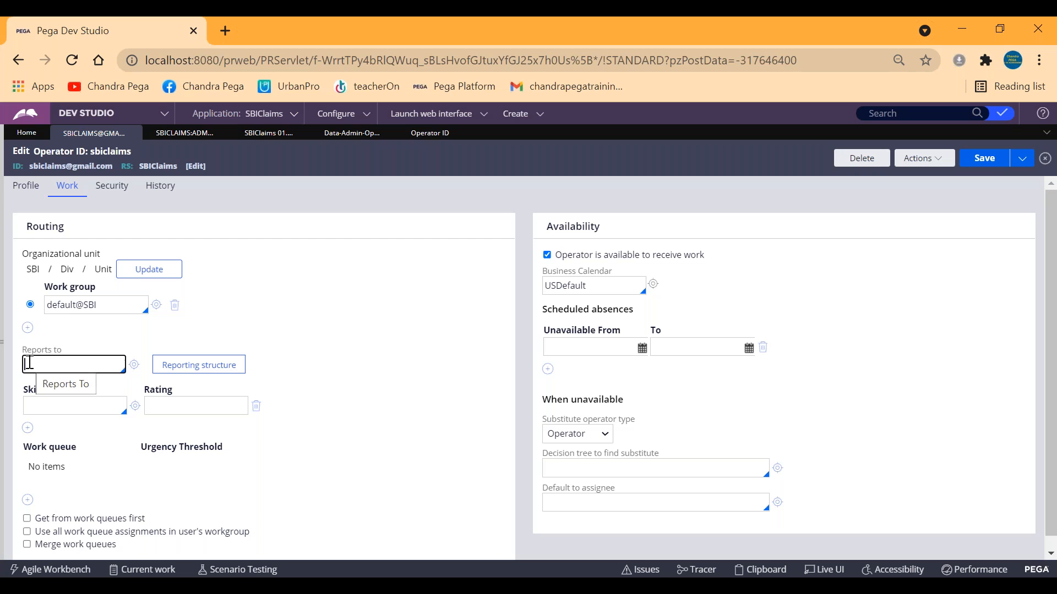
type("qwerty")
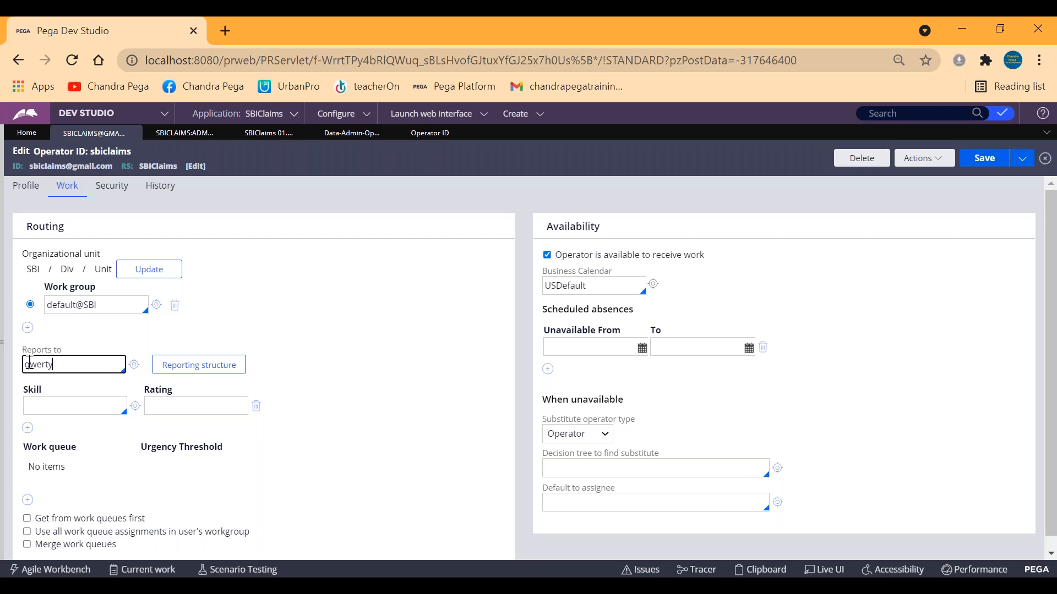
double_click(41, 364)
double_click(42, 363)
left_click(58, 365)
type("1")
Switch to the Clipboard viewer, check the pyReportTo property on the OperatorID page, and return to the operator record.
left_click(284, 586)
left_click(366, 558)
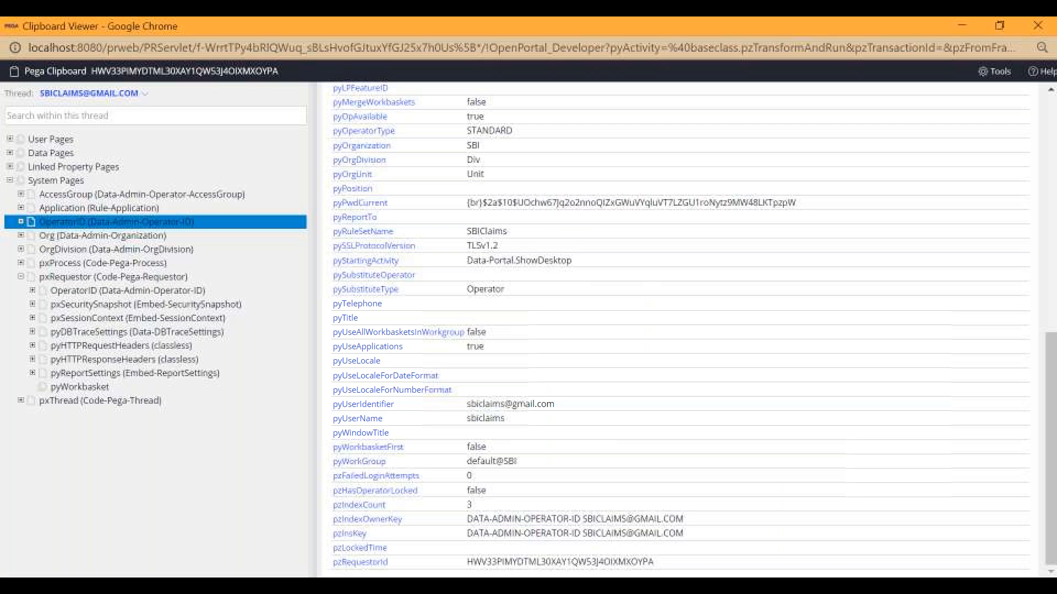
scroll(432, 407, "up", 5)
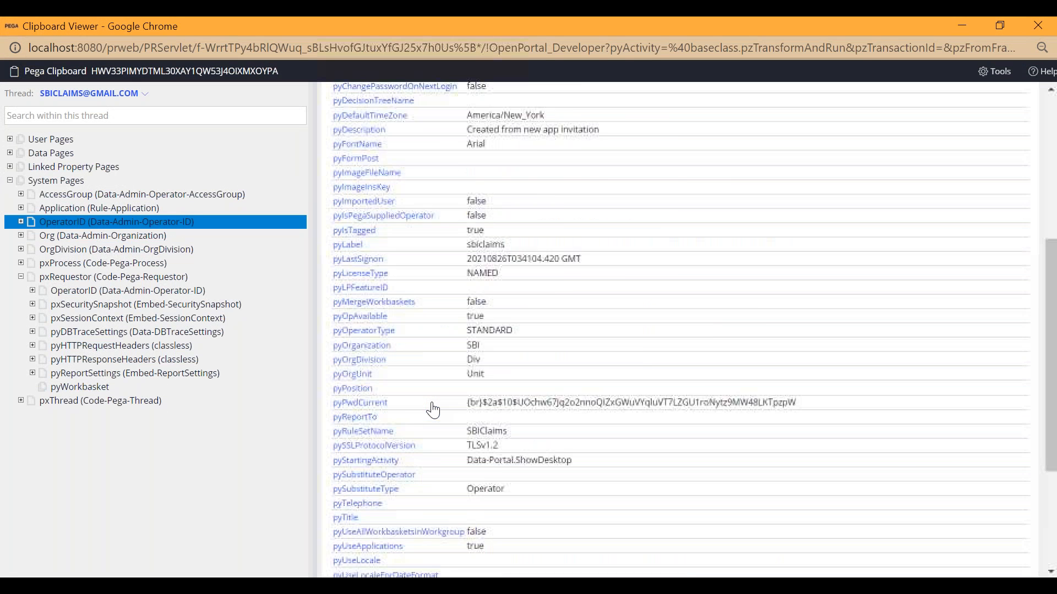
scroll(432, 411, "down", 6)
scroll(432, 410, "up", 8)
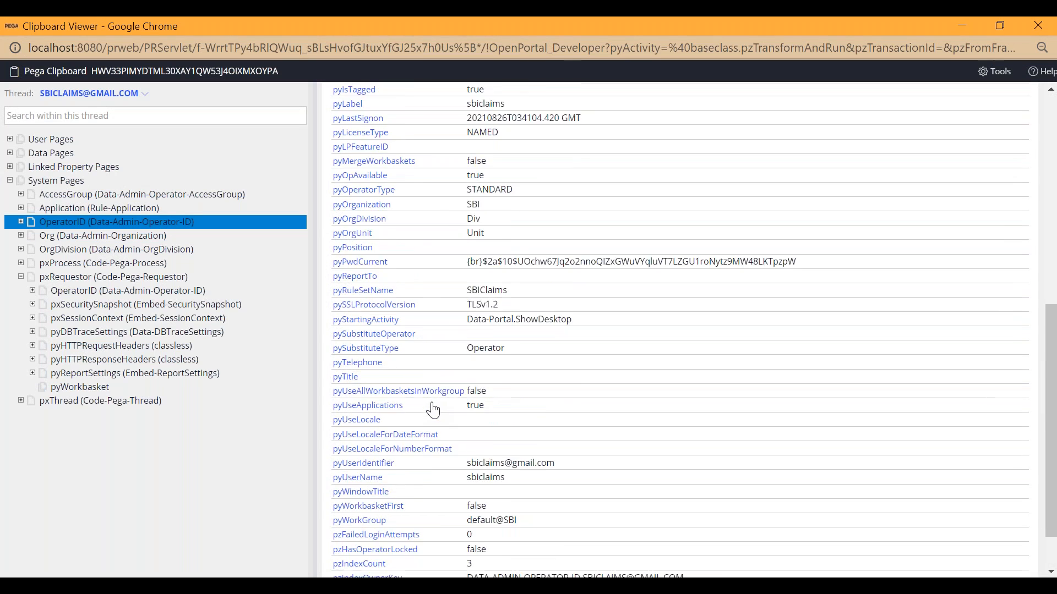
scroll(432, 410, "up", 3)
scroll(433, 410, "down", 4)
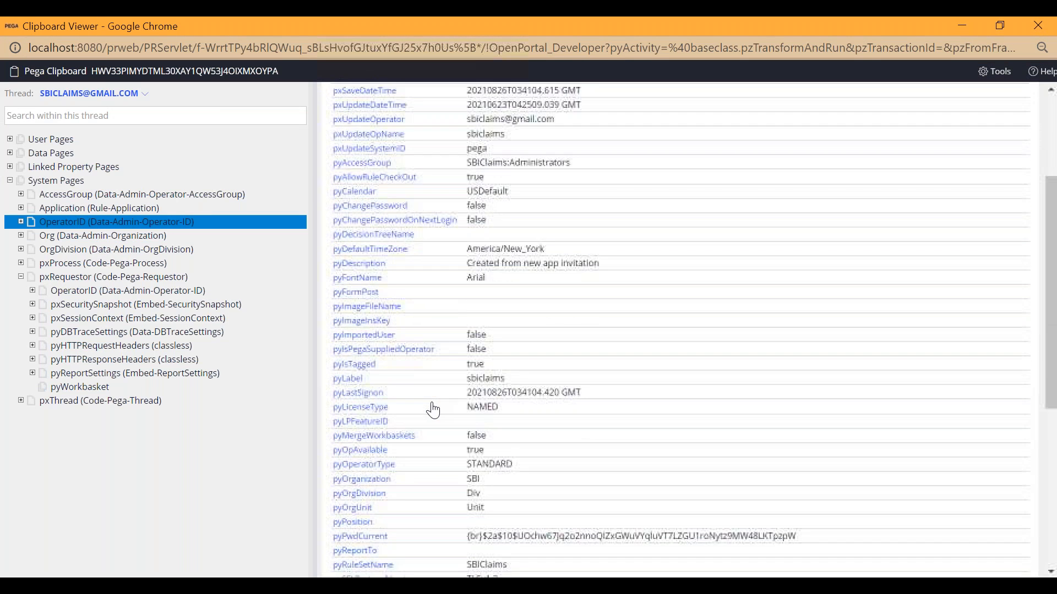
scroll(432, 410, "down", 1)
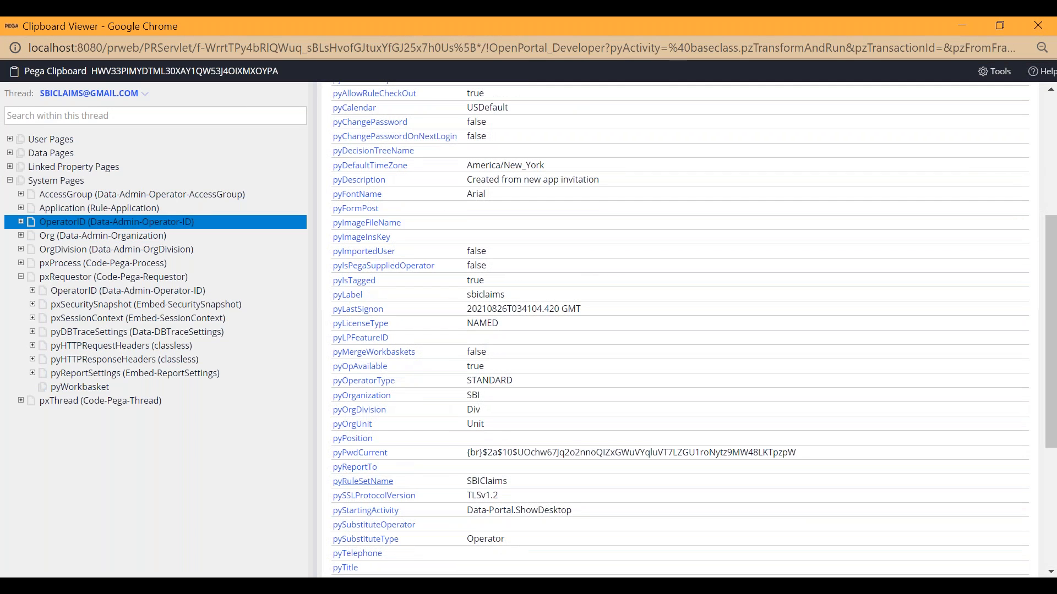
left_click_drag(380, 468, 337, 471)
scroll(624, 443, "down", 1)
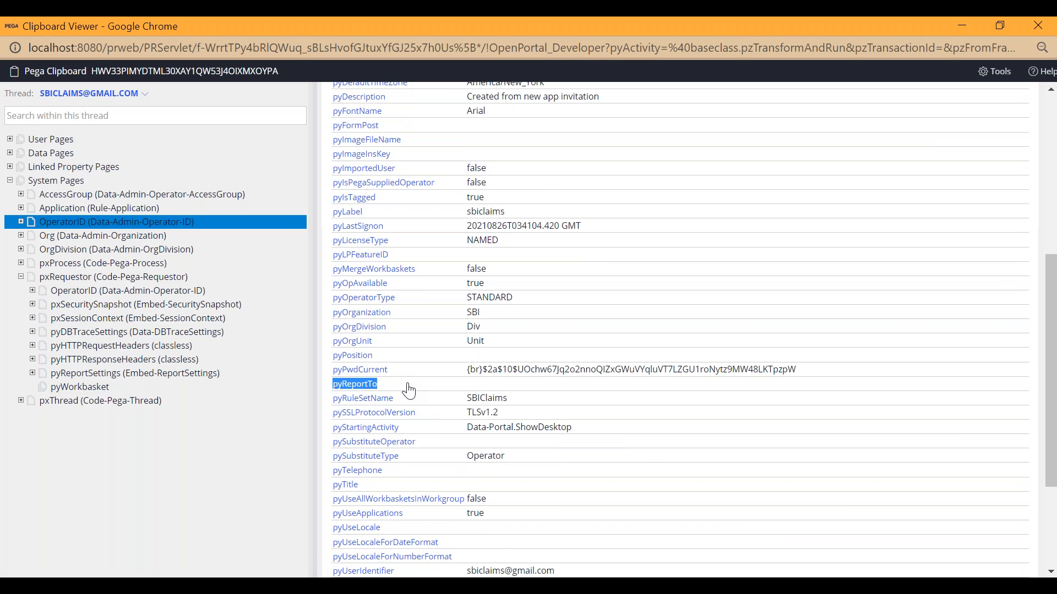
left_click(964, 26)
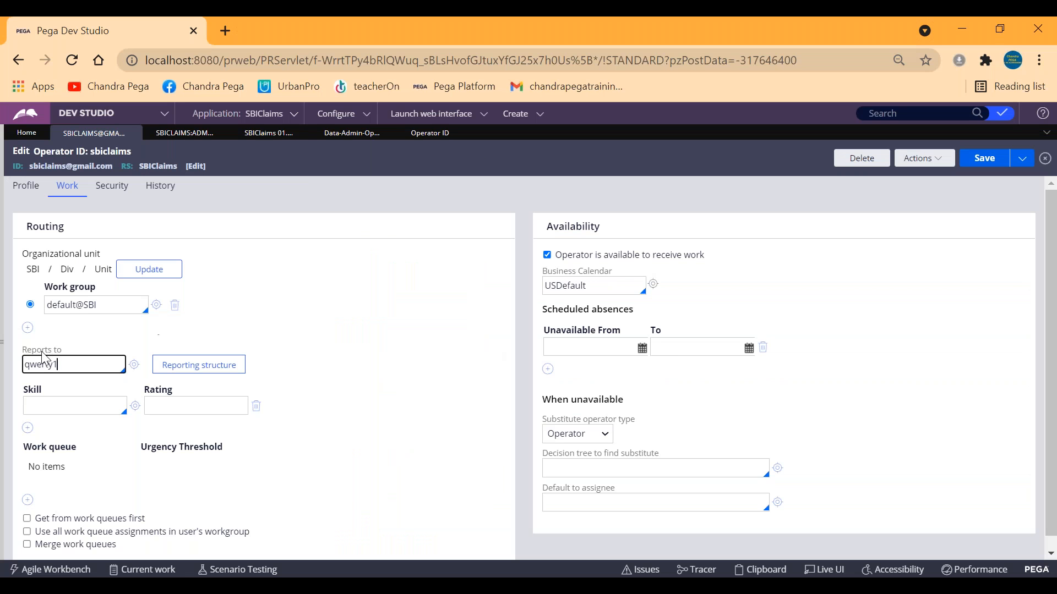
Set the operator's Reports to value to sbimanager and save the operator record.
double_click(86, 363)
key("BackSpace")
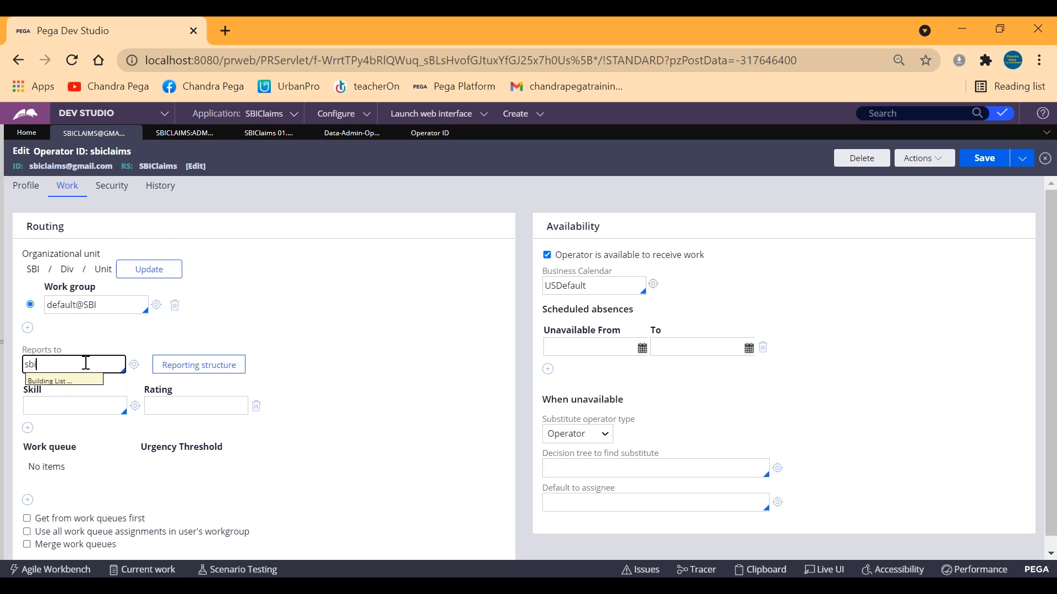
key("Down")
key("Down")
key("Down")
type("sbi")
key("Down")
key("Down")
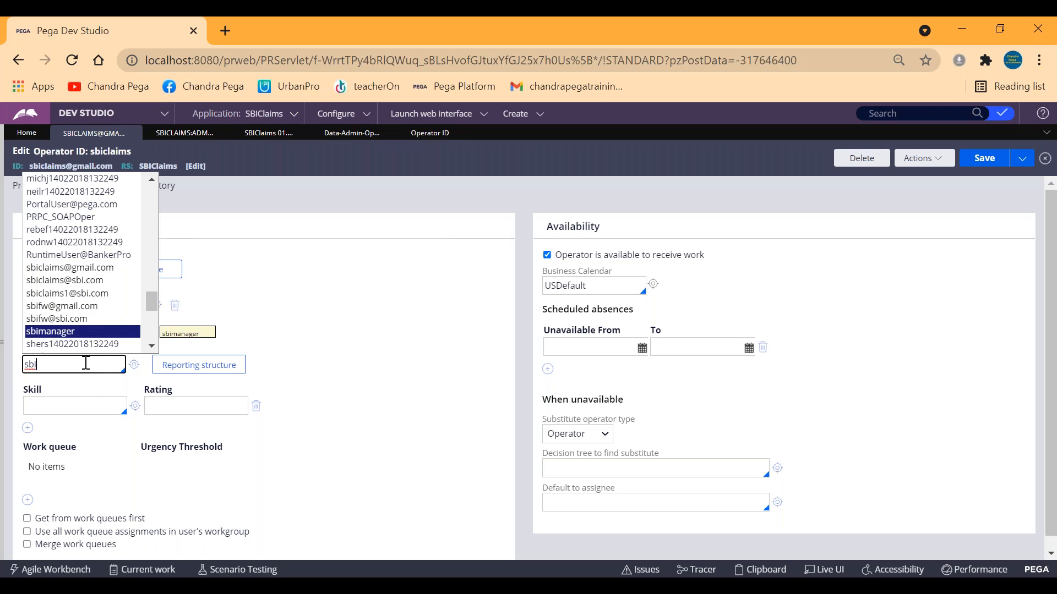
key("Return")
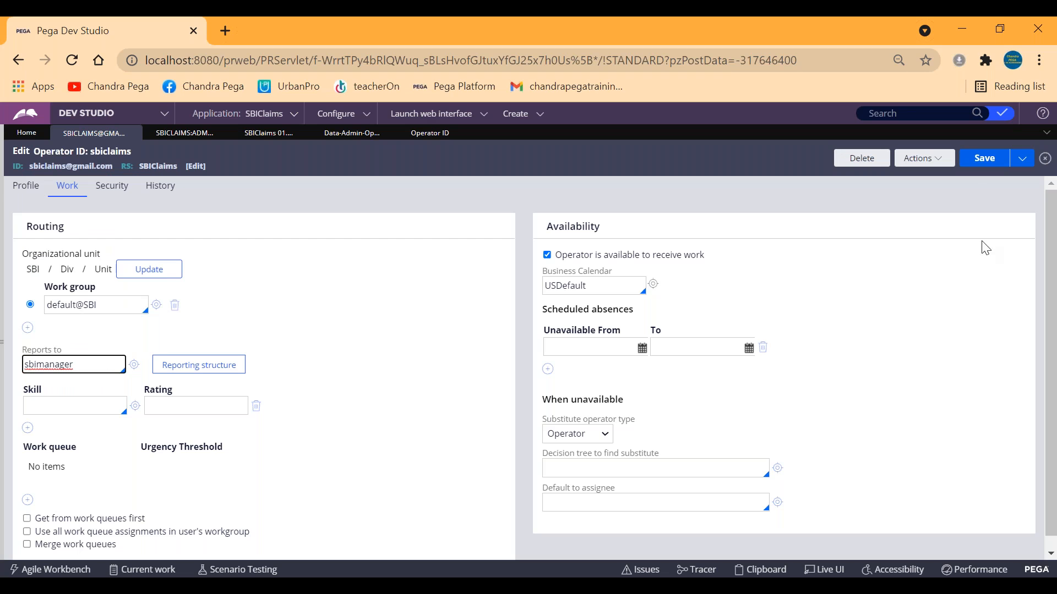
left_click(978, 159)
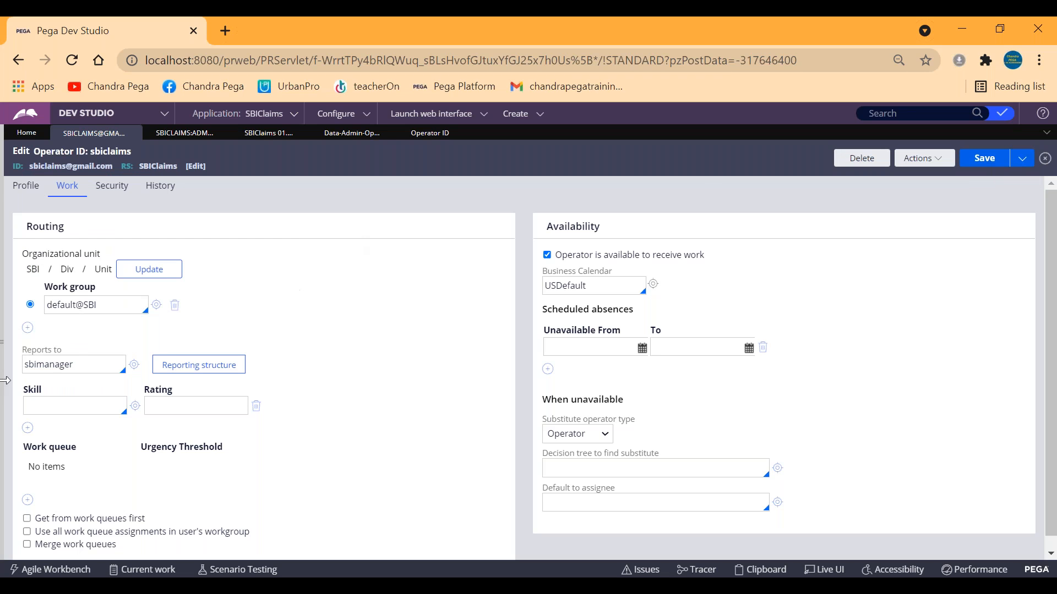
Reload the Clipboard viewer, open the OperatorID page under System Pages, and check its pyReportTo value.
double_click(40, 366)
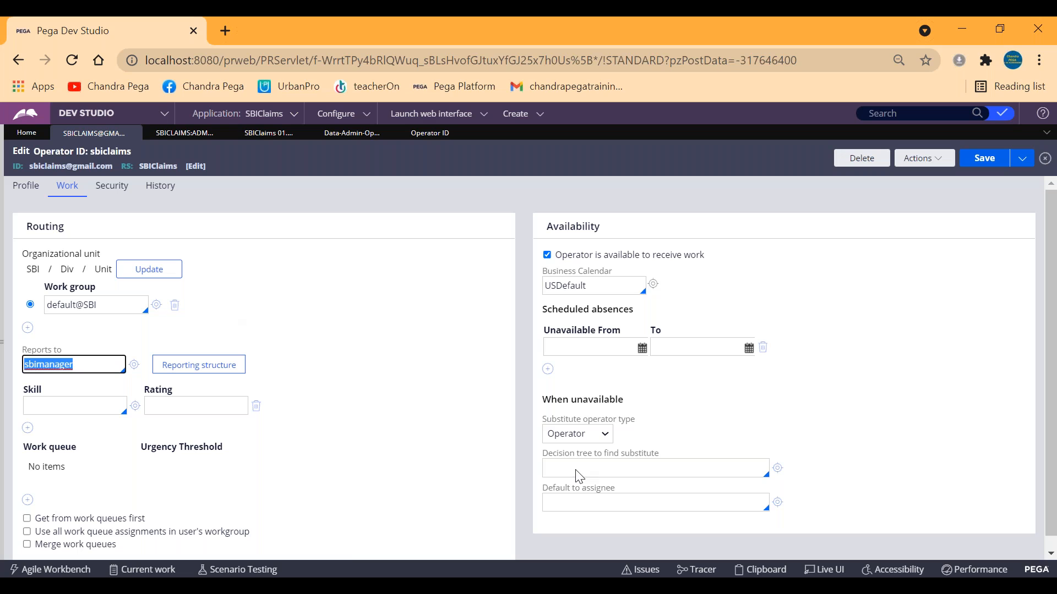
left_click(765, 570)
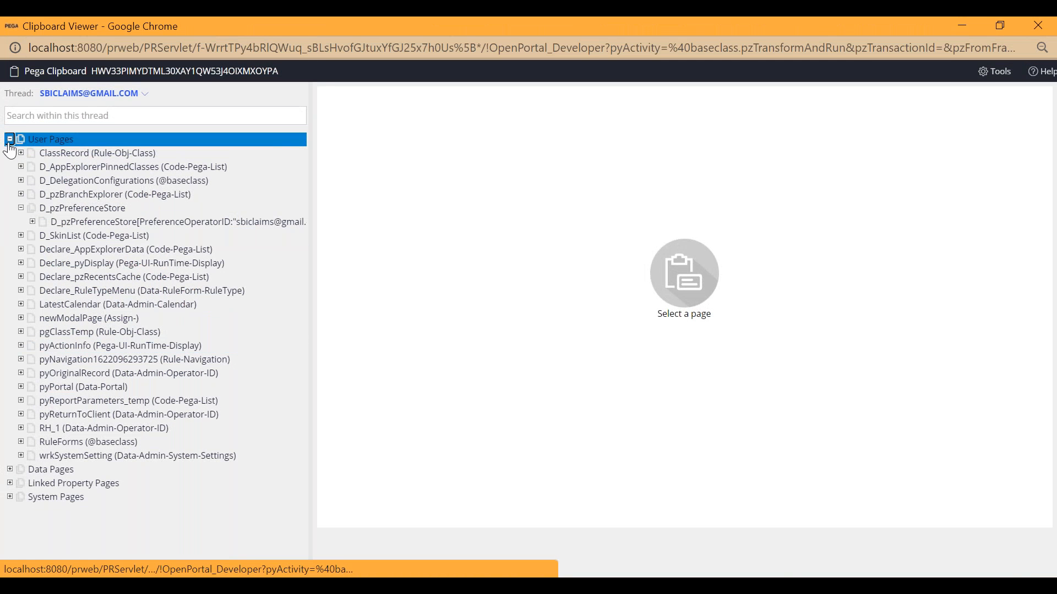
left_click(10, 139)
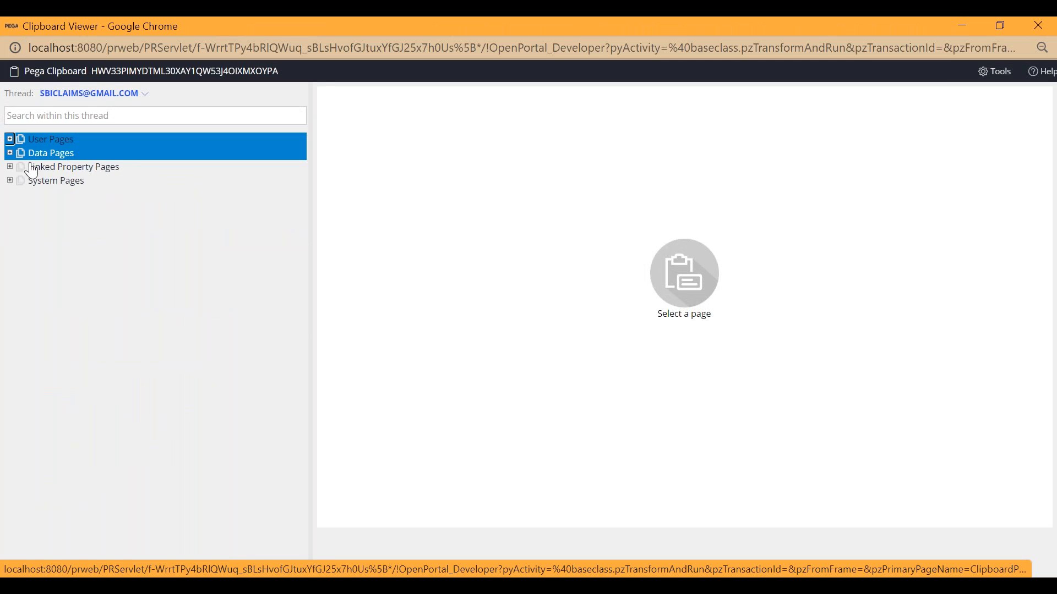
left_click(9, 181)
left_click(57, 222)
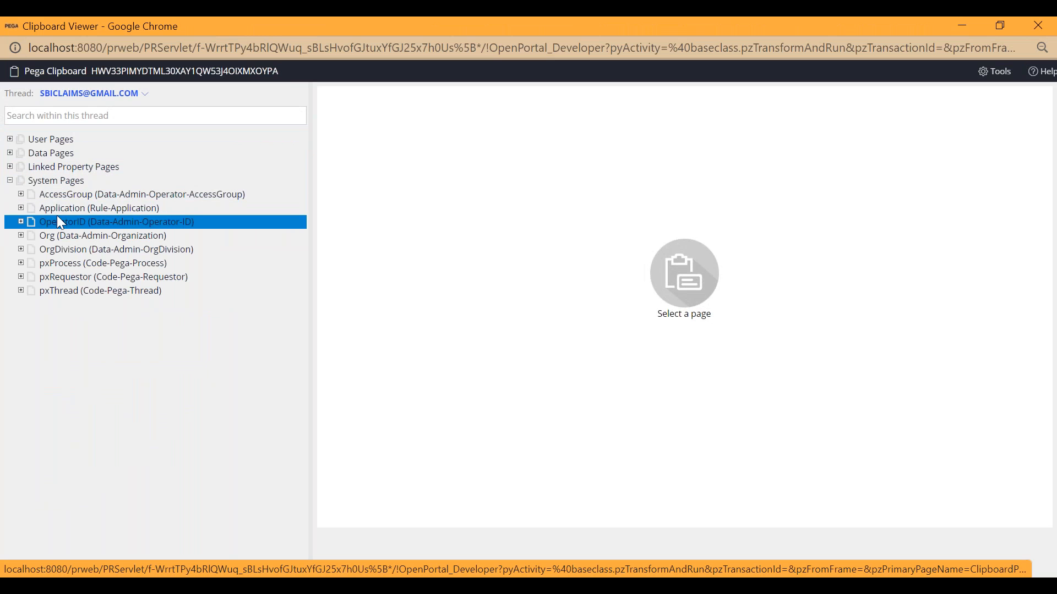
scroll(749, 353, "down", 6)
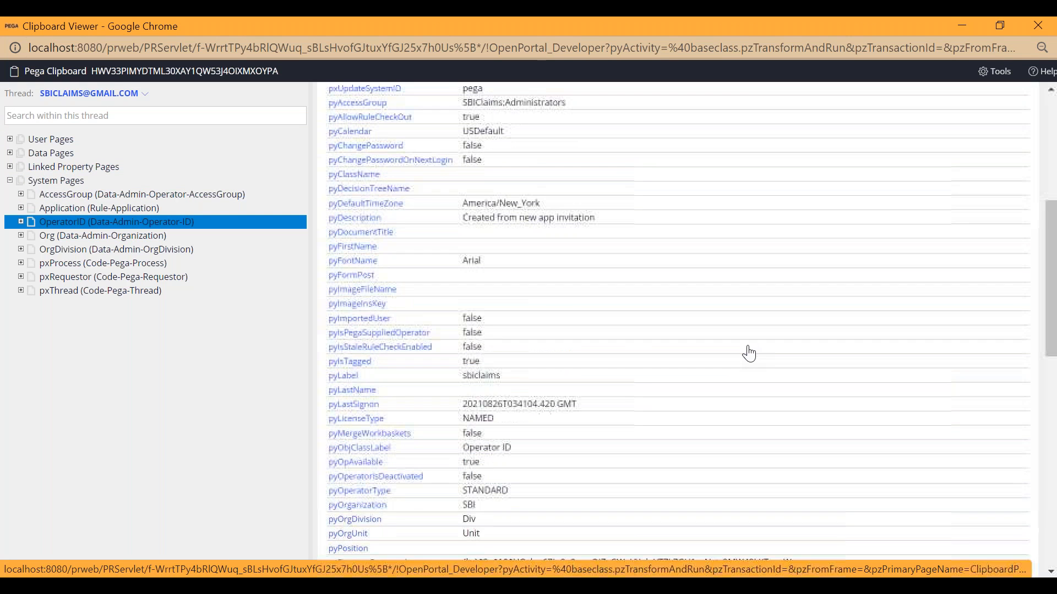
scroll(584, 402, "down", 2)
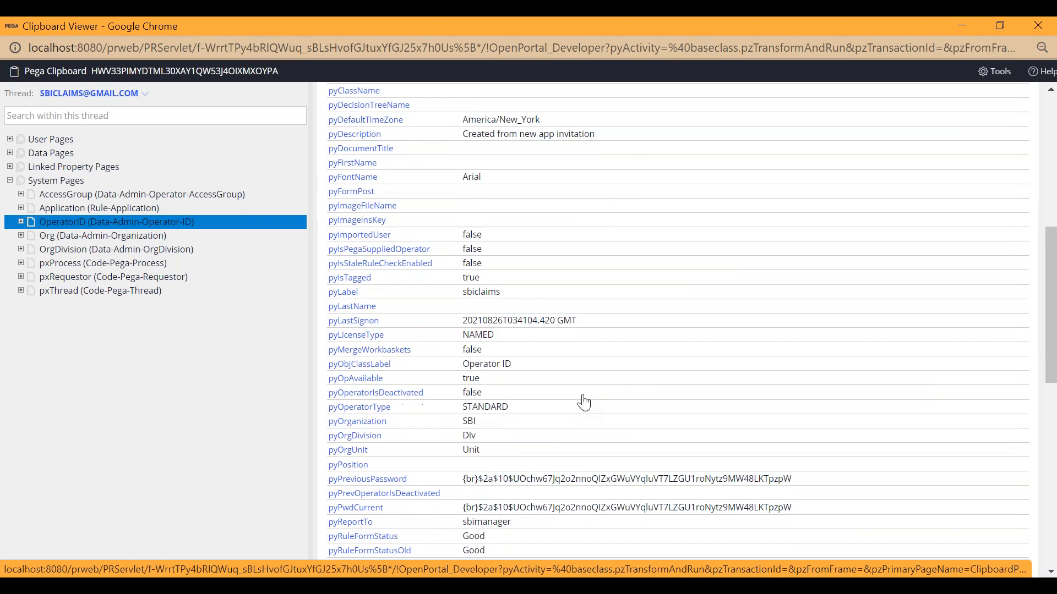
scroll(584, 402, "down", 1)
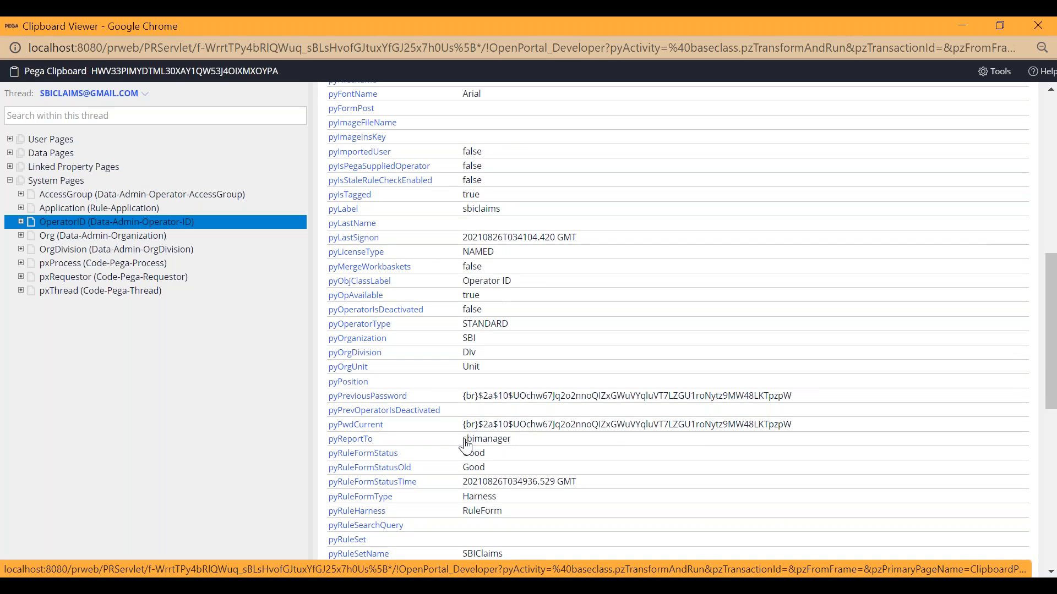
left_click_drag(464, 441, 528, 445)
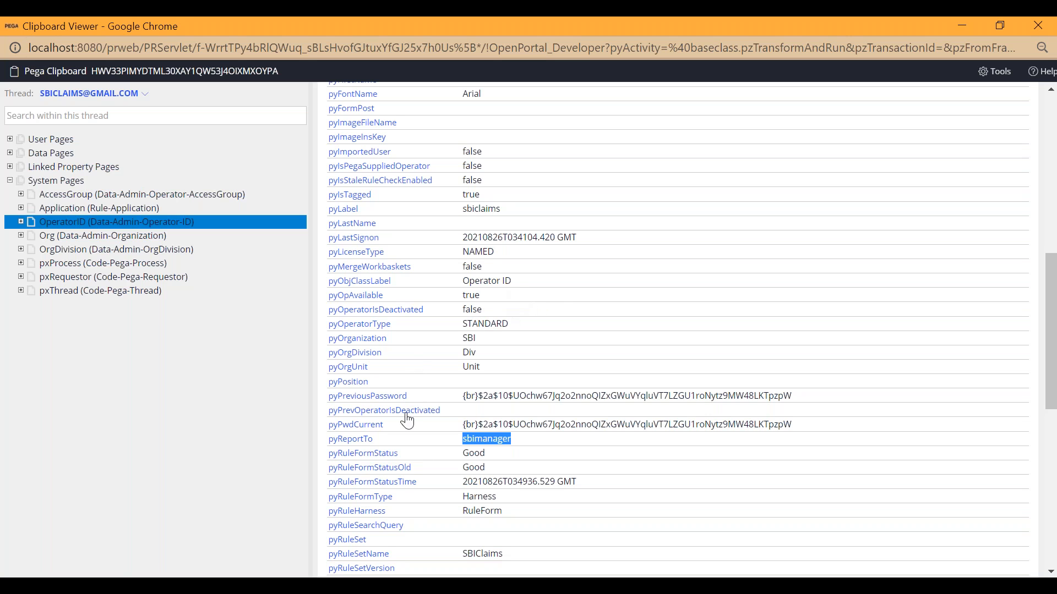
Go back over the OperatorID page's properties from the beginning and highlight the clipboard page name.
left_click(566, 21)
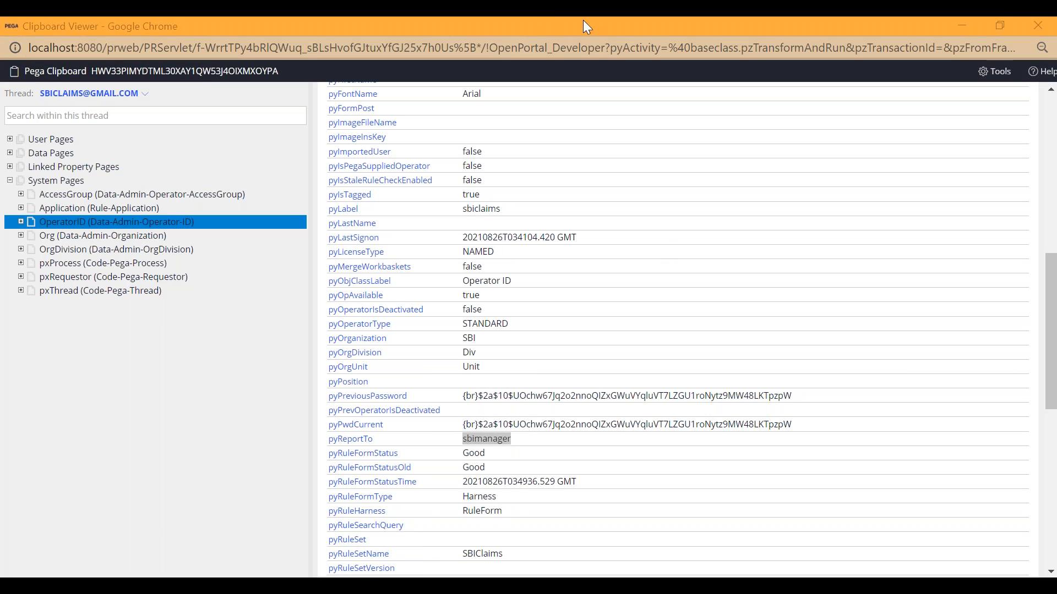
left_click(184, 220)
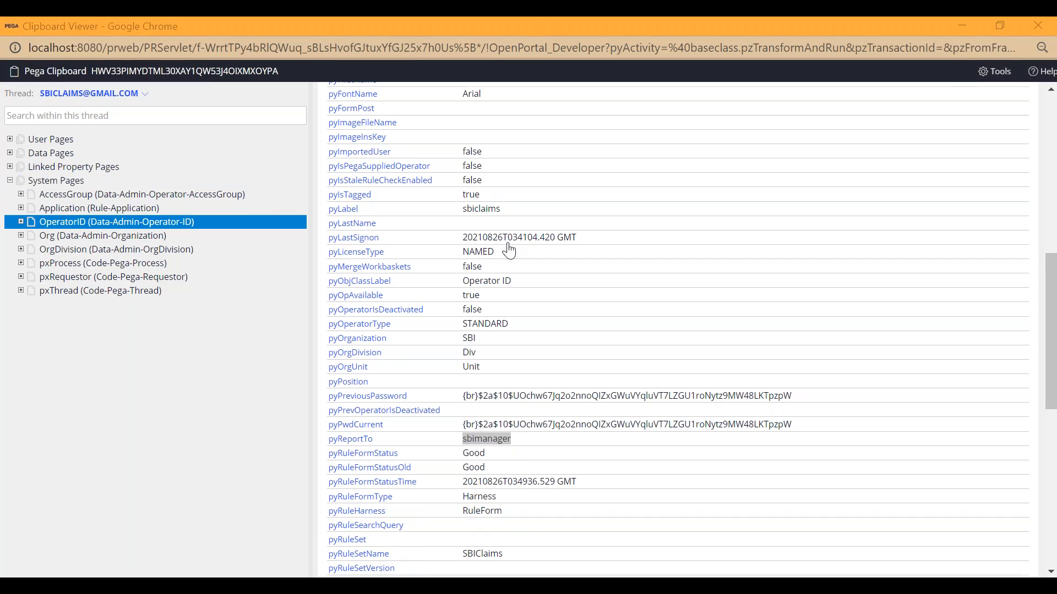
left_click_drag(408, 98, 481, 106)
scroll(512, 331, "down", 6)
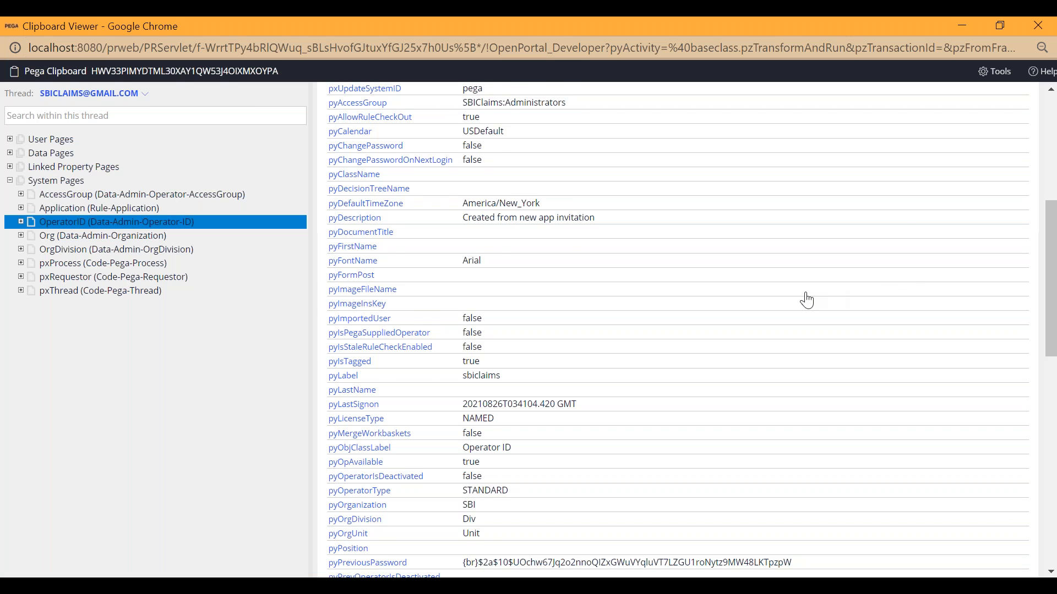
scroll(605, 220, "up", 6)
double_click(417, 102)
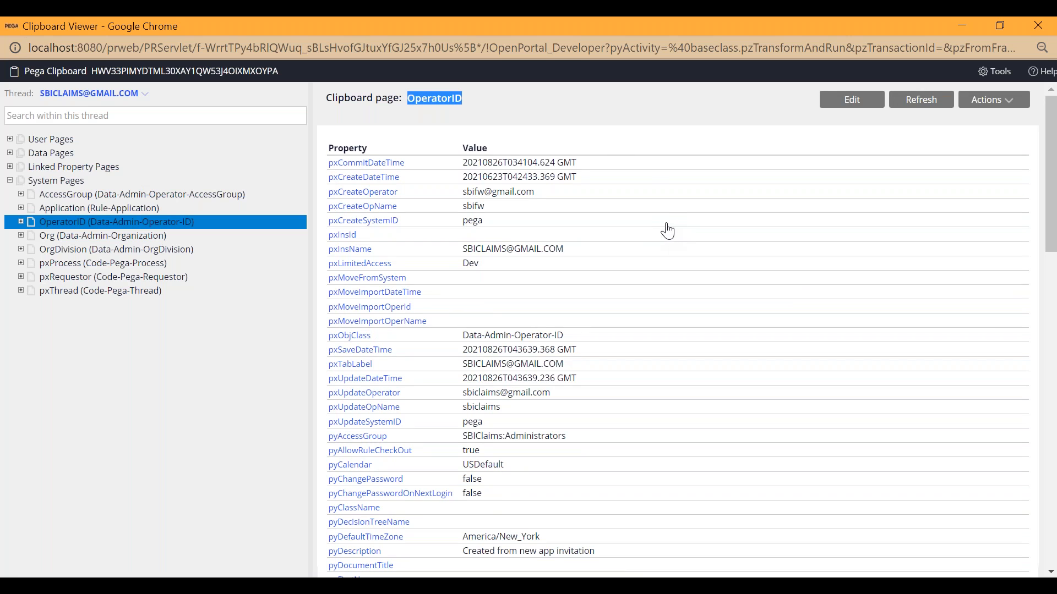
left_click(473, 96)
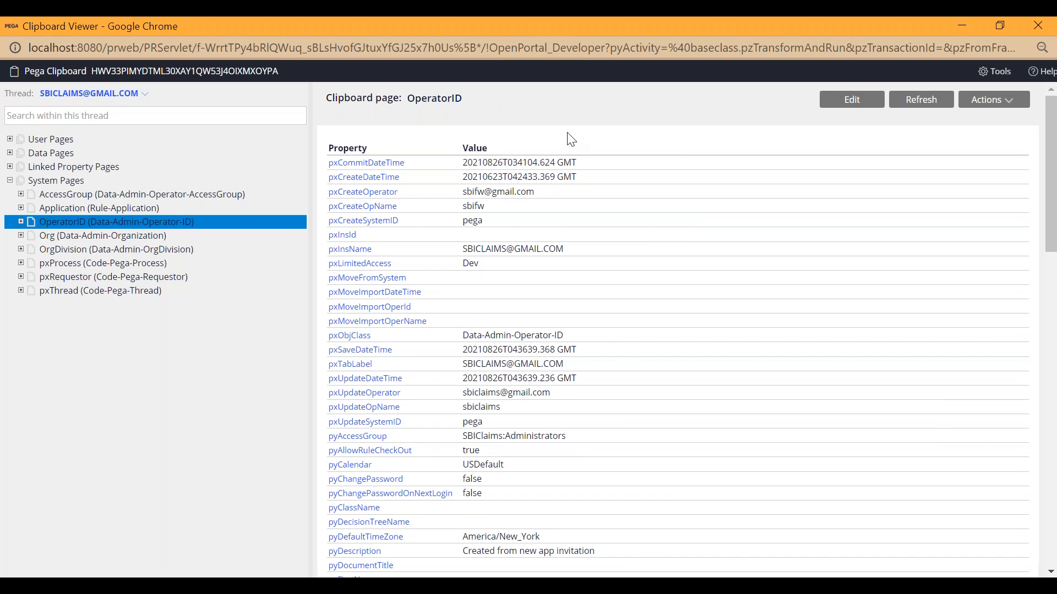
Review more of the OperatorID properties, then expand pxRequestor to view its embedded pages and collapse it again.
scroll(432, 436, "down", 7)
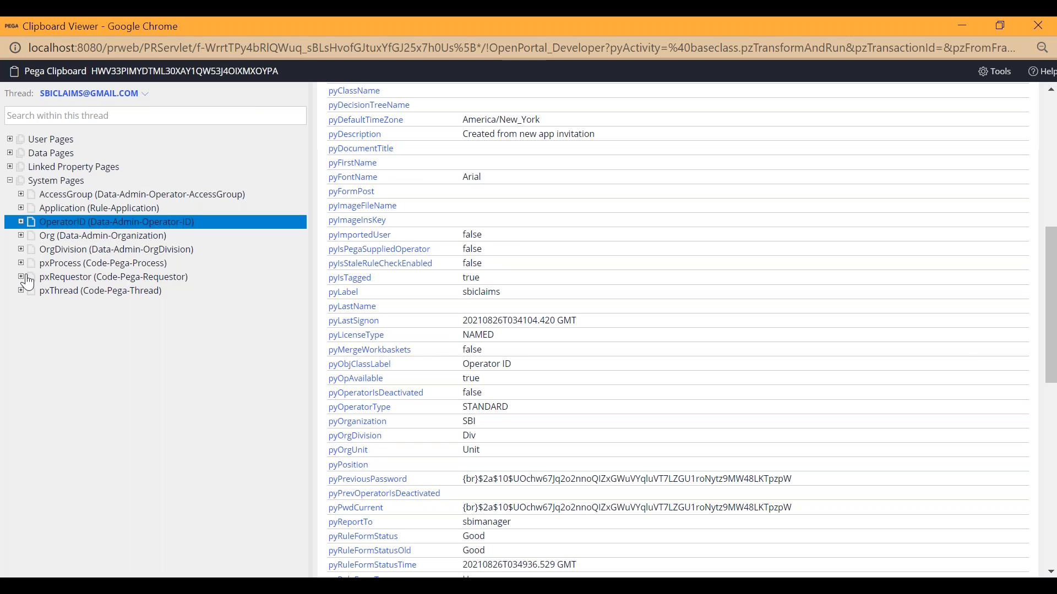
left_click(68, 278)
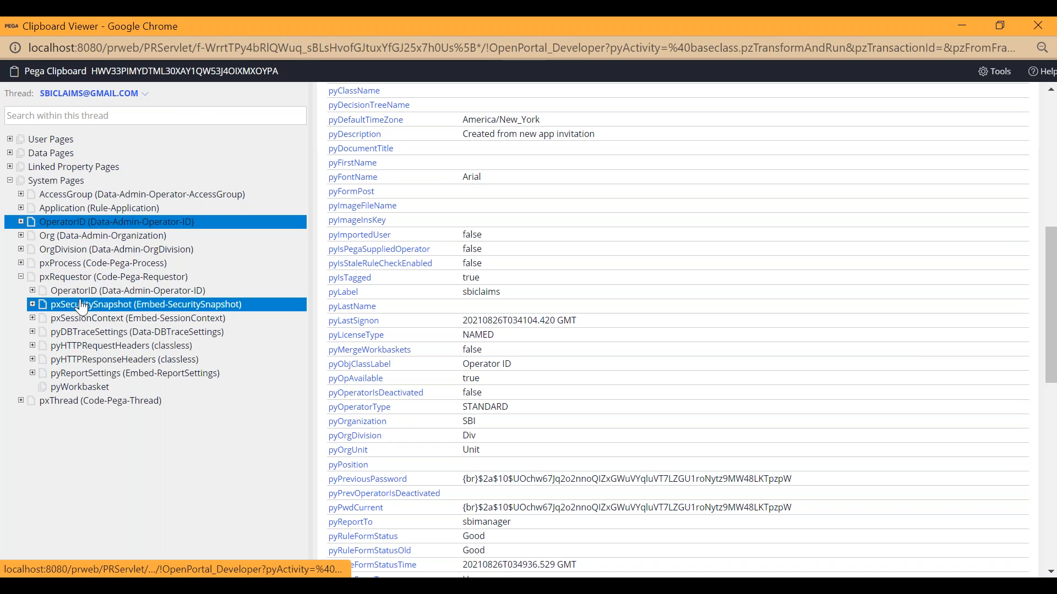
left_click(21, 277)
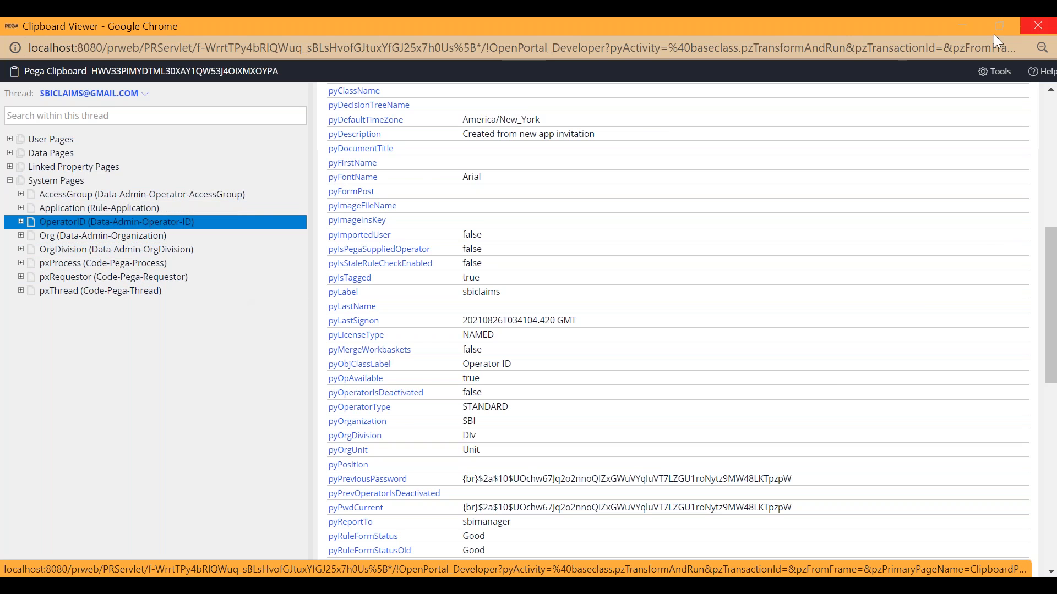
Return to the operator record in Dev Studio and view the access group in its profile settings.
left_click(960, 31)
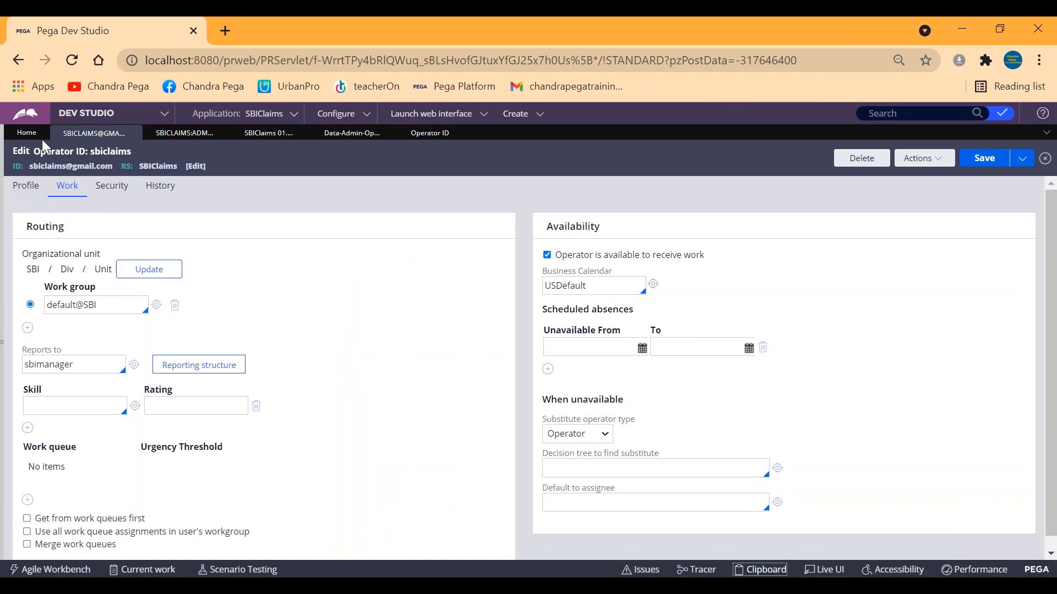
left_click(25, 187)
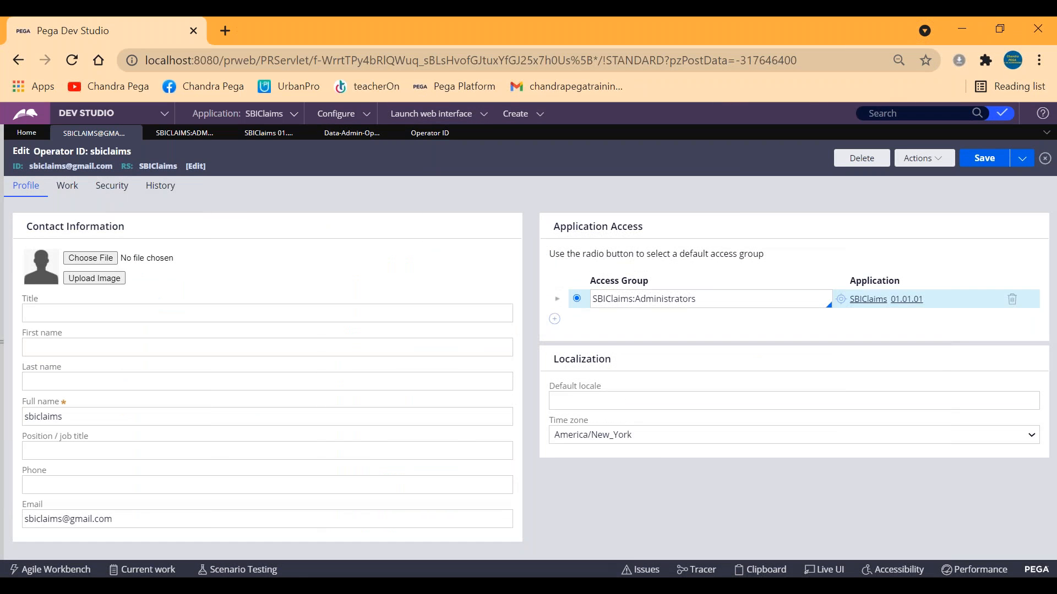
triple_click(659, 299)
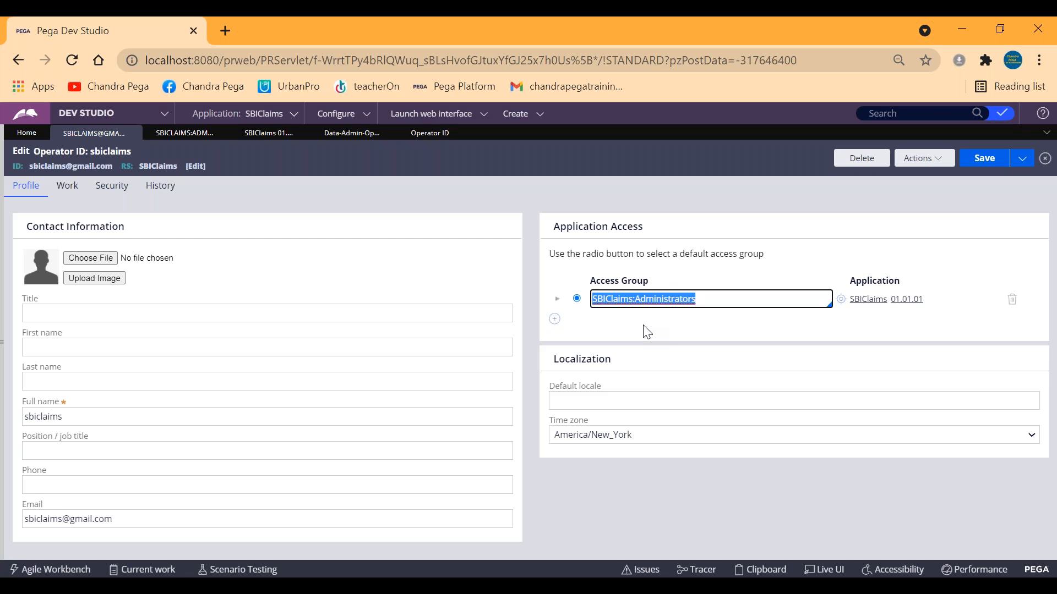
left_click(744, 299)
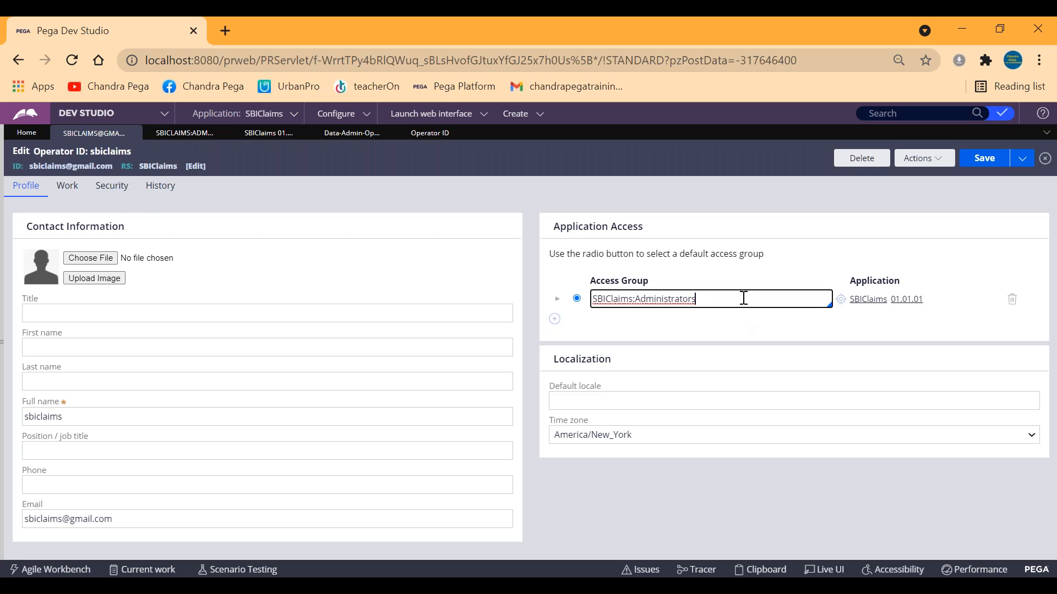
Highlight the access group in the operator record and the matching pyAccessGroup value on the OperatorID clipboard page.
left_click_drag(709, 298, 595, 300)
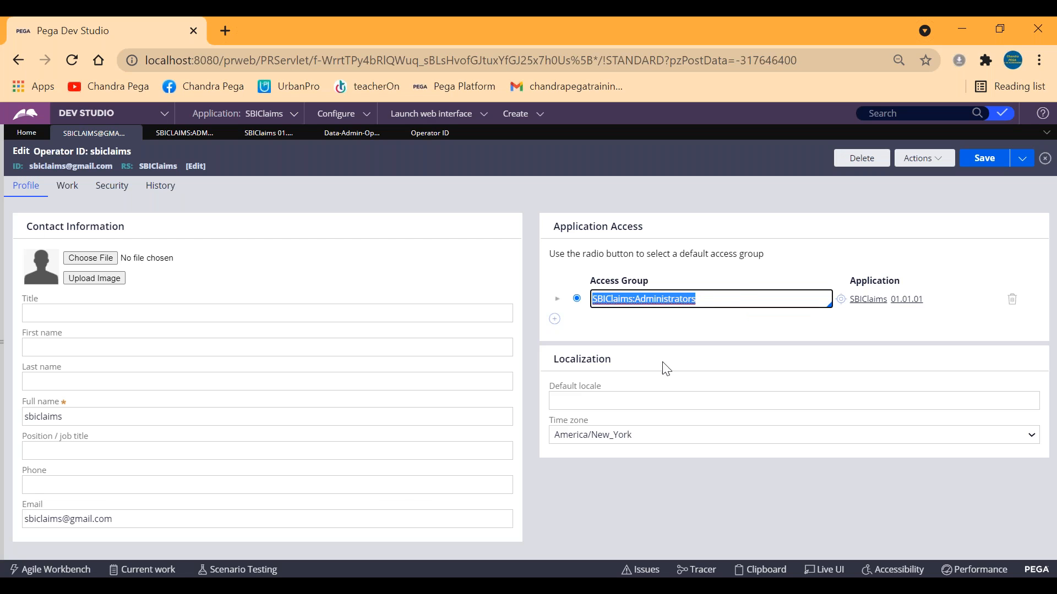
left_click(286, 586)
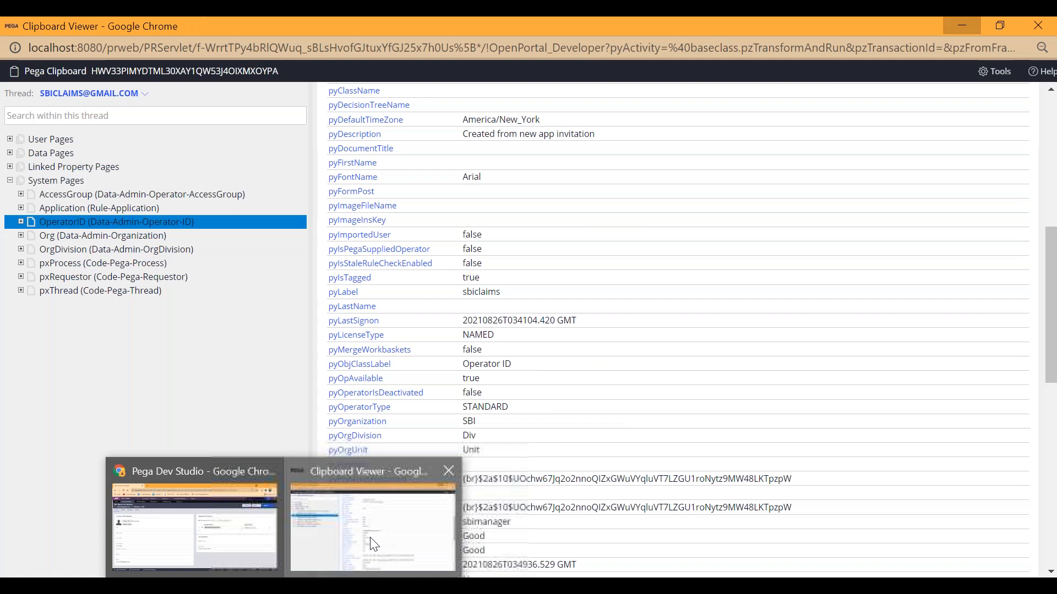
left_click(374, 542)
scroll(543, 357, "up", 8)
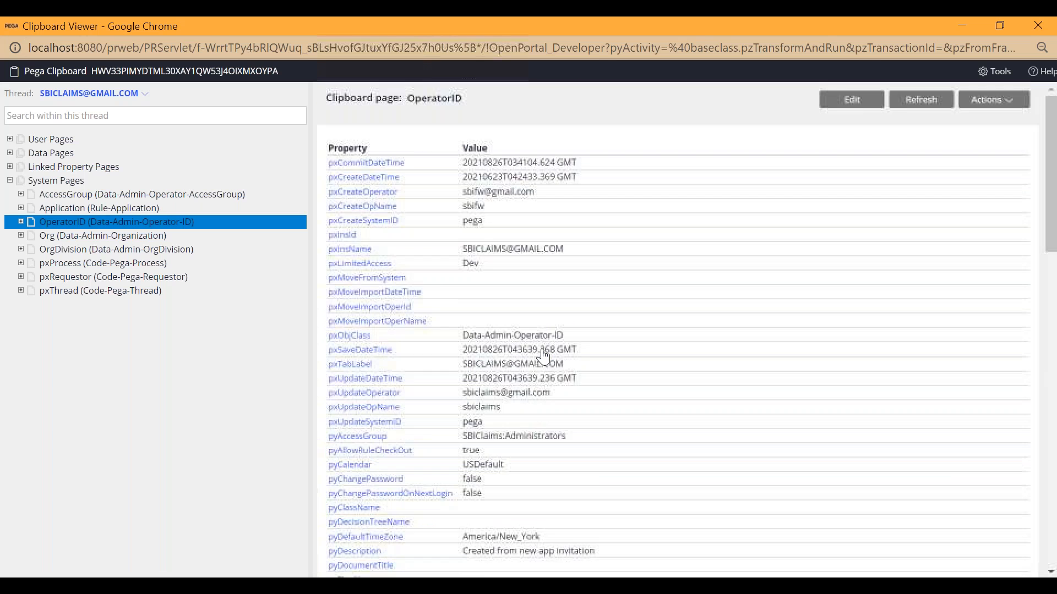
scroll(445, 298, "down", 15)
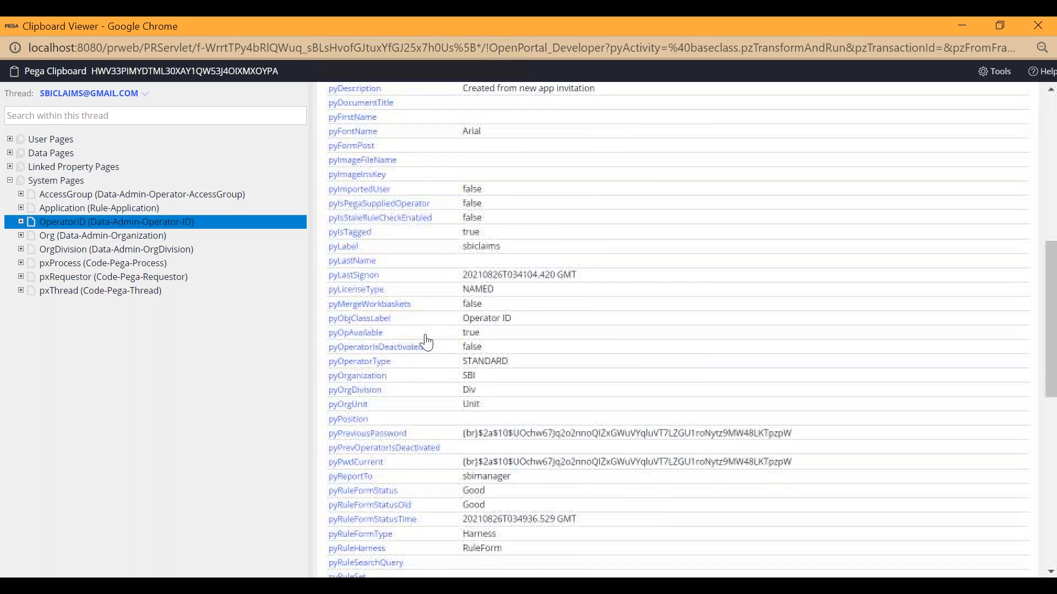
scroll(416, 358, "up", 4)
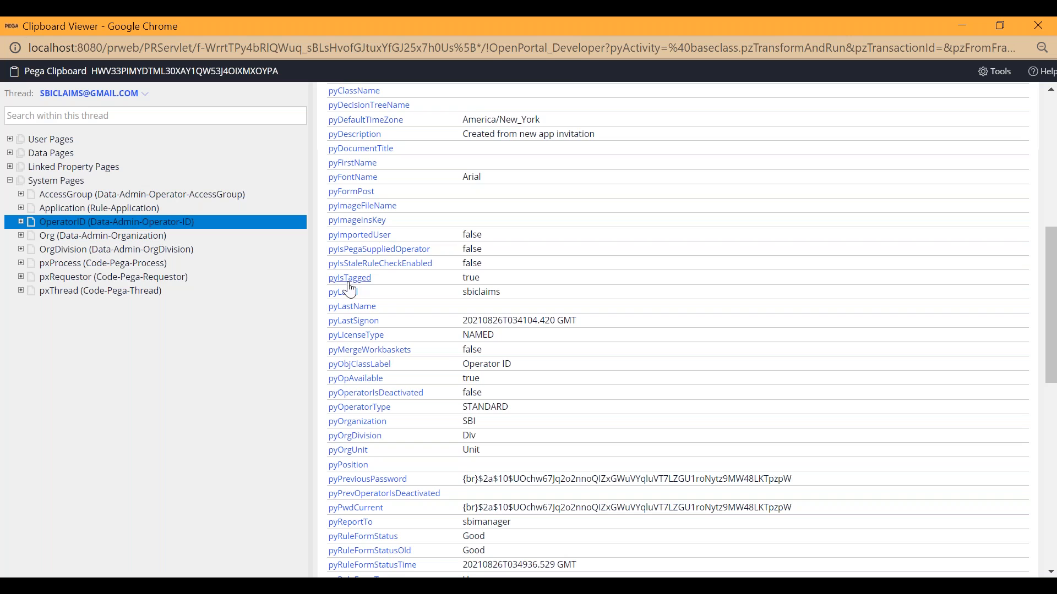
scroll(353, 218, "up", 1)
scroll(355, 214, "up", 3)
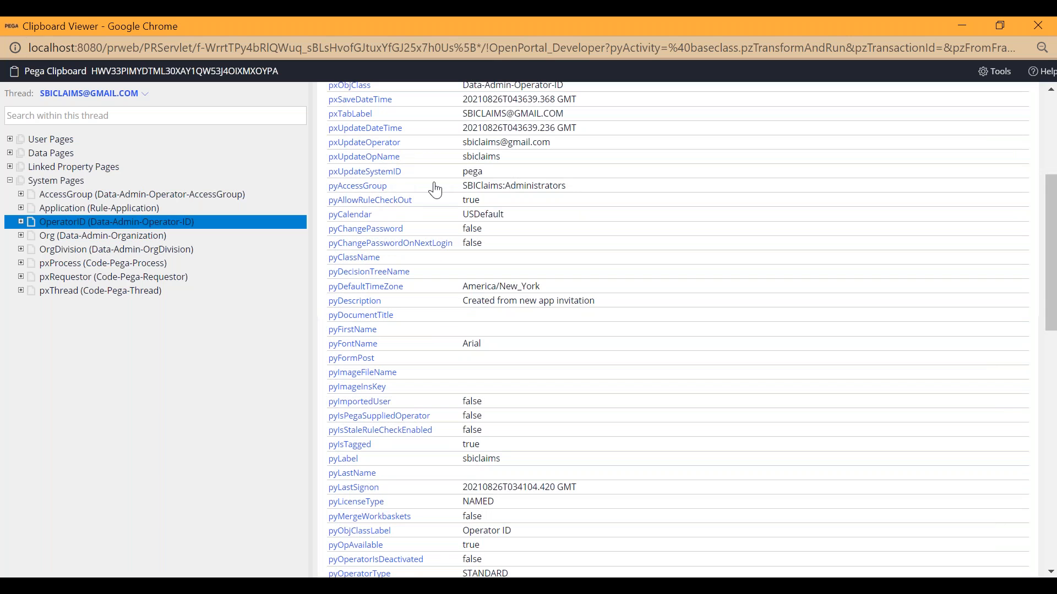
left_click_drag(461, 190, 587, 195)
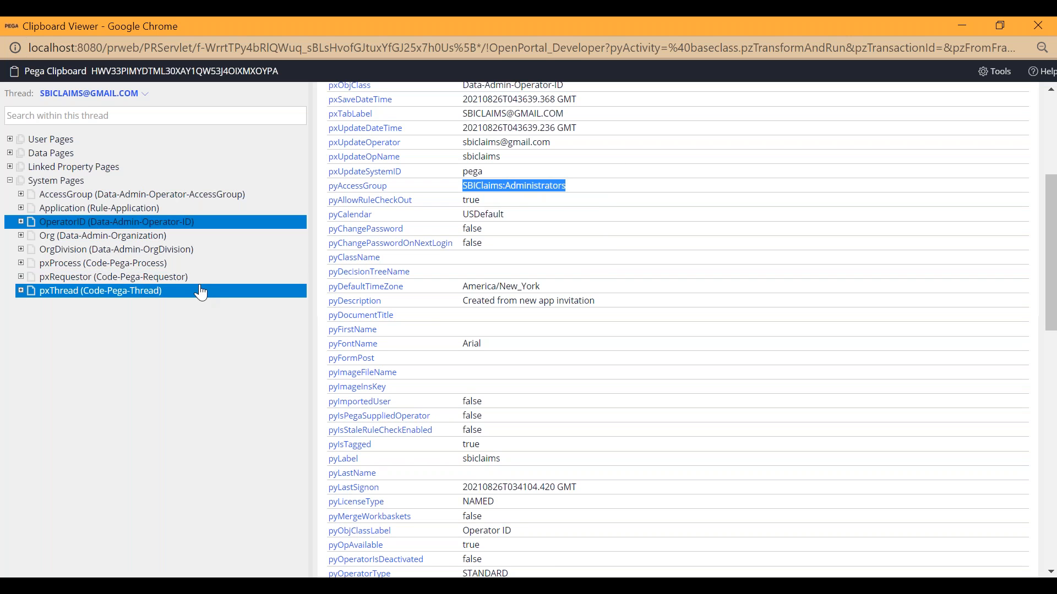
scroll(479, 237, "up", 5)
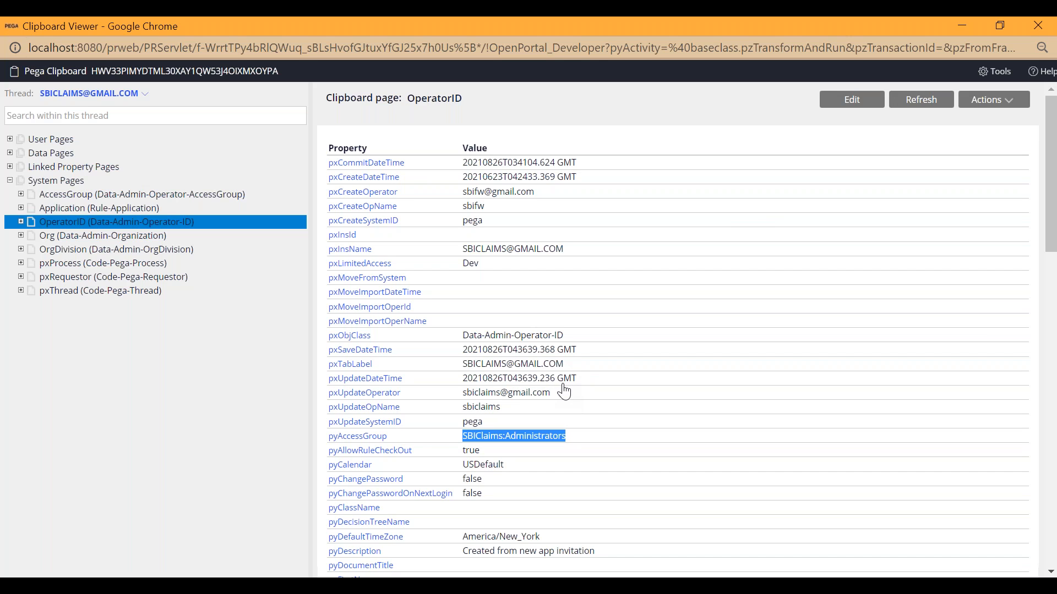
Return to the operator record in Dev Studio and add two empty access group rows, collapsing their role details.
left_click(963, 26)
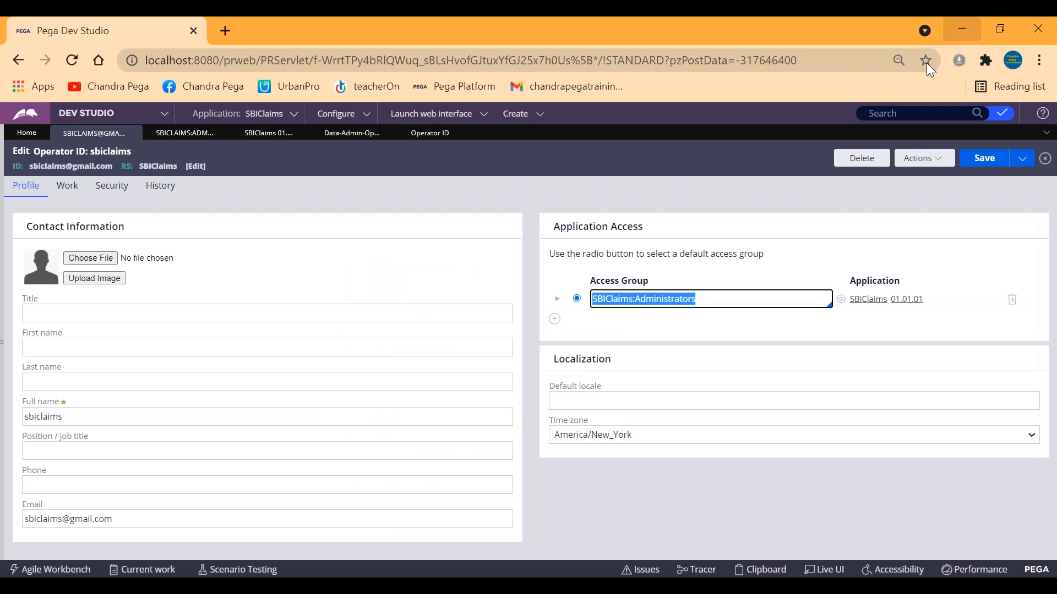
left_click(554, 319)
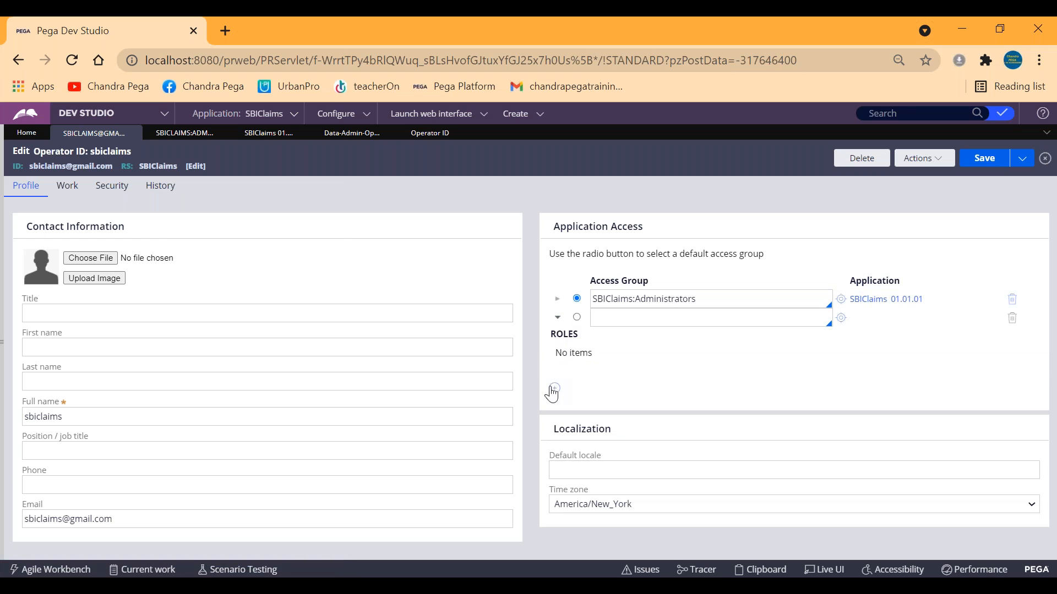
left_click(558, 317)
left_click(561, 347)
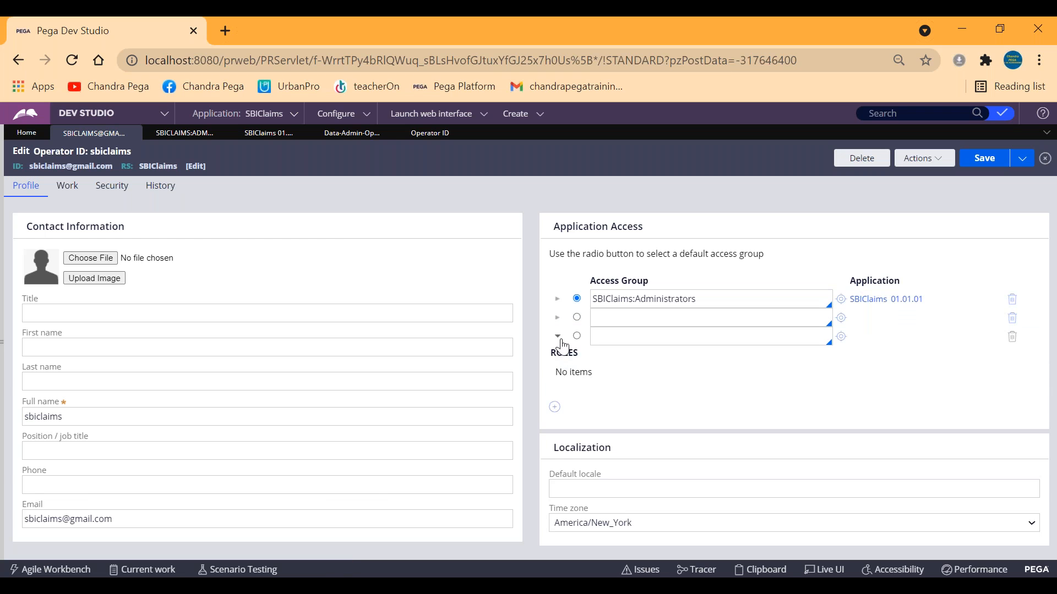
left_click(557, 335)
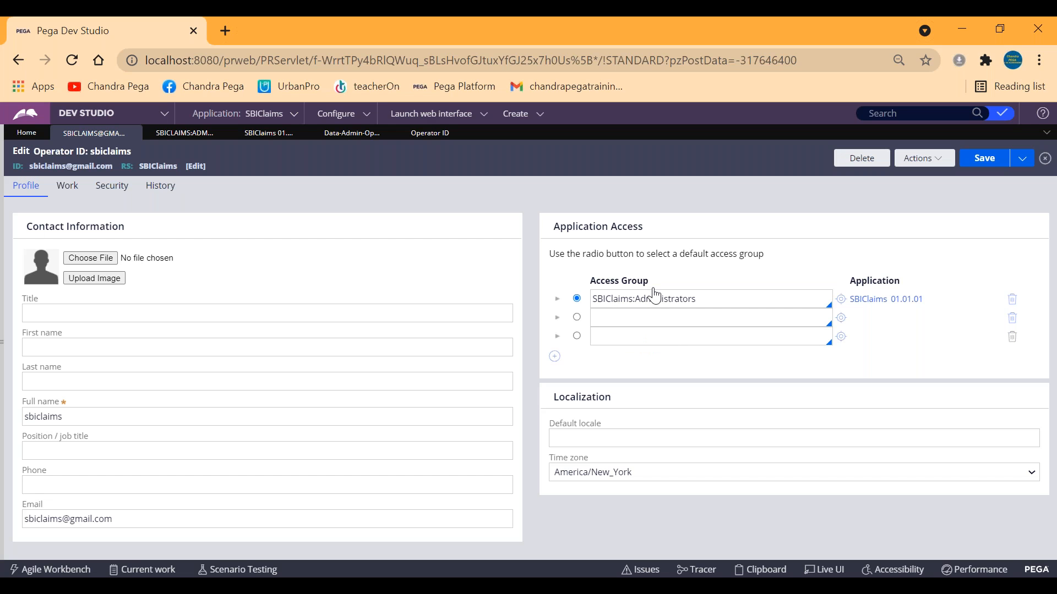
Check the OperatorID clipboard page again and make the second access group row the default in the operator record.
left_click(962, 29)
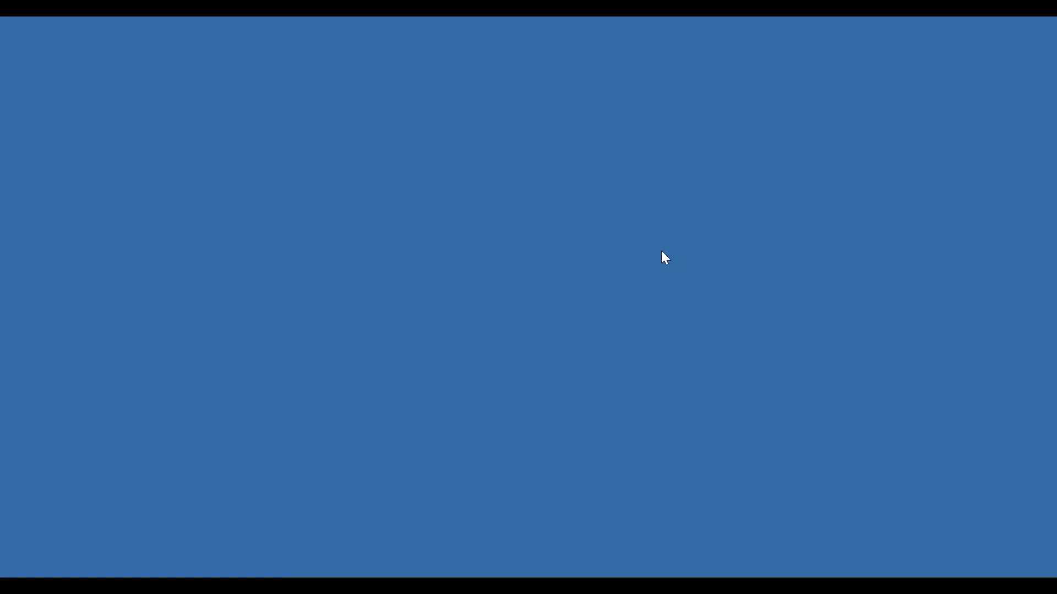
mouse_move(285, 576)
left_click(368, 533)
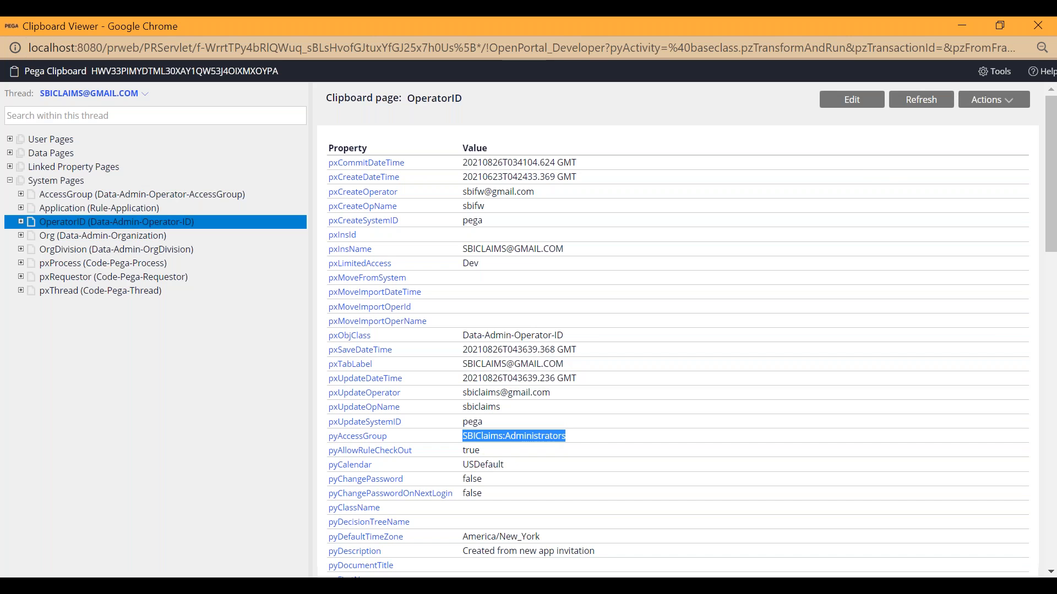
left_click(284, 586)
left_click(236, 544)
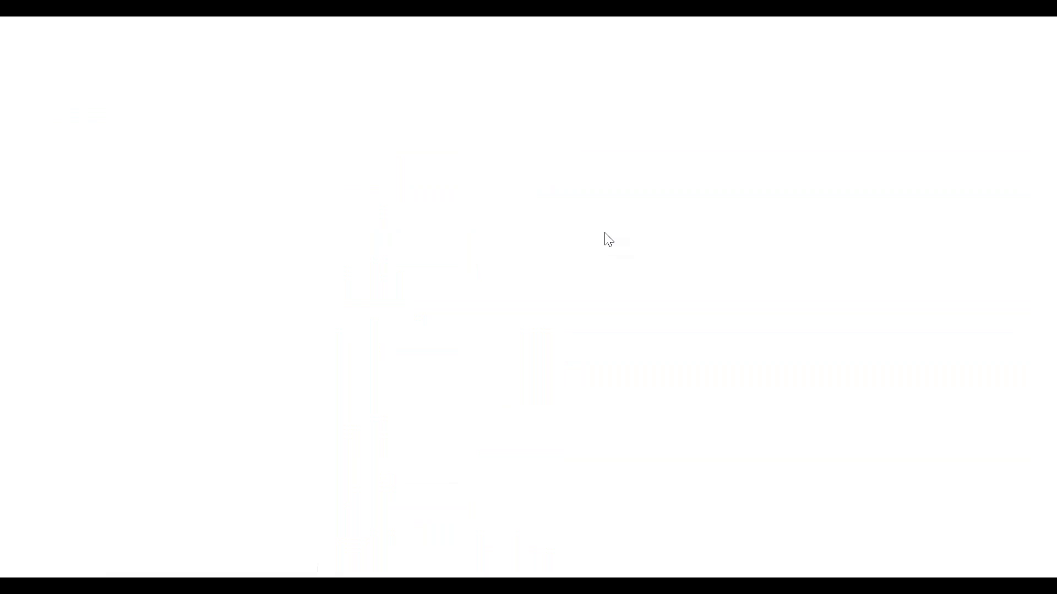
left_click(577, 318)
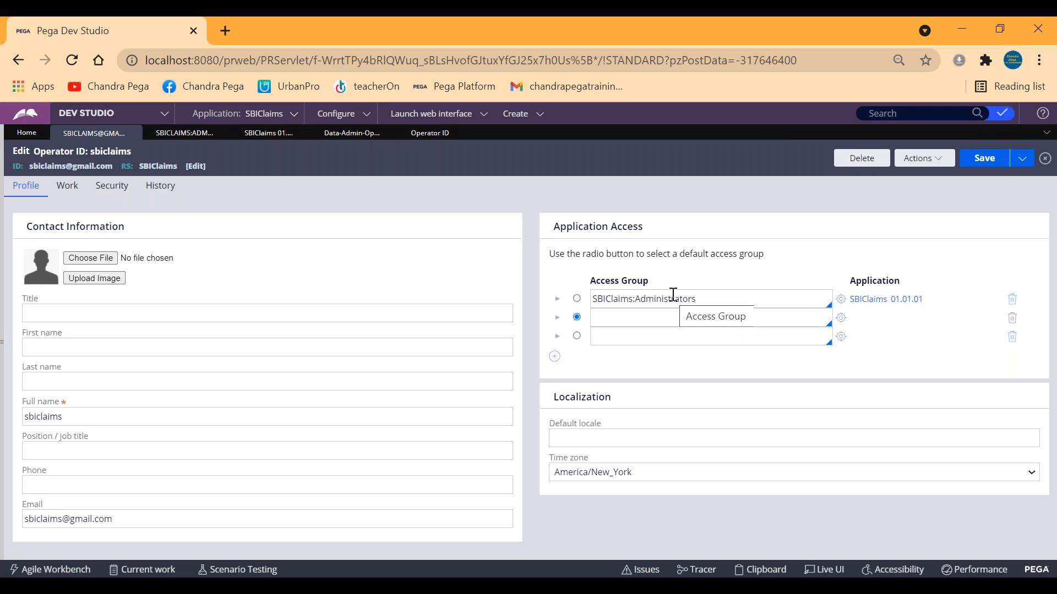
Compare pyAccessGroup in the Clipboard viewer with the access group rows in the operator record.
key("alt+Tab")
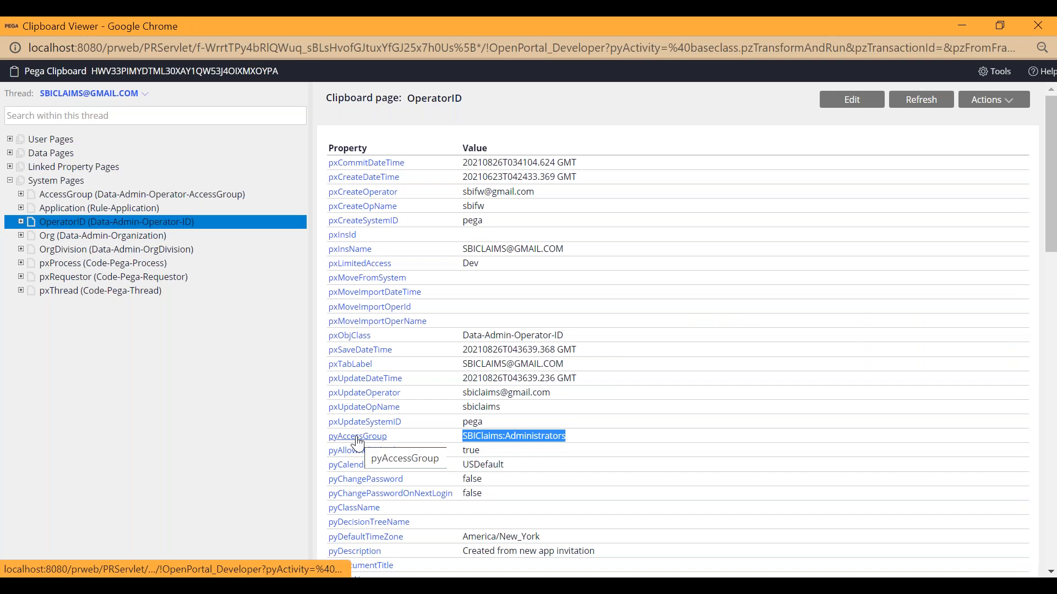
key("alt+Tab")
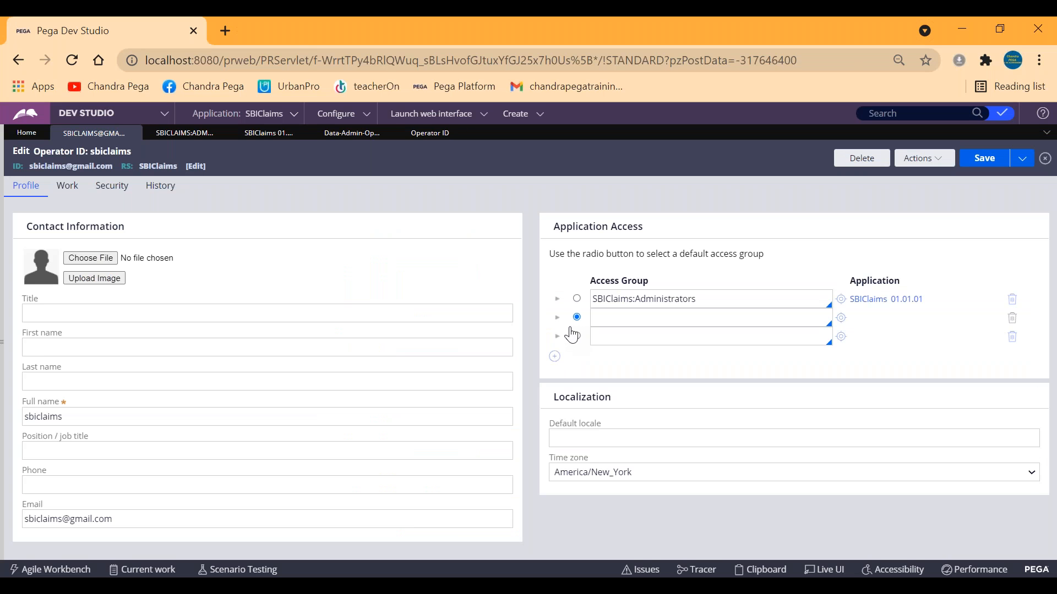
left_click(640, 299)
left_click(642, 336)
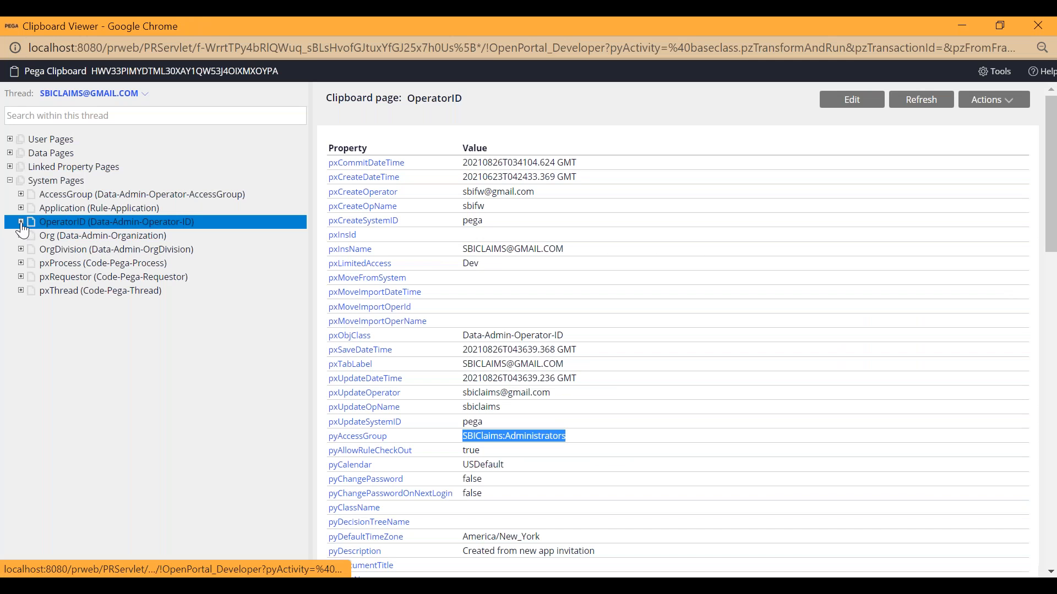
Expand OperatorID in the Clipboard viewer, open the pyAccessGroupsAdditional value list, and compare it with the operator record's access group rows.
left_click(21, 222)
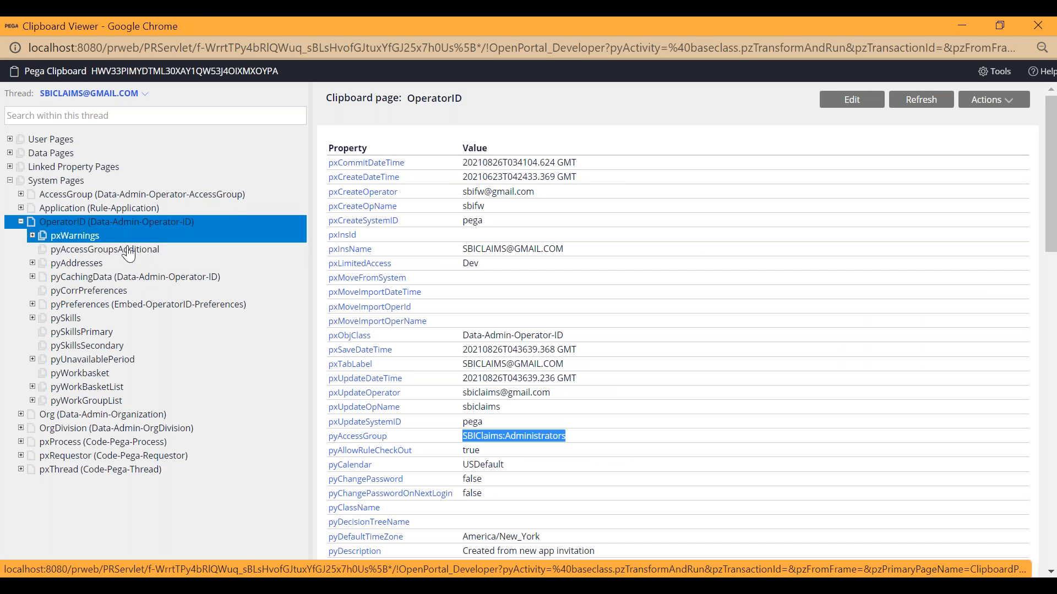
left_click(70, 254)
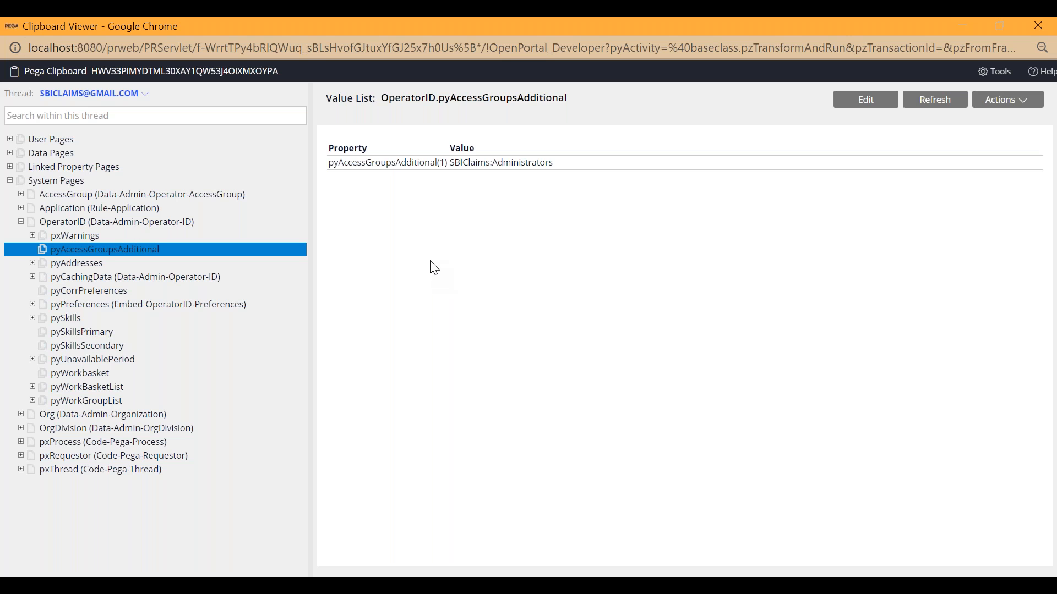
left_click(961, 26)
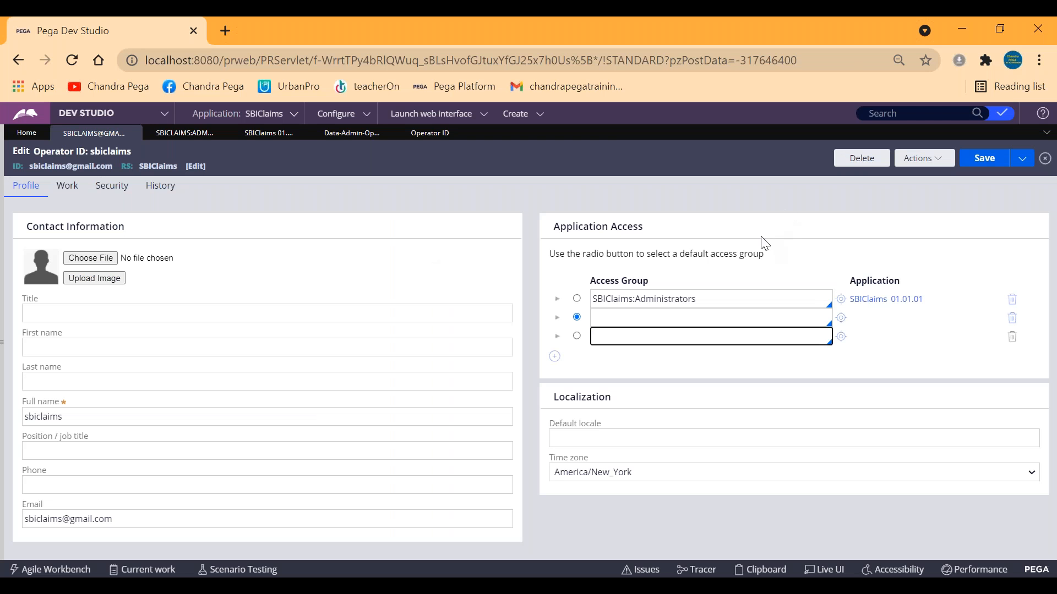
key("alt+Tab")
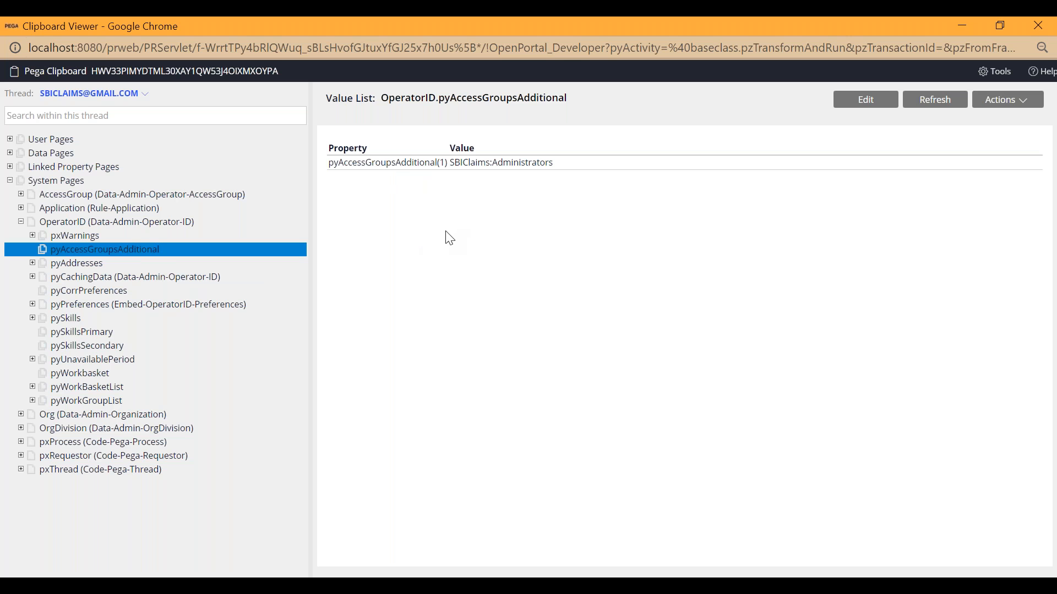
key("alt+Tab")
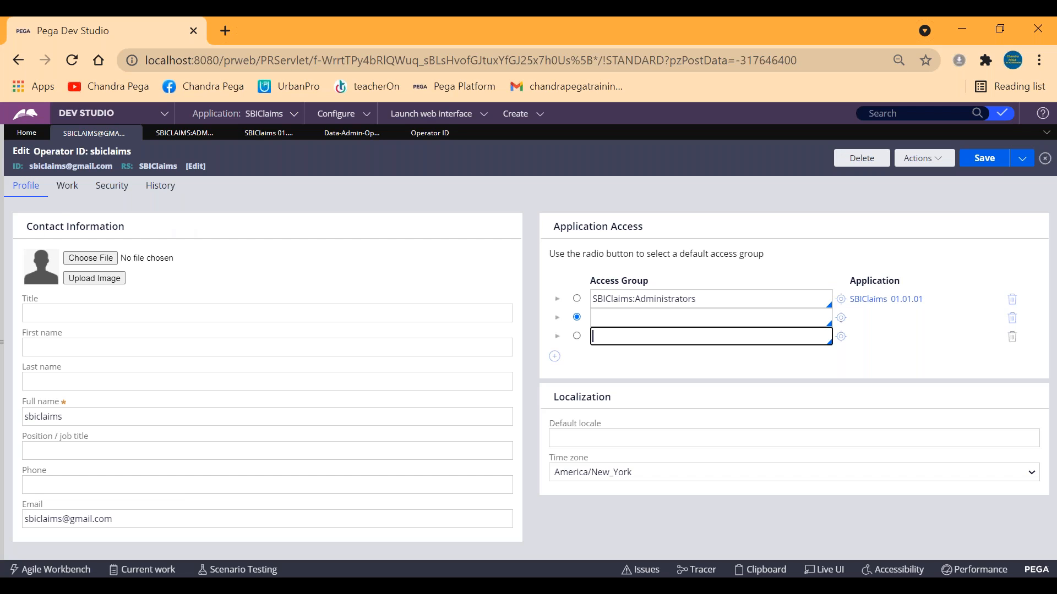
Highlight the operator ID in the header of the operator record.
left_click_drag(30, 166, 113, 167)
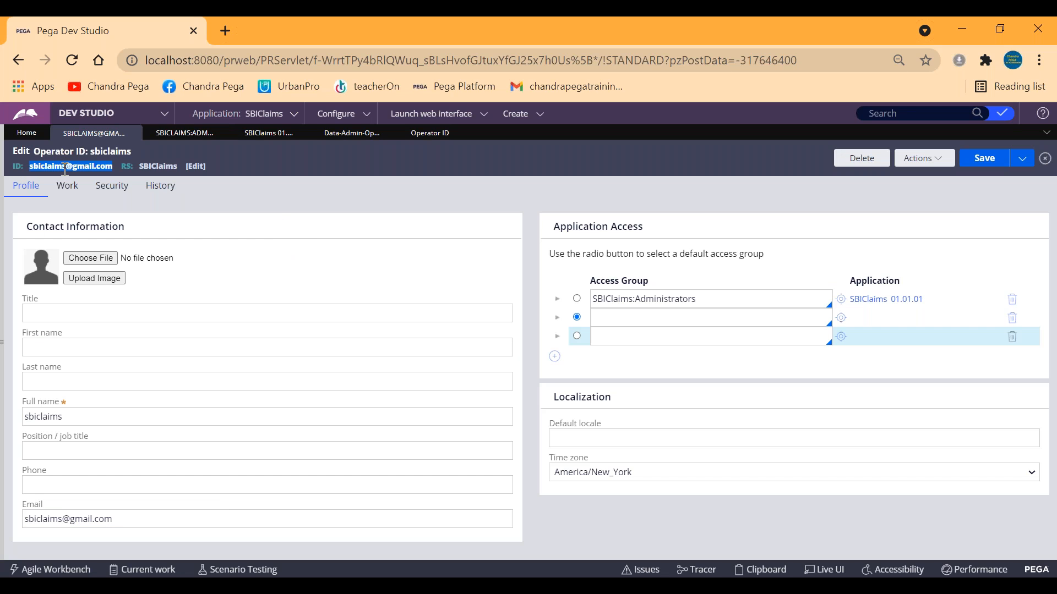
left_click(286, 160)
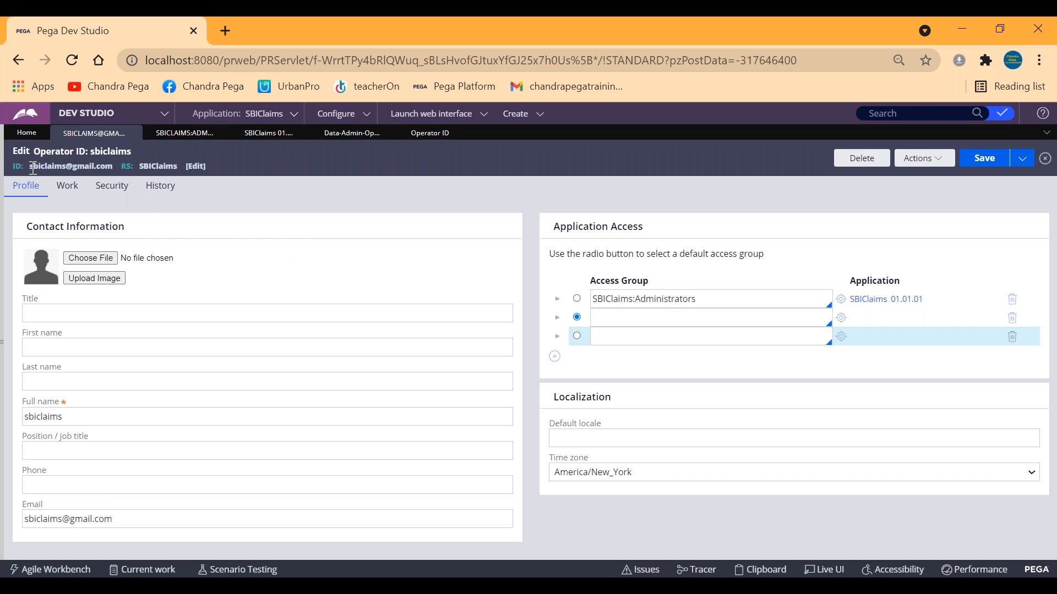
left_click_drag(33, 169, 111, 166)
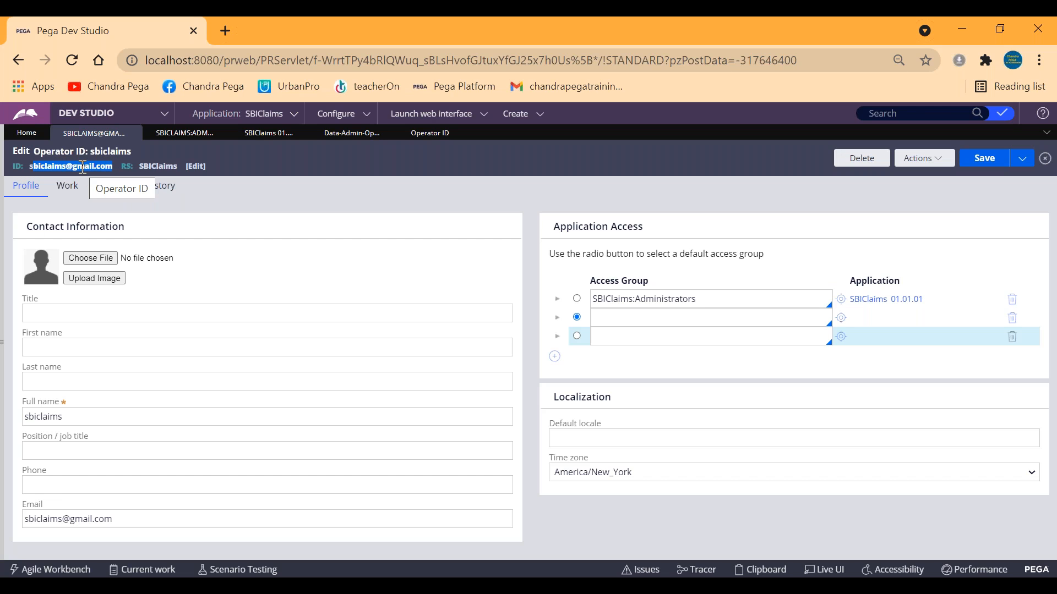
left_click(294, 155)
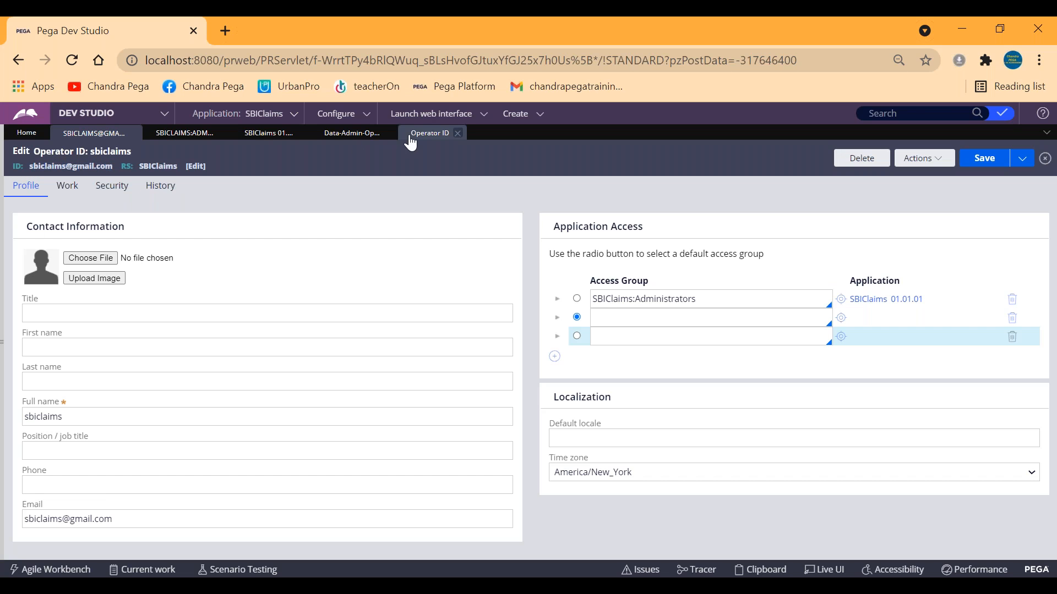
Open the reporting manager's operator record from the operator's work settings and highlight its operator ID.
left_click(67, 185)
left_click(134, 364)
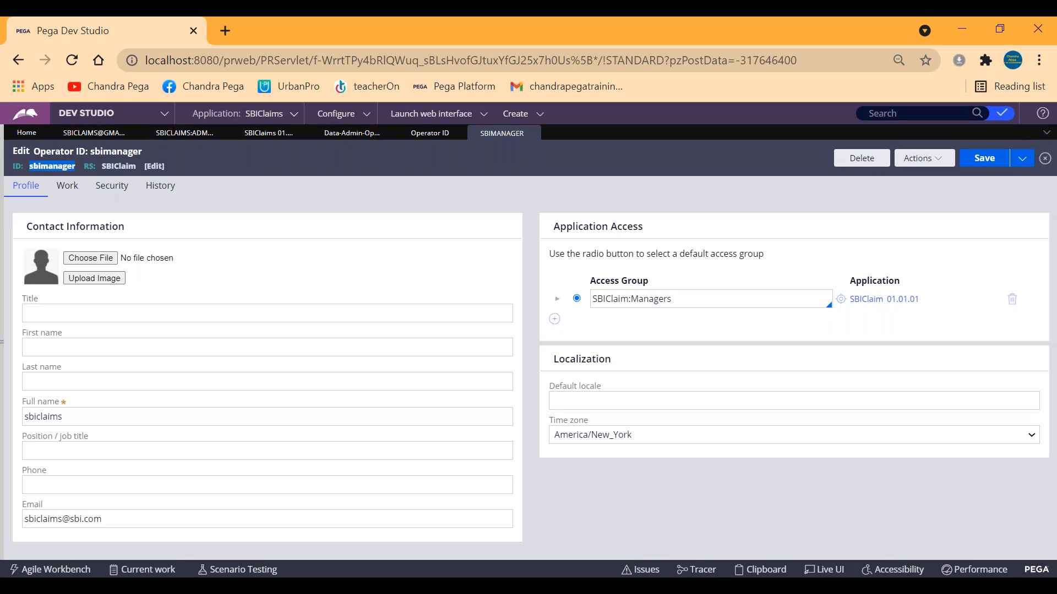
left_click(216, 162)
double_click(46, 167)
left_click(237, 160)
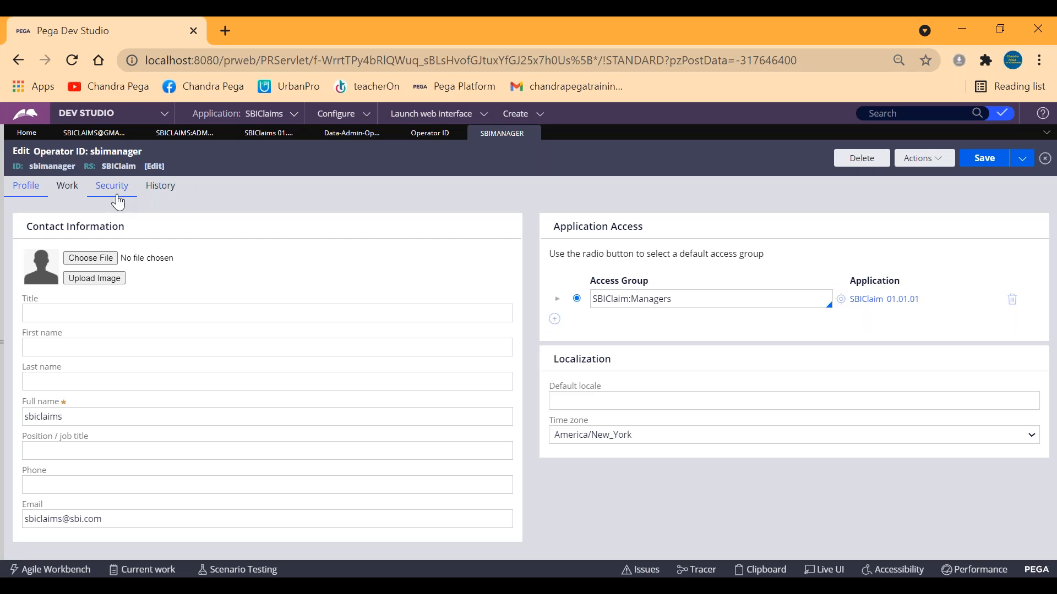
double_click(44, 166)
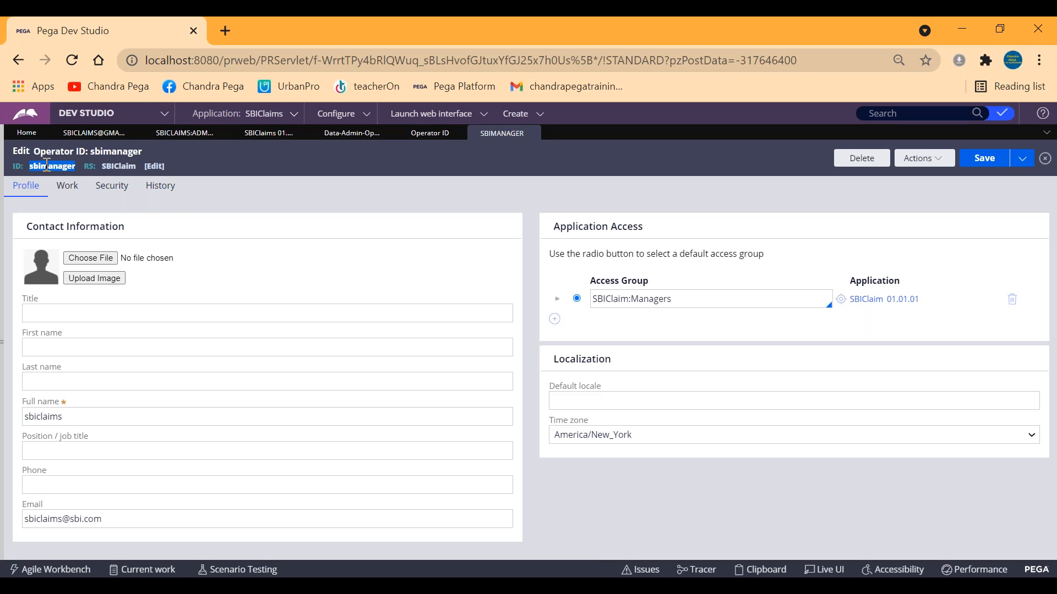
Examine the email address in the reporting manager's contact information by highlighting it.
left_click(90, 519)
left_click_drag(90, 519, 23, 520)
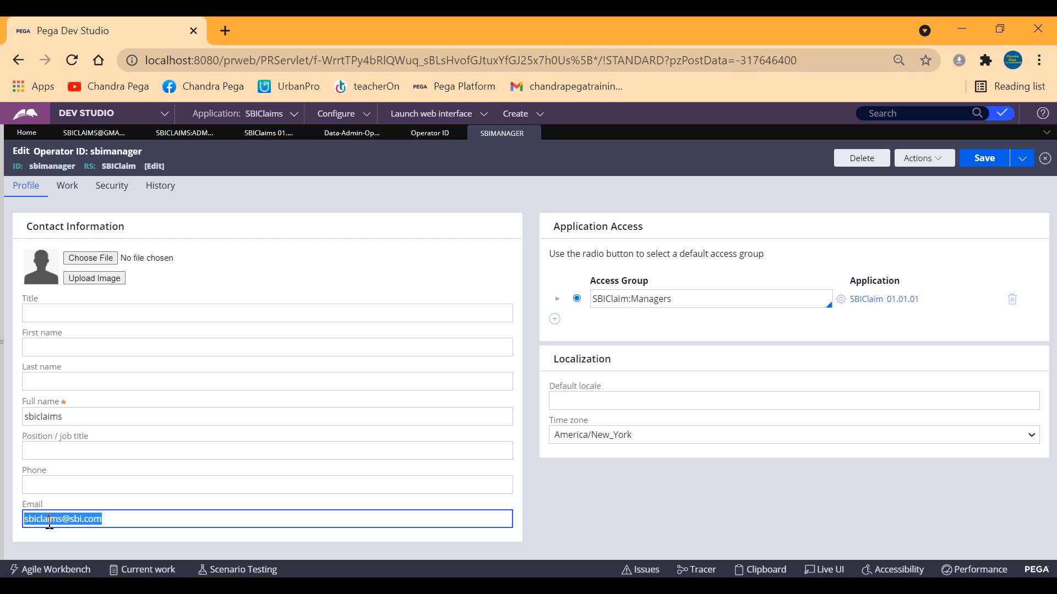
left_click(125, 519)
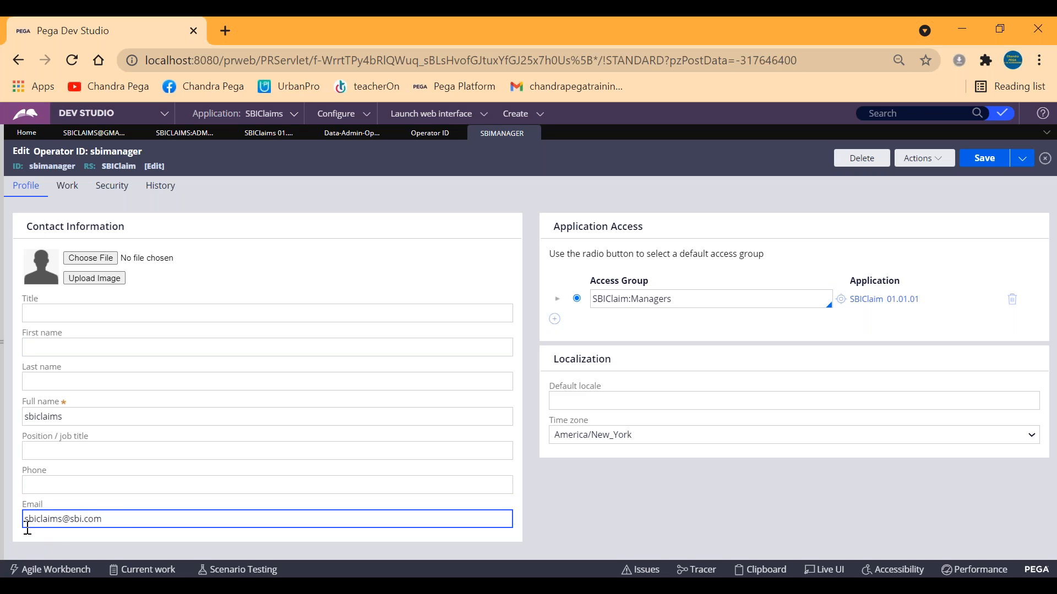
double_click(66, 518)
left_click(99, 519)
Switch to the Clipboard viewer, expand pyAddresses under OperatorID, and open the pyAddresses(Email) page.
mouse_move(333, 550)
left_click(359, 538)
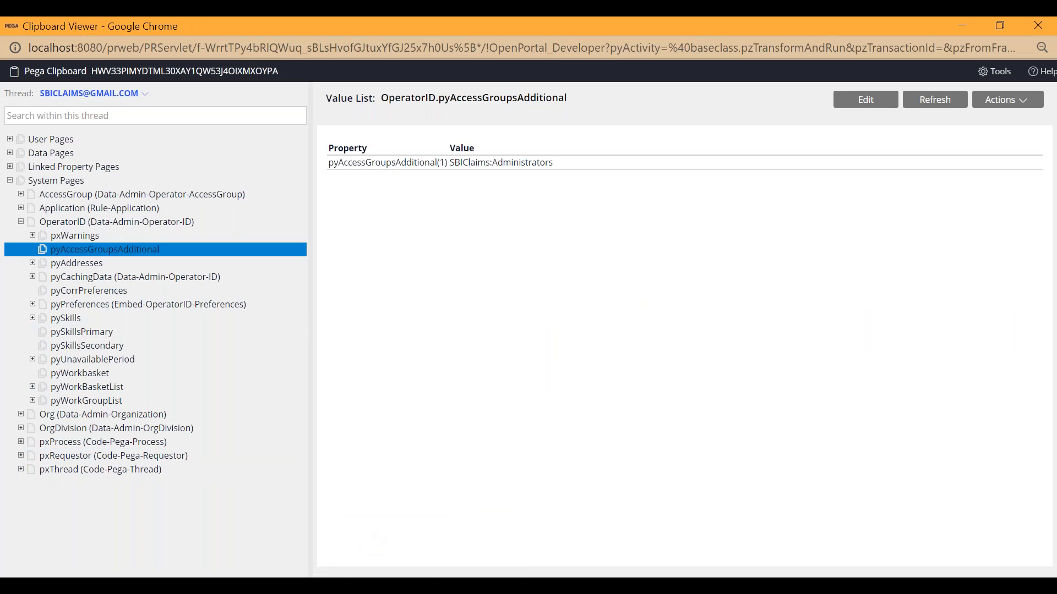
left_click(32, 263)
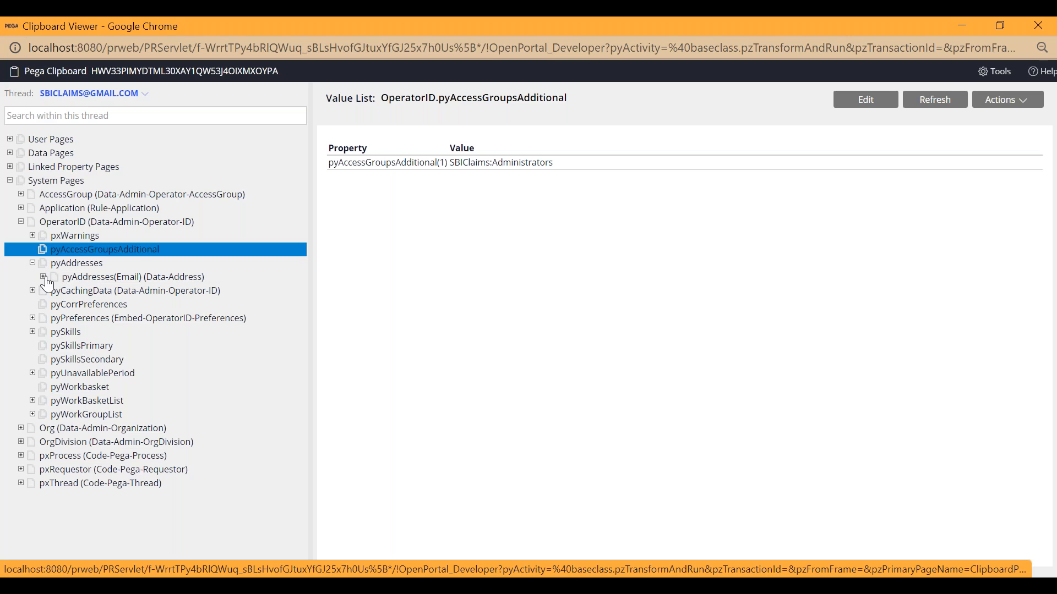
left_click(71, 278)
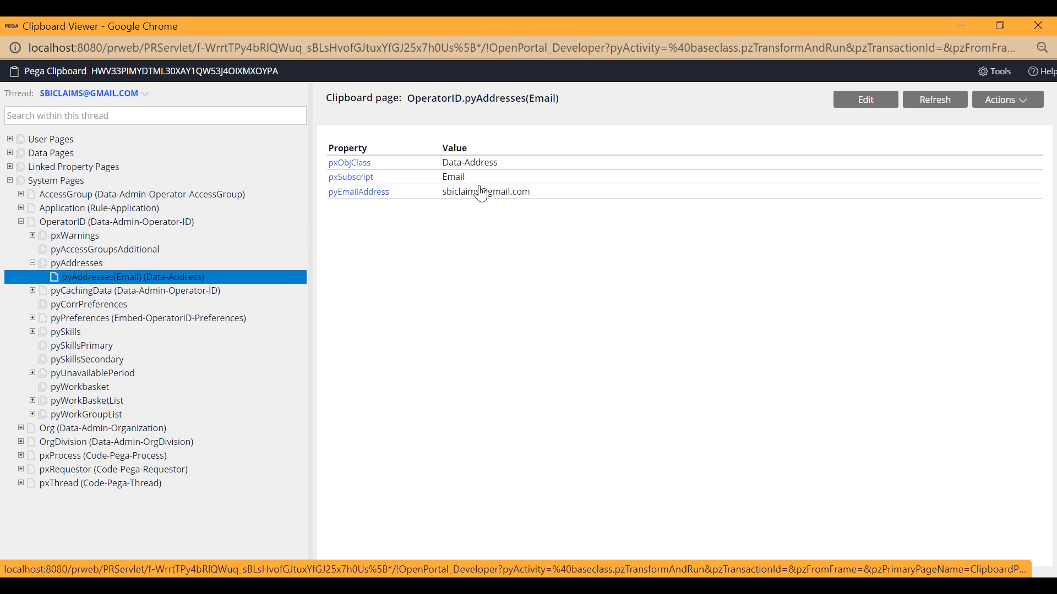
Examine the OperatorID page name, the pyEmailAddress property and its value on the pyAddresses(Email) page by highlighting each.
left_click_drag(507, 194, 441, 193)
left_click(440, 224)
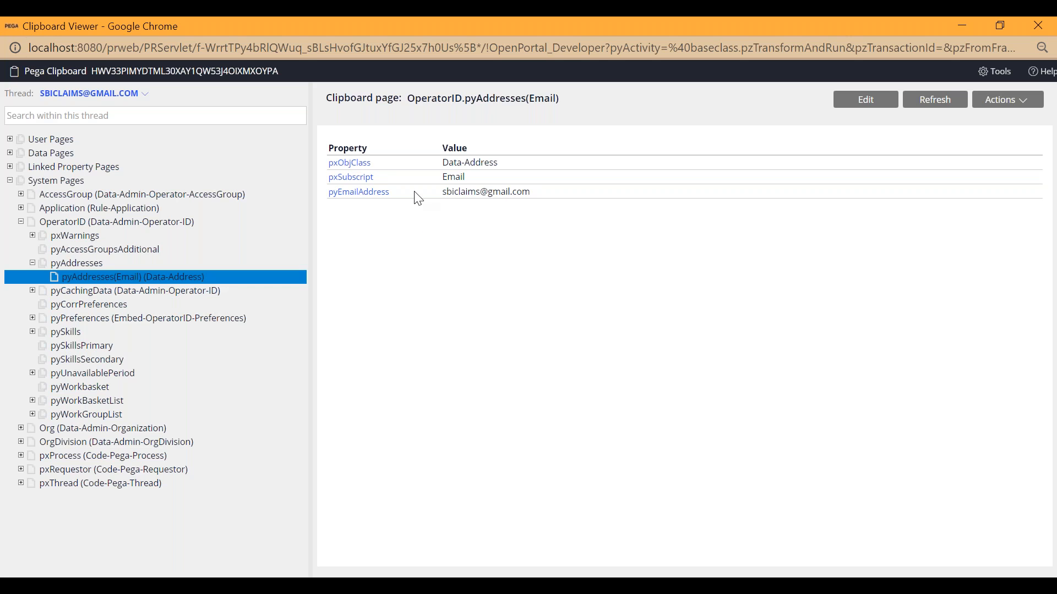
double_click(424, 102)
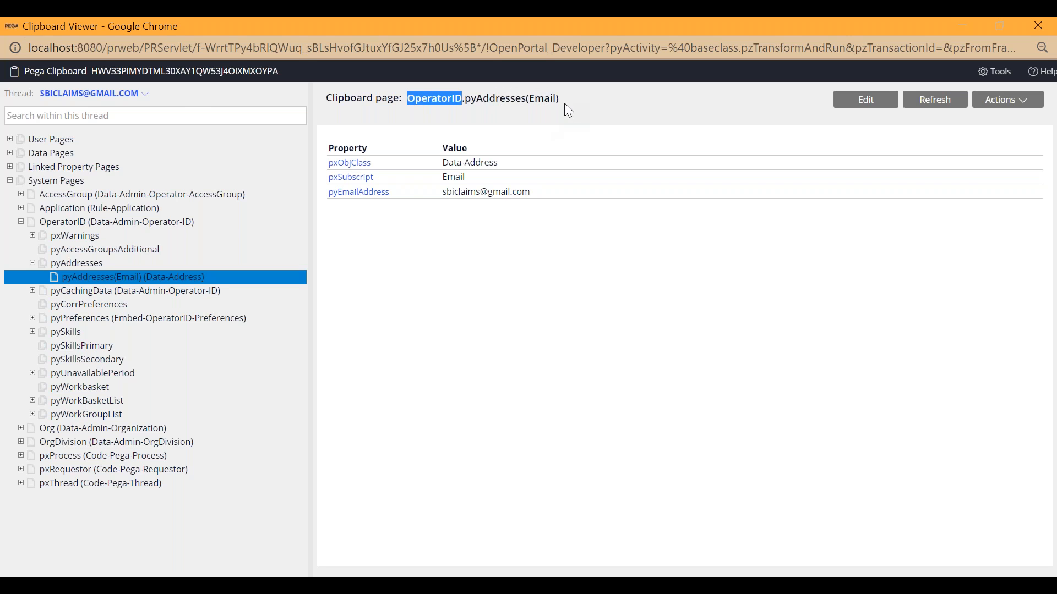
left_click_drag(394, 196, 326, 200)
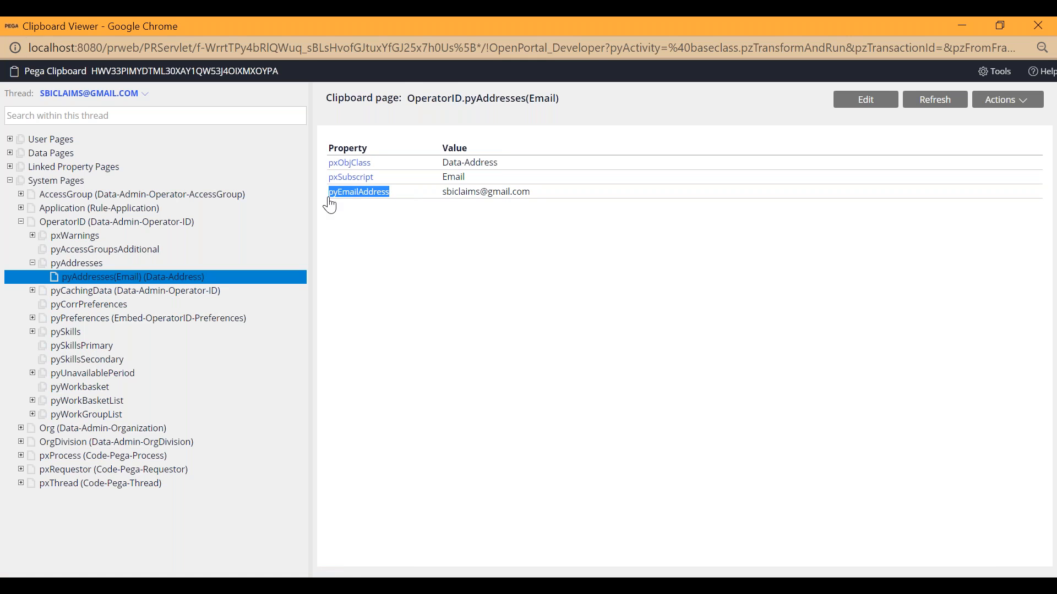
left_click(379, 226)
left_click_drag(537, 195, 438, 195)
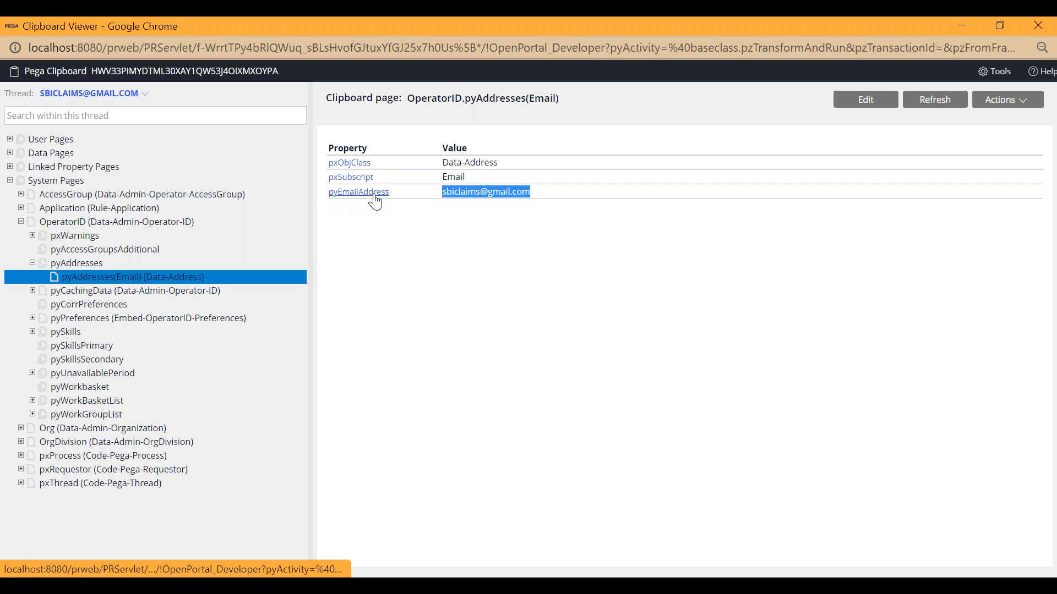
Collapse and re-expand pyAddresses under OperatorID, and reopen its pyAddresses(Email) page to review the page group structure.
left_click(55, 264)
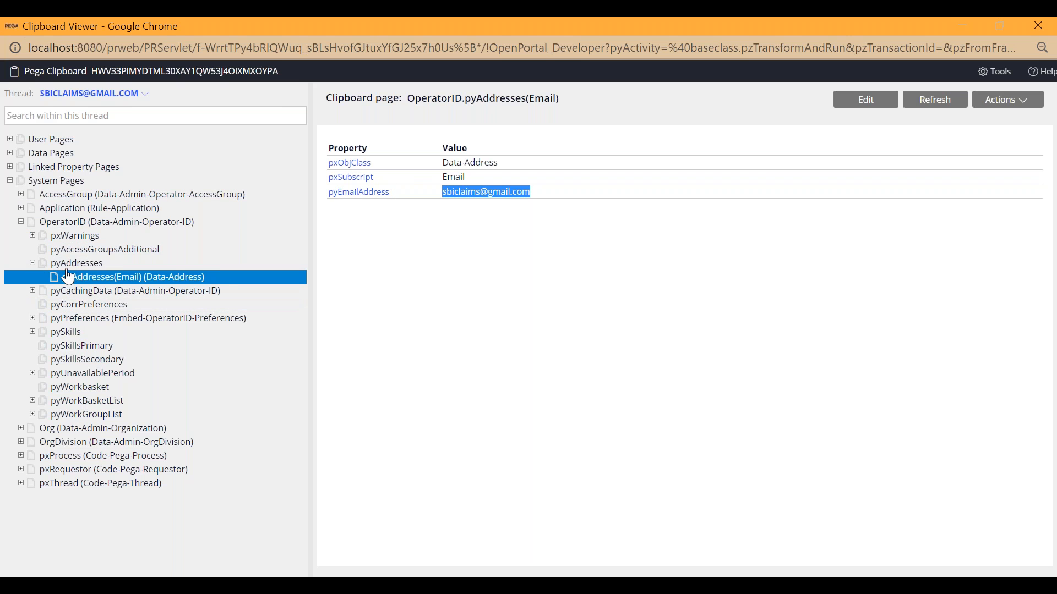
left_click(31, 264)
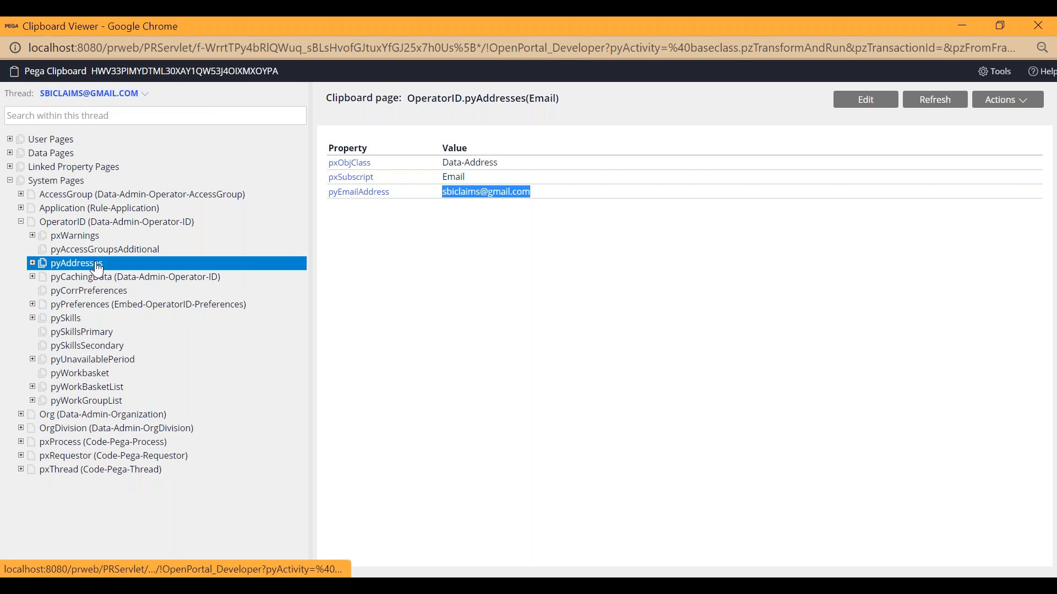
left_click(55, 265)
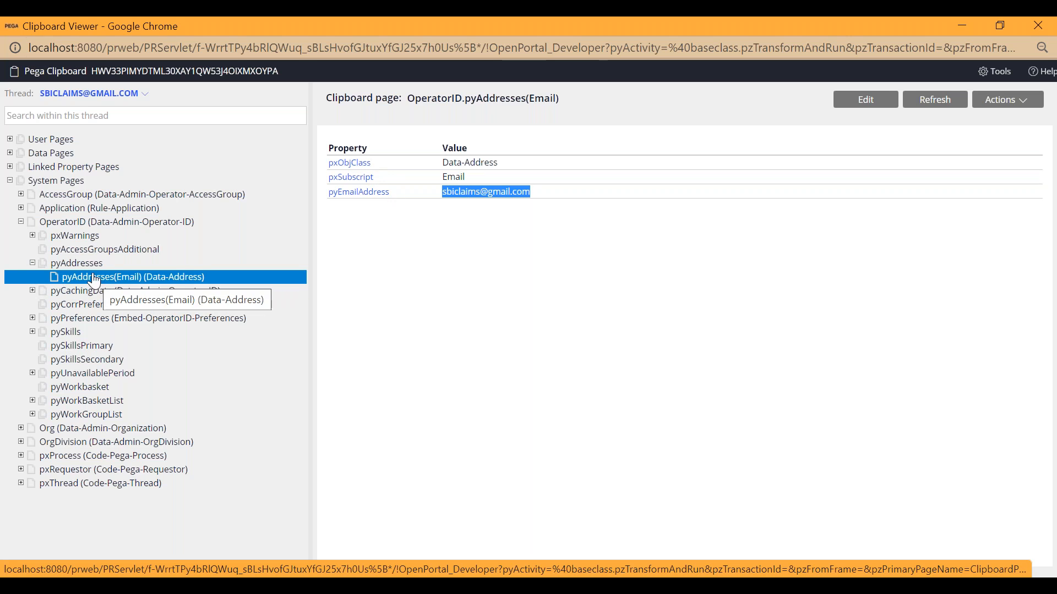
left_click(68, 265)
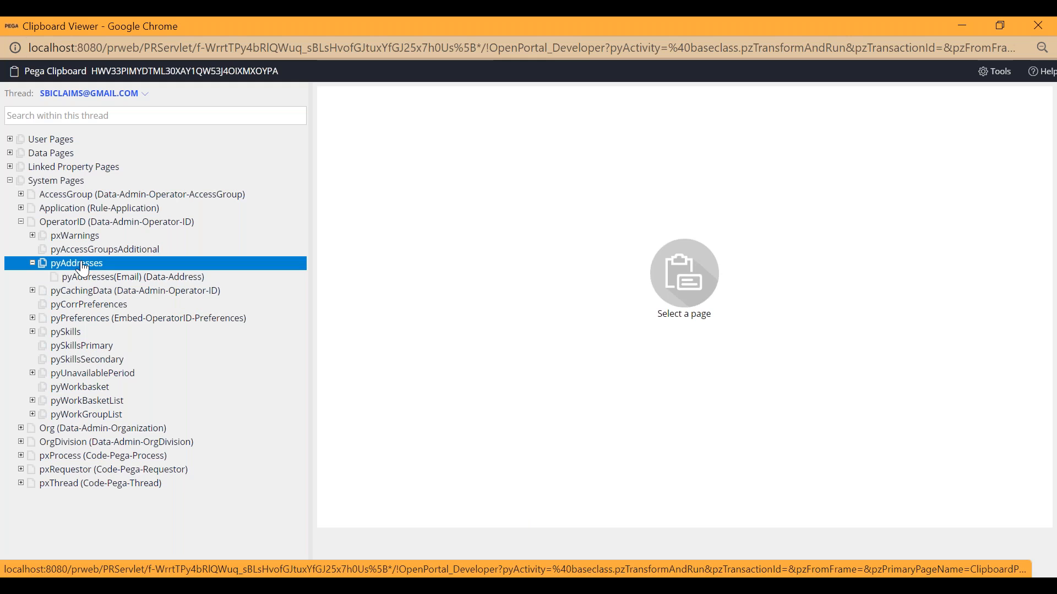
left_click(78, 278)
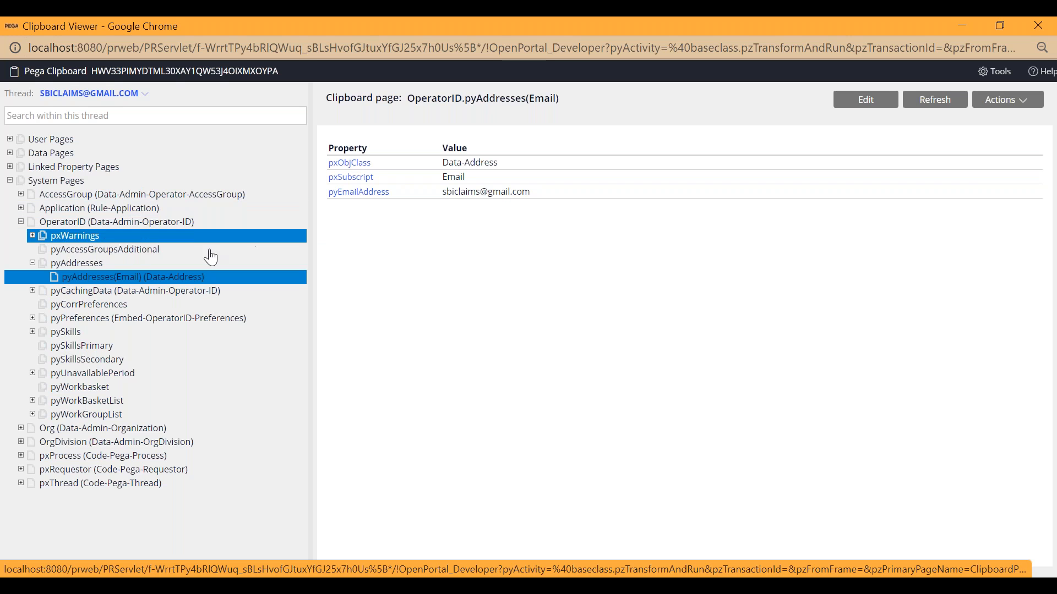
left_click(91, 279)
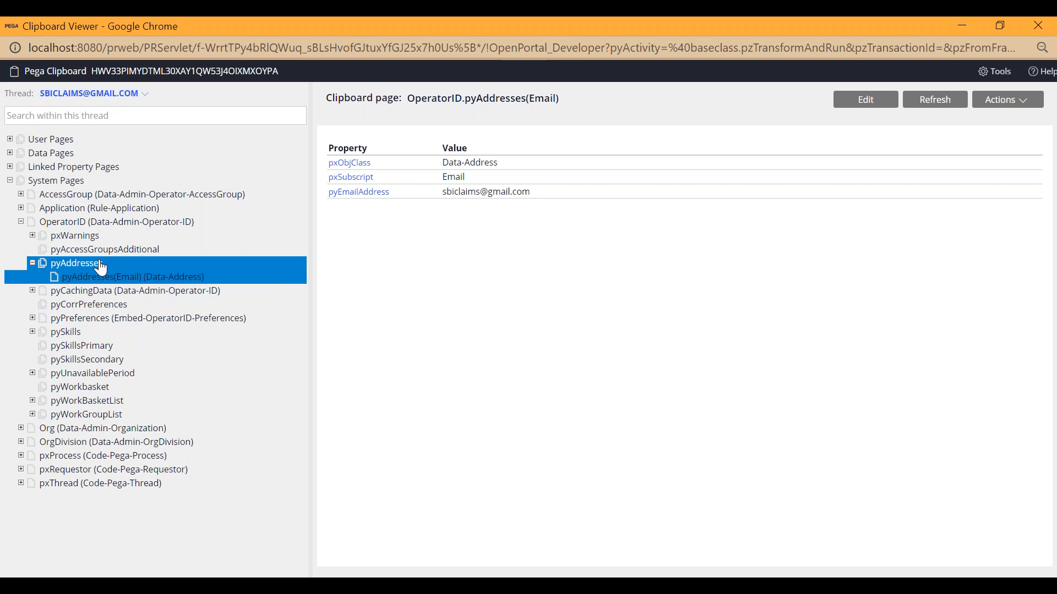
left_click(122, 290)
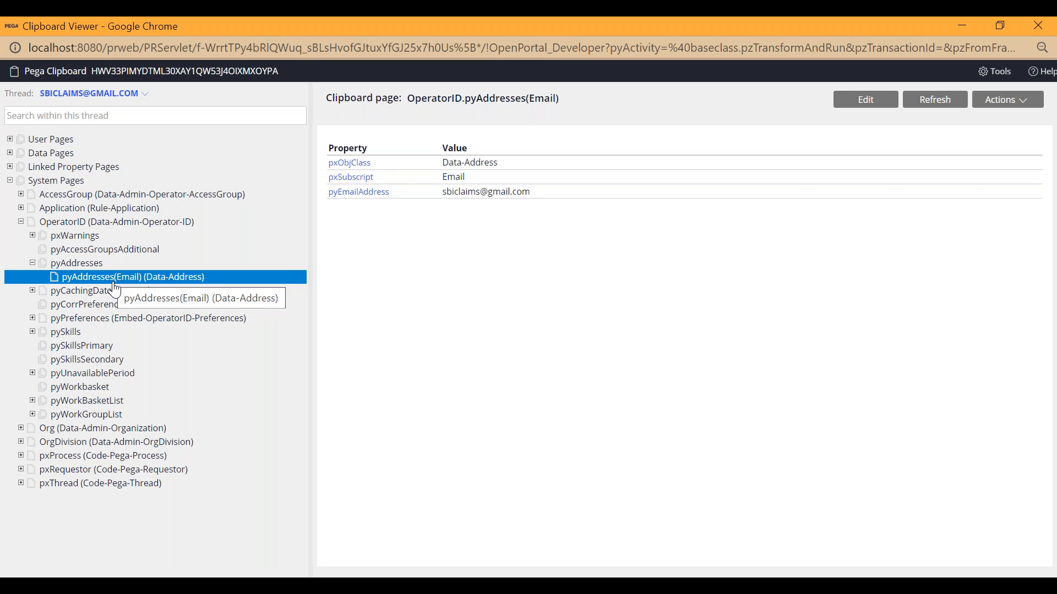
left_click(93, 268)
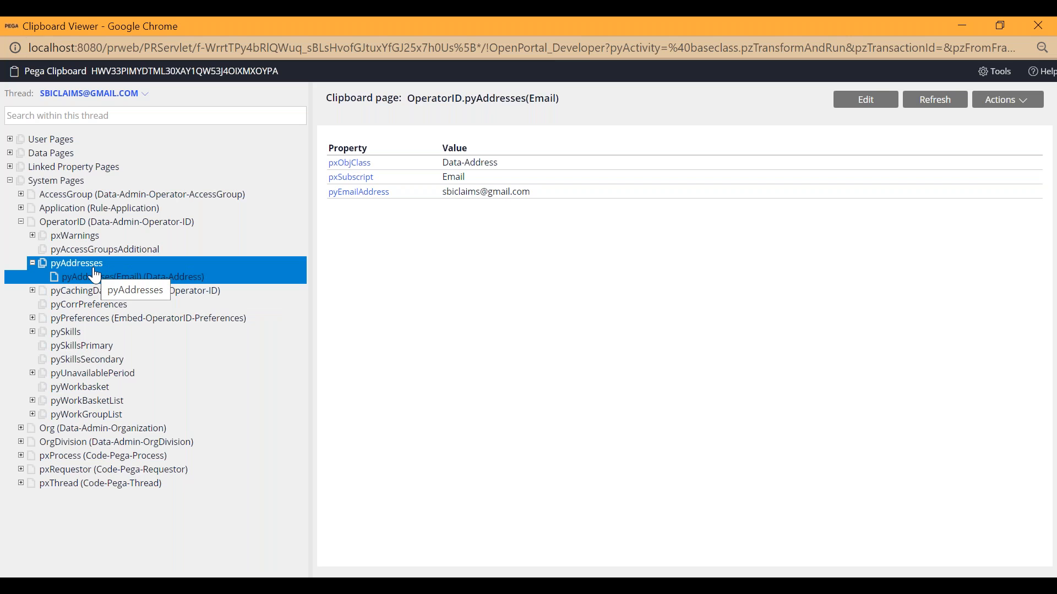
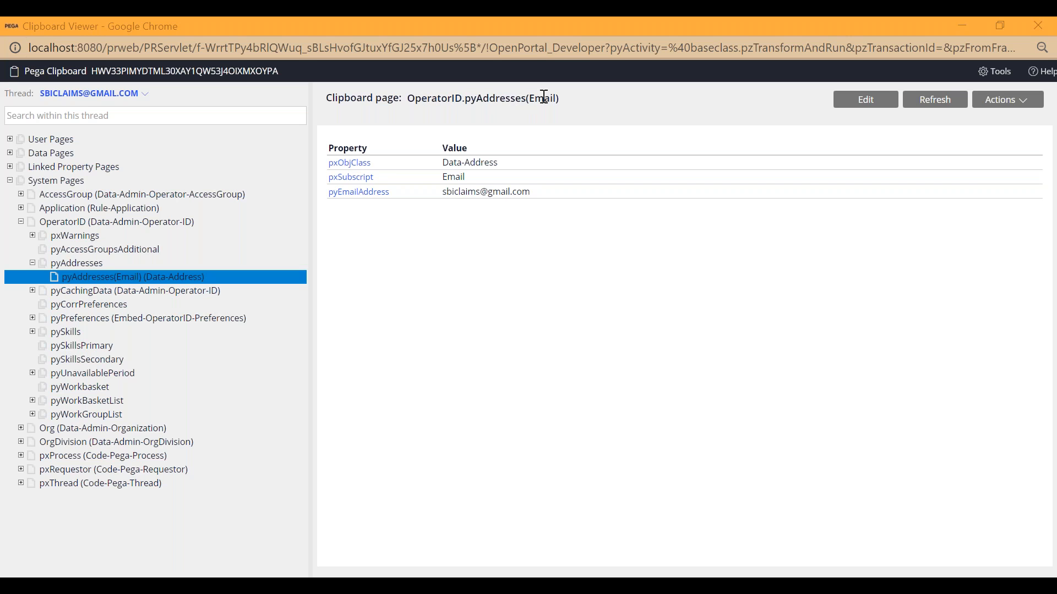
Examine the pyEmailAddress value on the pyAddresses(Email) page by highlighting it.
left_click_drag(442, 192, 549, 202)
left_click(523, 238)
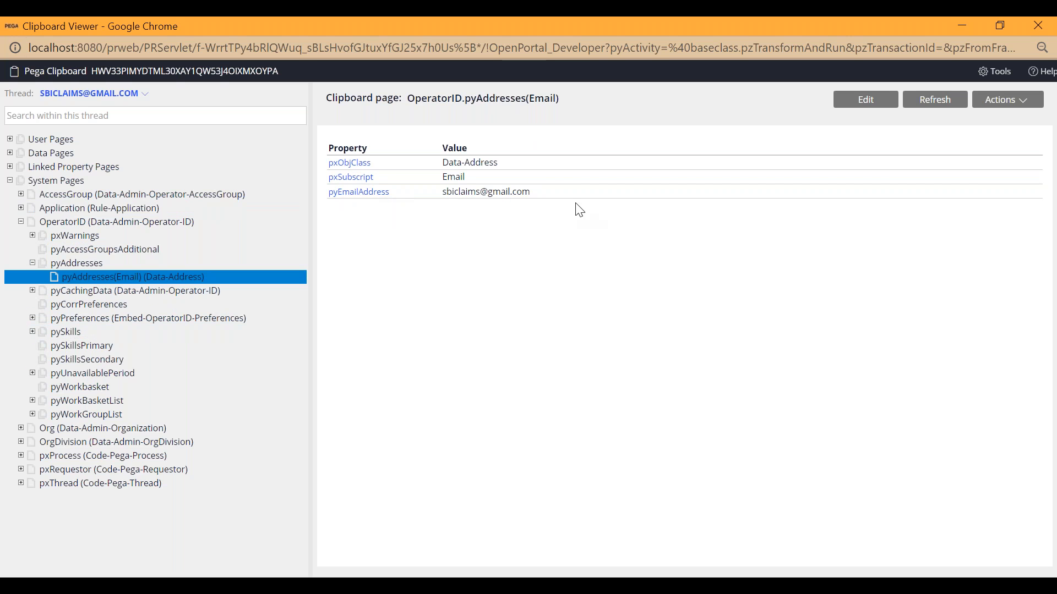
left_click_drag(544, 198, 443, 200)
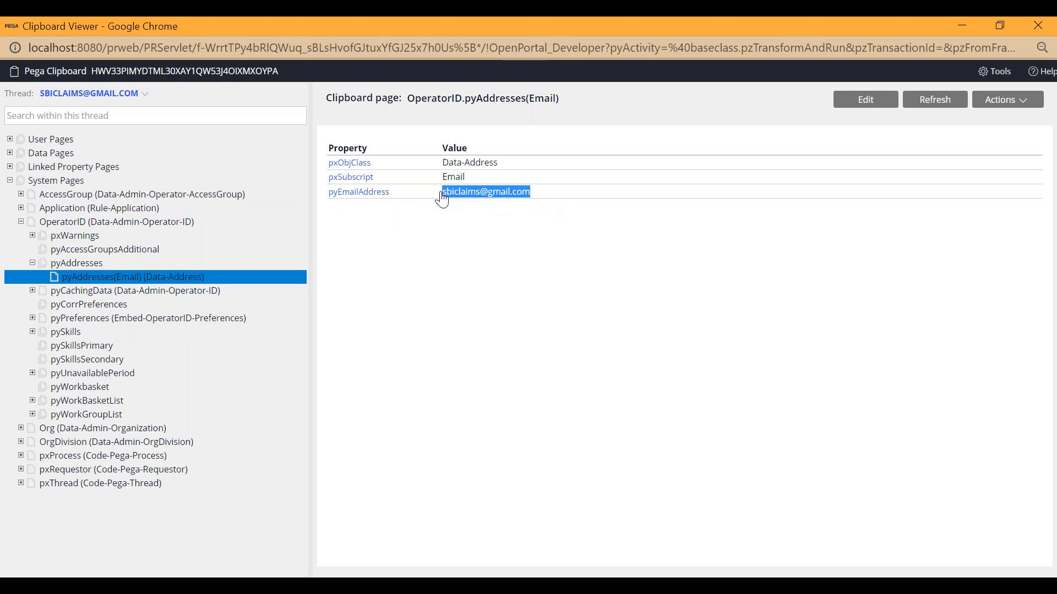
left_click(444, 249)
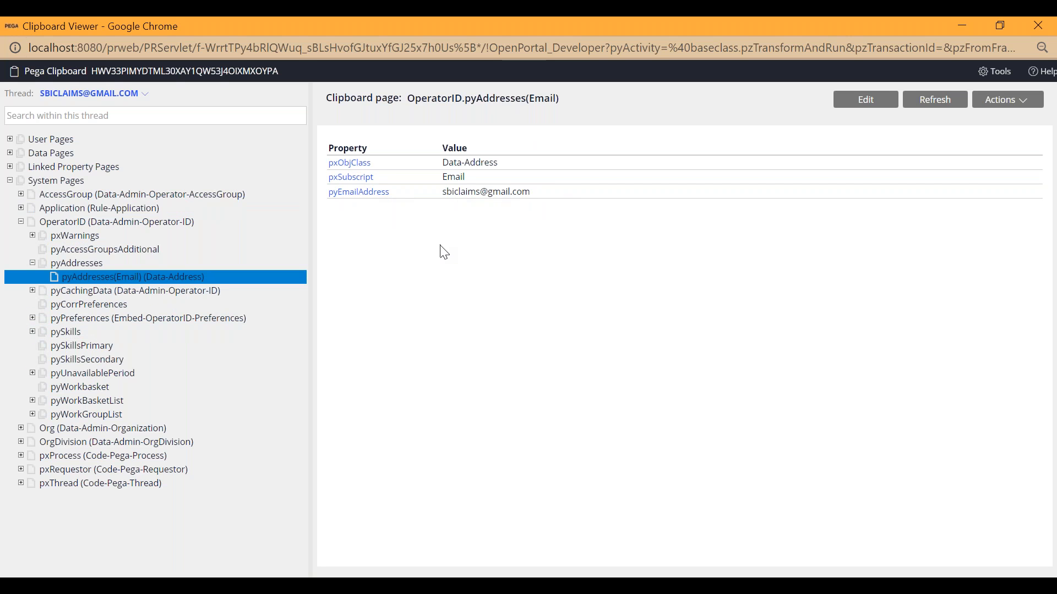
Reselect the pyAddresses(Email) page under OperatorID and highlight its full clipboard page reference to examine it.
left_click(134, 280)
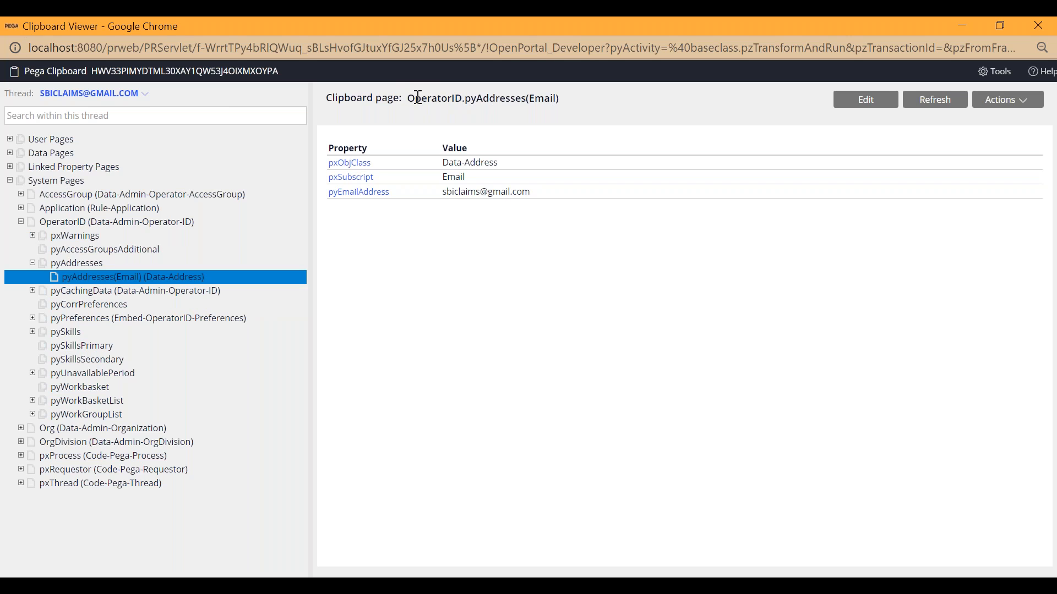
left_click_drag(408, 99, 567, 108)
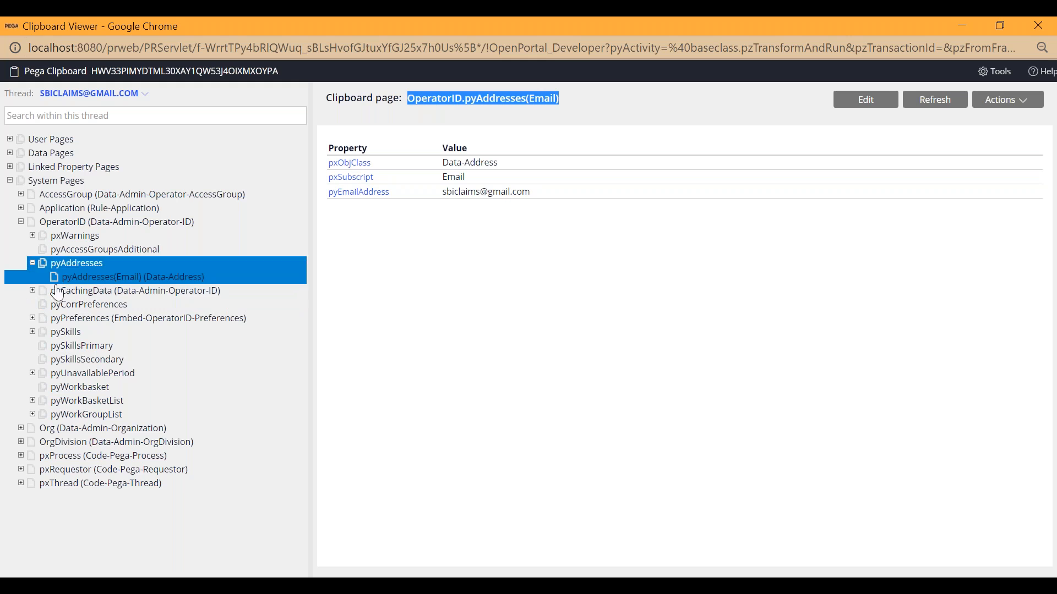
left_click(548, 121)
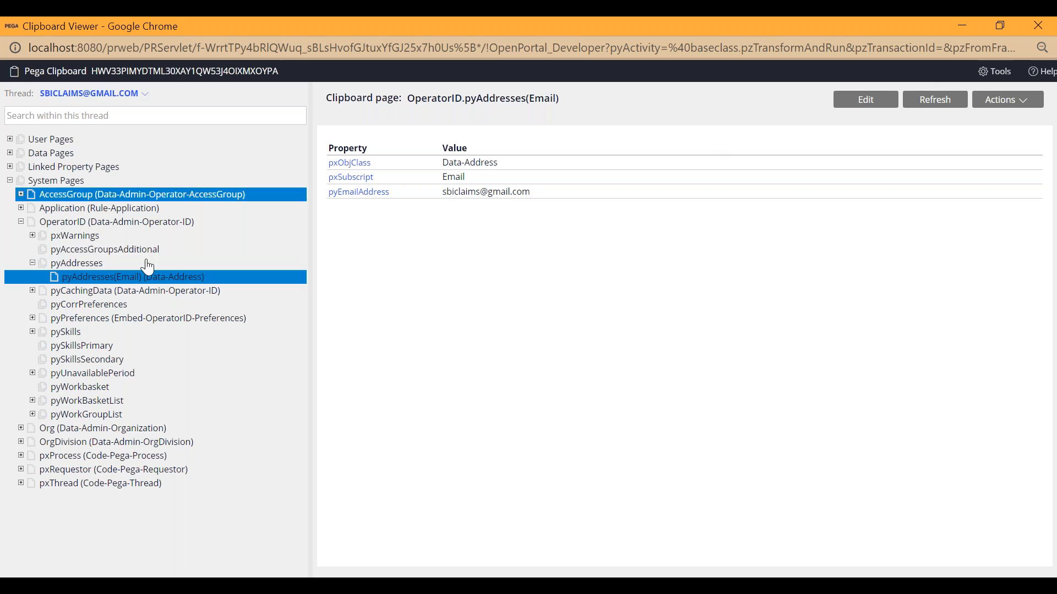
Minimize the Clipboard viewer and return to the sbimanager operator record in Dev Studio, leaving its contact fields unedited.
left_click(966, 27)
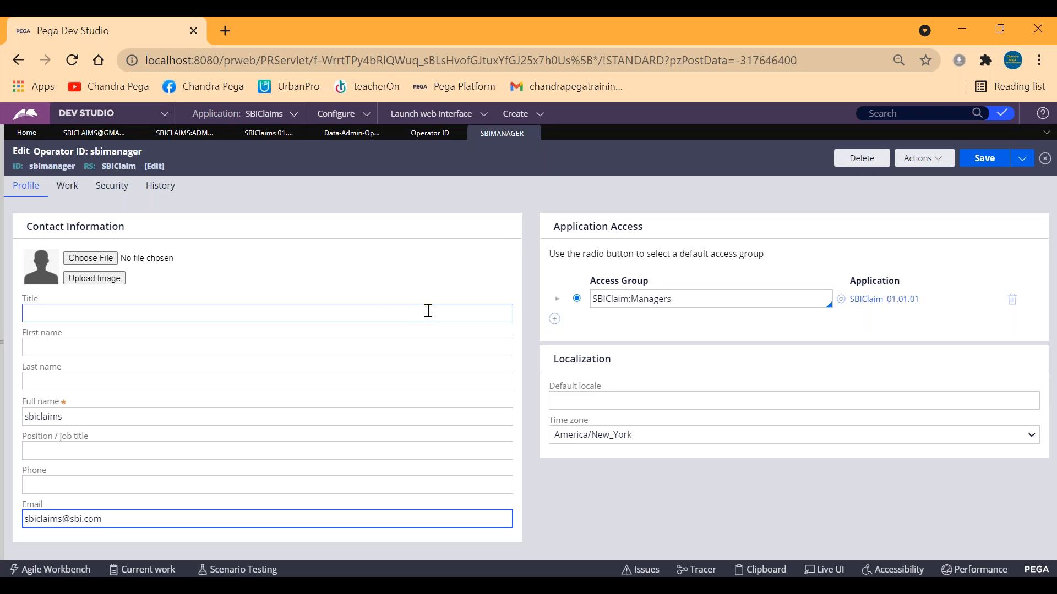
left_click(521, 186)
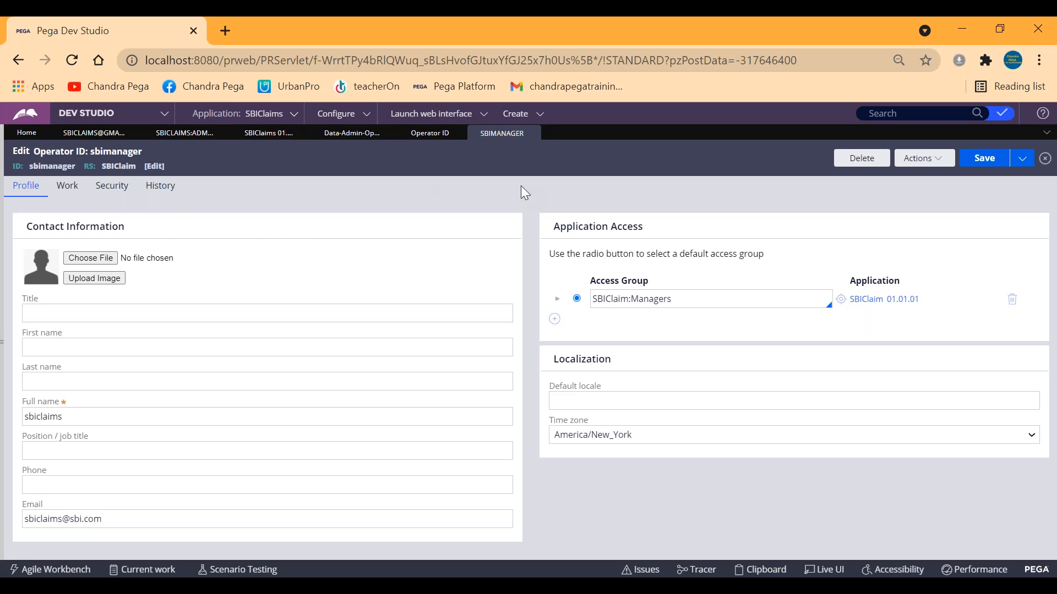